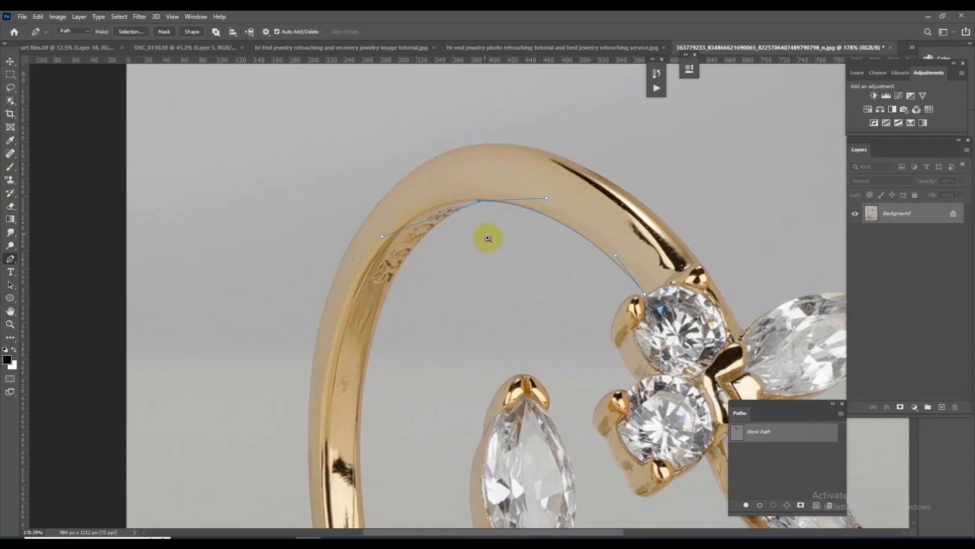
# - Trace pen anchors down the left band's inner edge and around the ring's bottom curve
pyautogui.scroll(-3, 489, 239)
pyautogui.scroll(3, 327, 251)
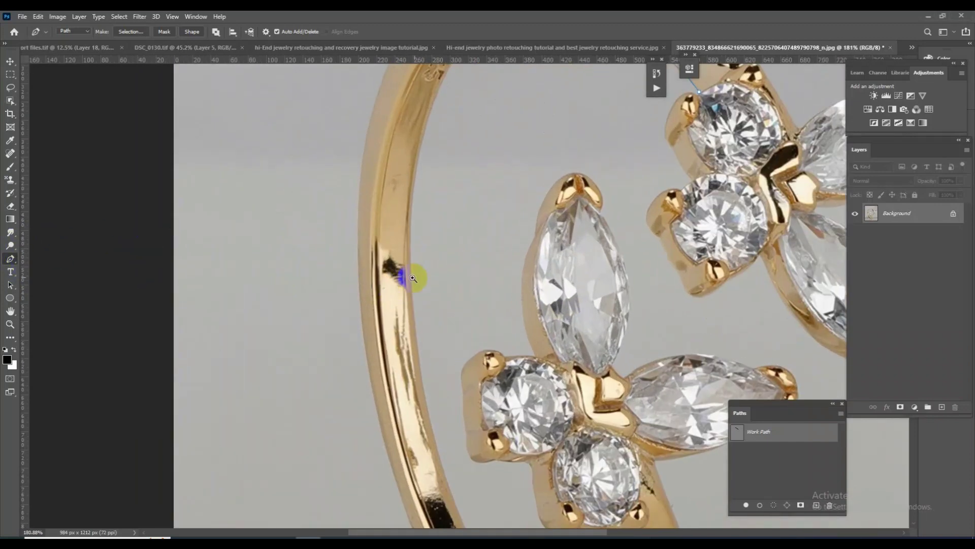
pyautogui.click(411, 358)
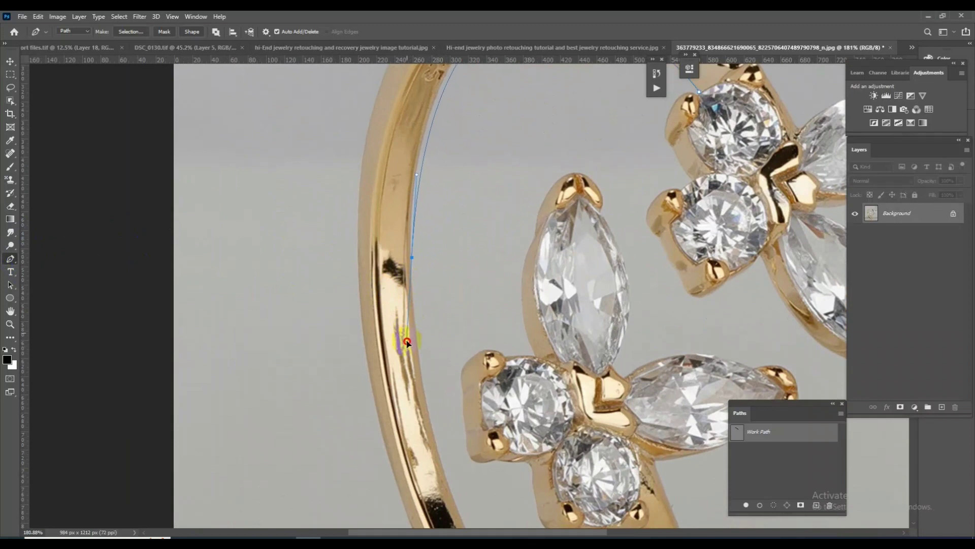
pyautogui.scroll(-5, 412, 386)
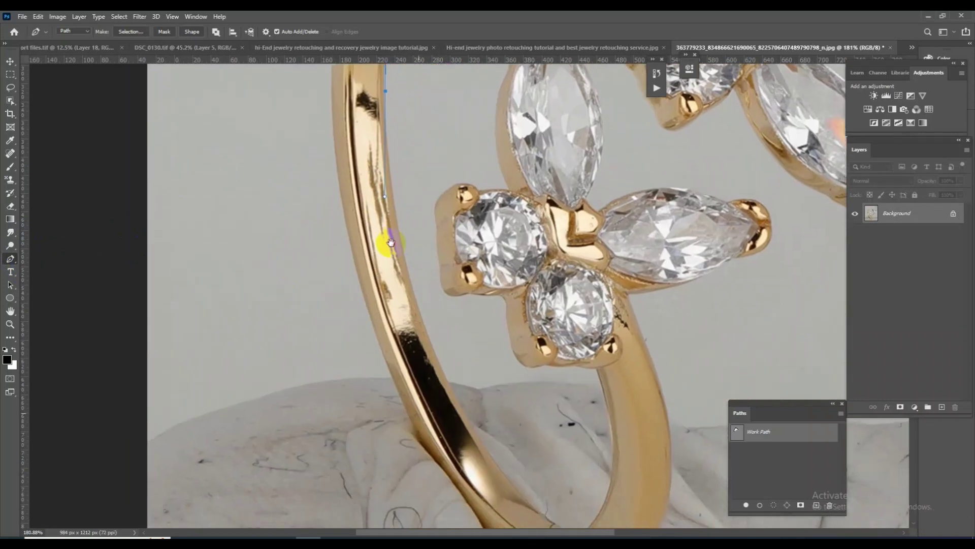
pyautogui.scroll(-3, 468, 342)
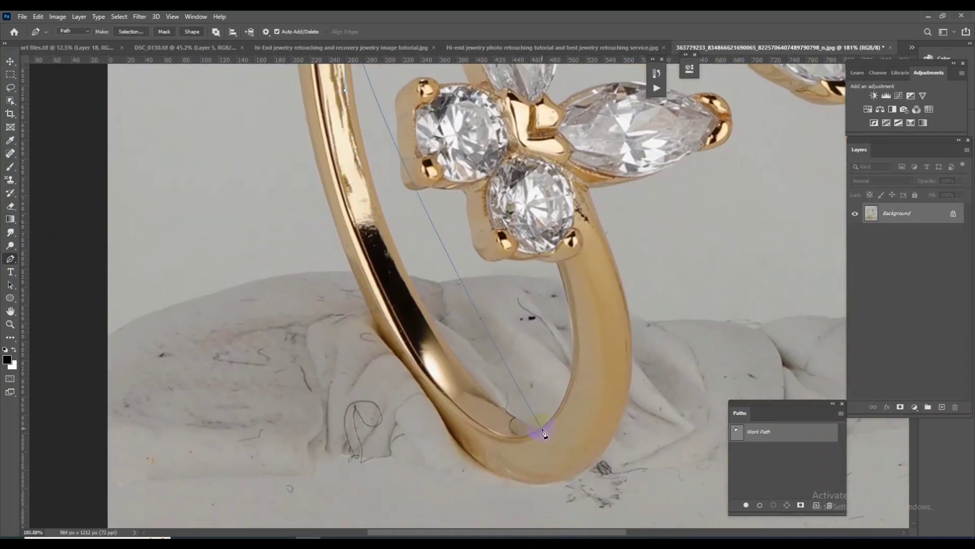
pyautogui.moveTo(541, 430); pyautogui.dragTo(698, 521)
pyautogui.moveTo(381, 336)
pyautogui.mouseDown()
pyautogui.moveTo(394, 341)
pyautogui.moveTo(400, 370)
pyautogui.mouseUp()
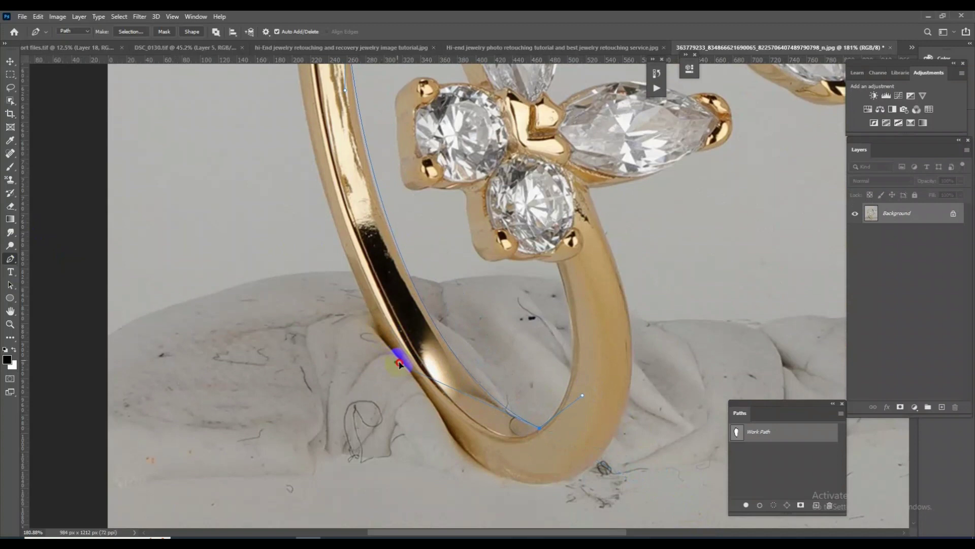
pyautogui.scroll(-3, 452, 371)
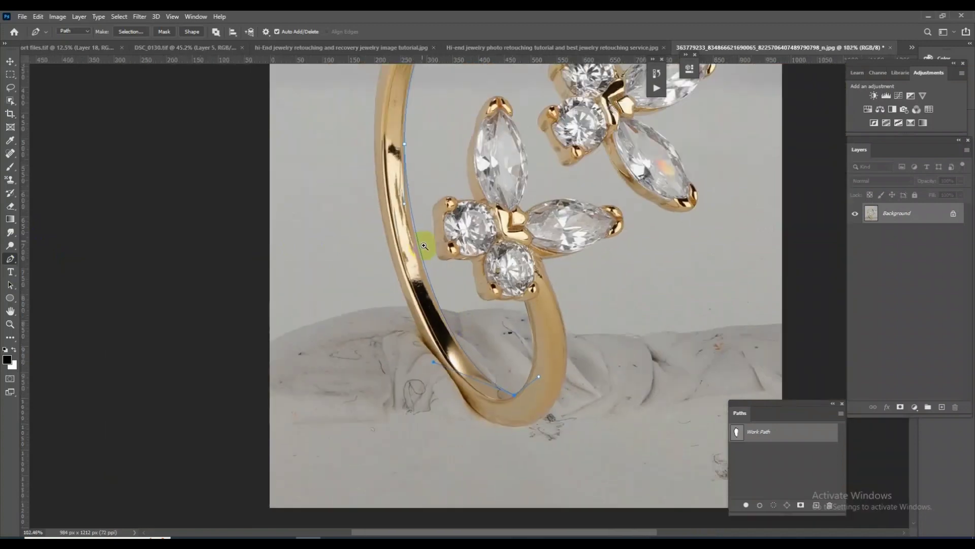
pyautogui.scroll(2, 414, 229)
pyautogui.moveTo(402, 208); pyautogui.dragTo(401, 218)
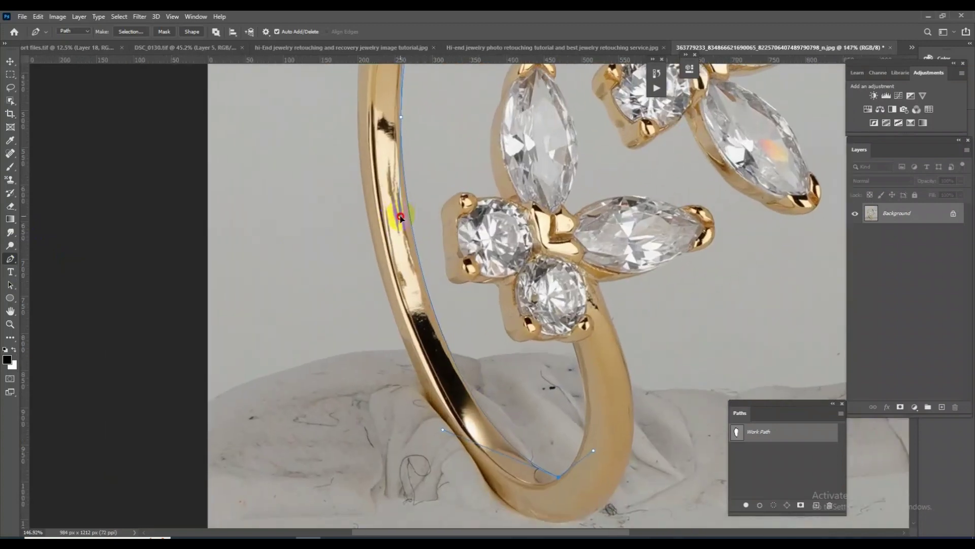
pyautogui.scroll(3, 619, 377)
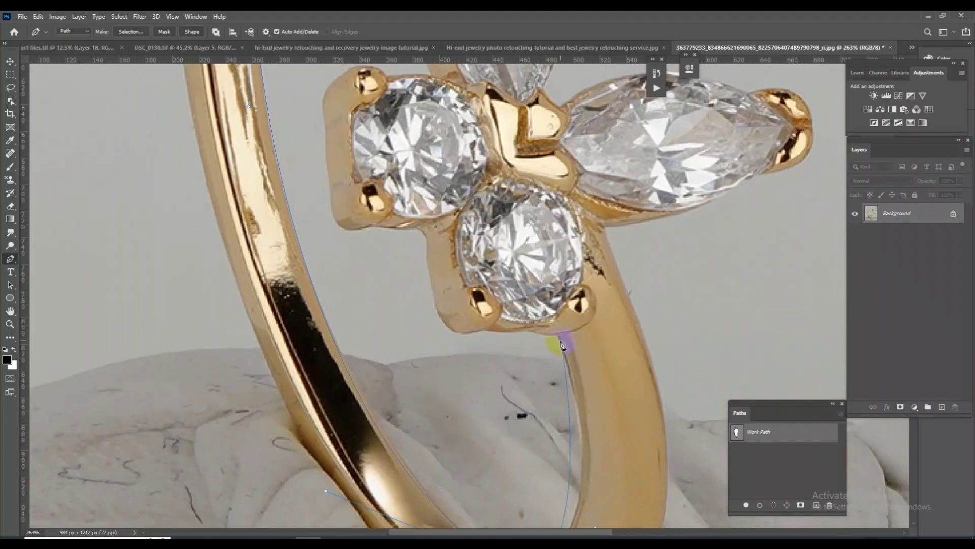
# - Curve the path under the lower butterfly and up the setting's left side
pyautogui.moveTo(559, 339); pyautogui.dragTo(522, 246)
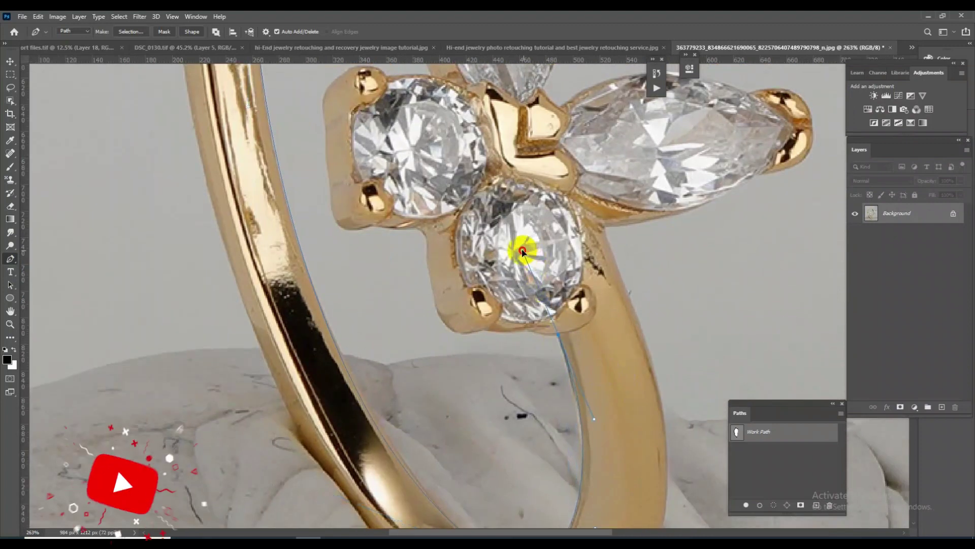
pyautogui.moveTo(539, 337); pyautogui.dragTo(469, 339)
pyautogui.moveTo(435, 306); pyautogui.dragTo(427, 280)
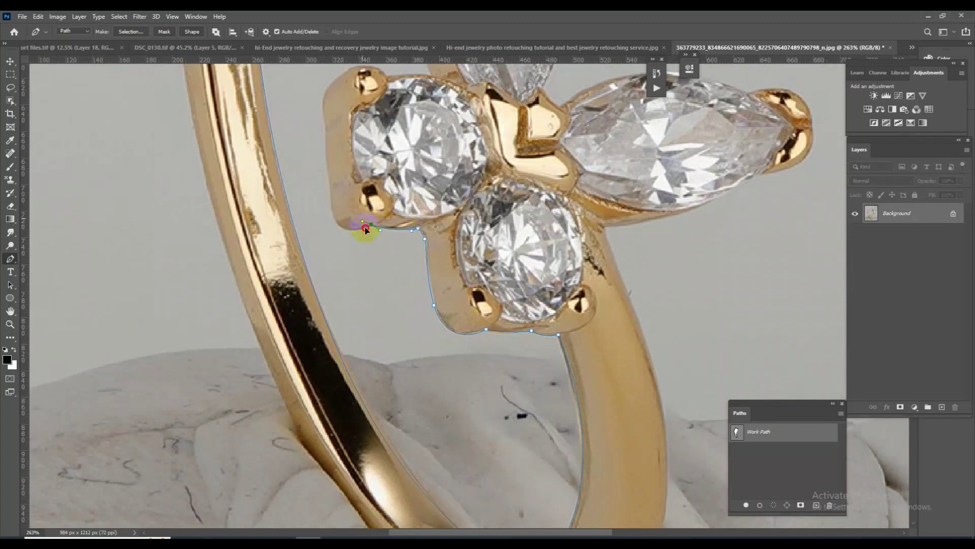
pyautogui.click(331, 229)
pyautogui.scroll(3, 332, 229)
pyautogui.click(332, 207)
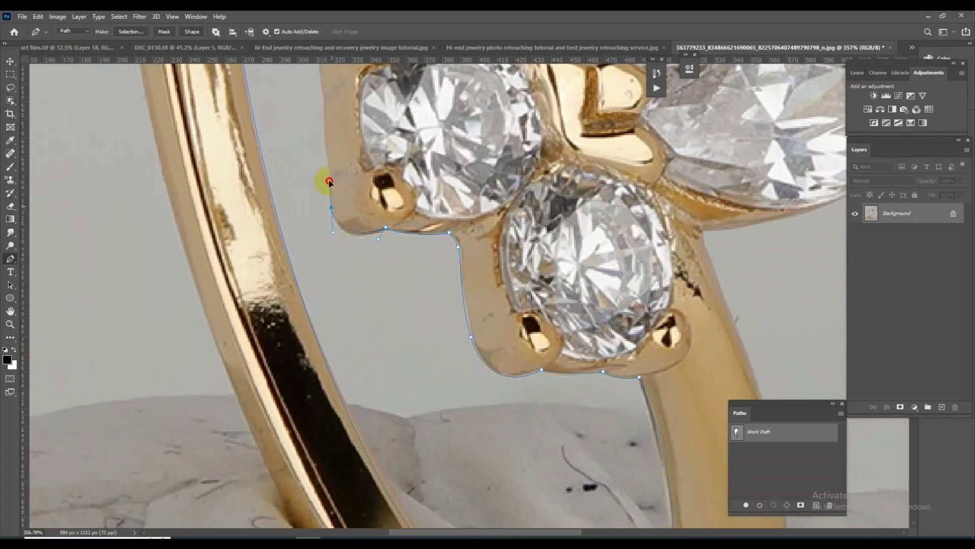
pyautogui.click(331, 171)
pyautogui.click(323, 140)
# - Carry the path around the top-left prong and across the round stone's top
pyautogui.moveTo(326, 108); pyautogui.dragTo(398, 340)
pyautogui.click(395, 324)
pyautogui.click(387, 272)
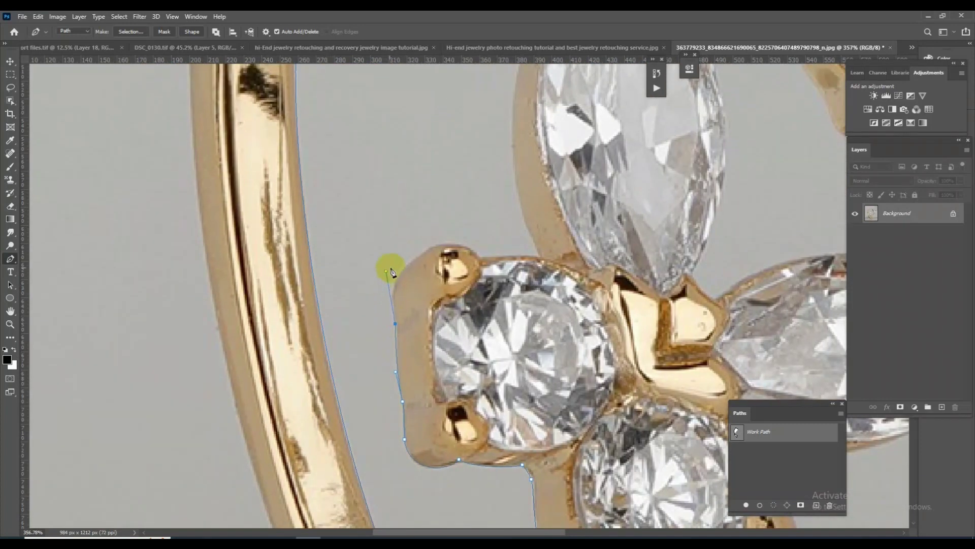
pyautogui.moveTo(442, 247)
pyautogui.mouseDown()
pyautogui.moveTo(470, 235)
pyautogui.moveTo(508, 251)
pyautogui.mouseUp()
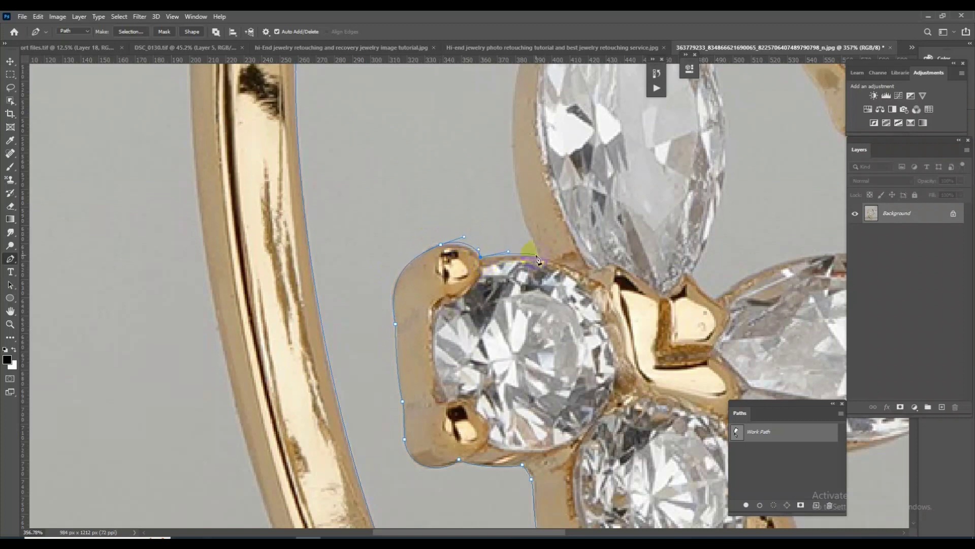
pyautogui.moveTo(526, 184); pyautogui.dragTo(531, 326)
pyautogui.moveTo(535, 276)
pyautogui.mouseDown()
pyautogui.moveTo(562, 115)
pyautogui.moveTo(456, 248)
pyautogui.mouseUp()
# - Outline the upper marquise stone from its prong tip down to its base
pyautogui.moveTo(538, 199); pyautogui.dragTo(567, 206)
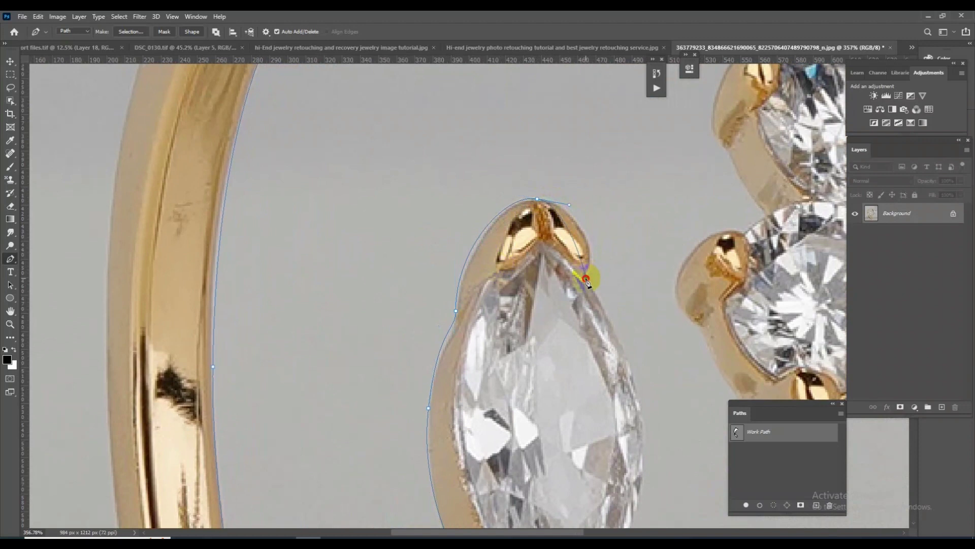
pyautogui.moveTo(586, 280); pyautogui.dragTo(611, 311)
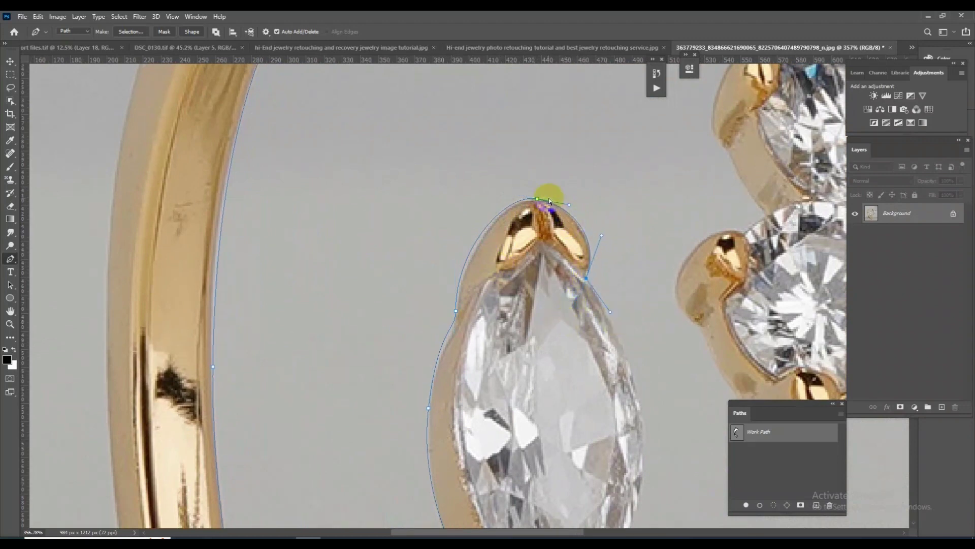
pyautogui.moveTo(642, 348); pyautogui.dragTo(593, 204)
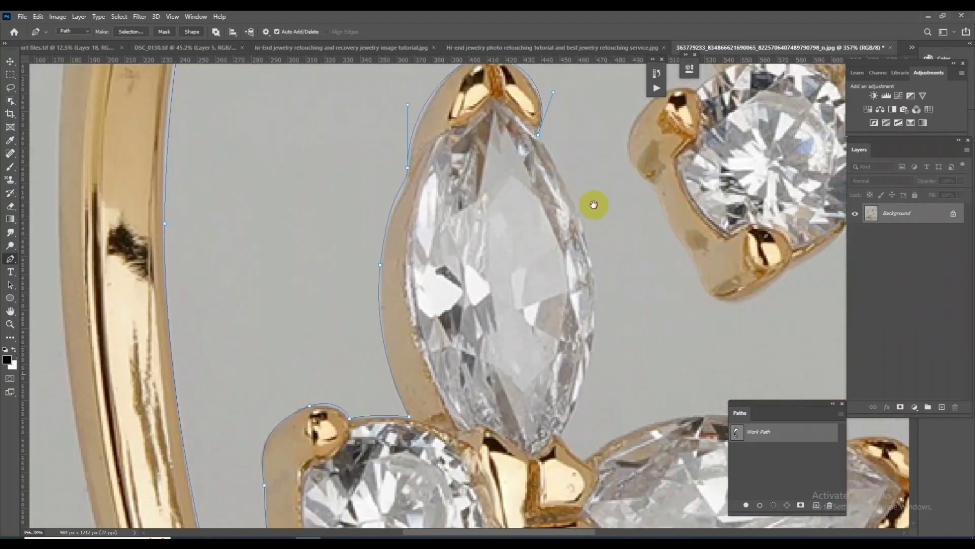
pyautogui.moveTo(584, 277); pyautogui.dragTo(579, 360)
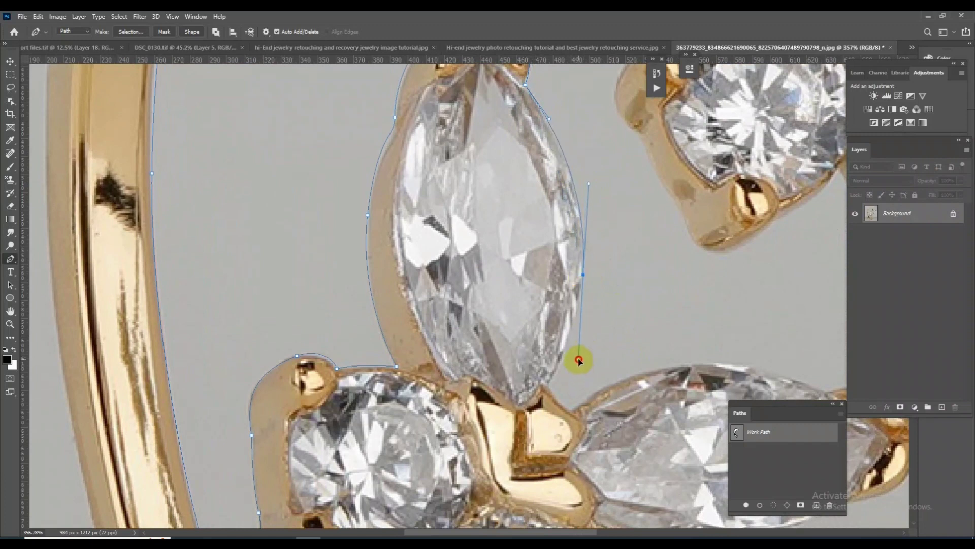
pyautogui.click(547, 389)
pyautogui.moveTo(578, 360); pyautogui.dragTo(575, 359)
# - Wrap the path around the right marquise stone, its prong tip and underside
pyautogui.moveTo(569, 410); pyautogui.dragTo(636, 351)
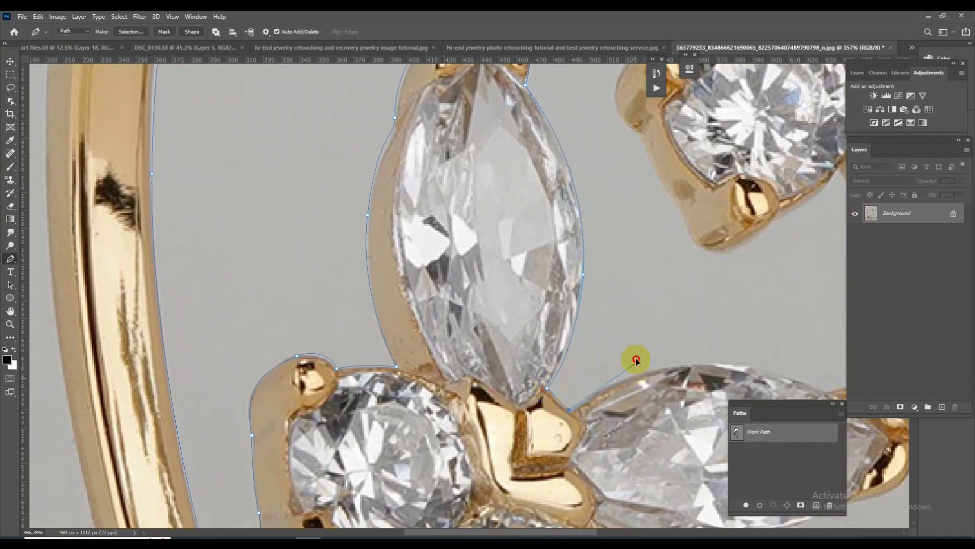
pyautogui.moveTo(701, 353)
pyautogui.mouseDown()
pyautogui.moveTo(468, 330)
pyautogui.moveTo(560, 315)
pyautogui.mouseUp()
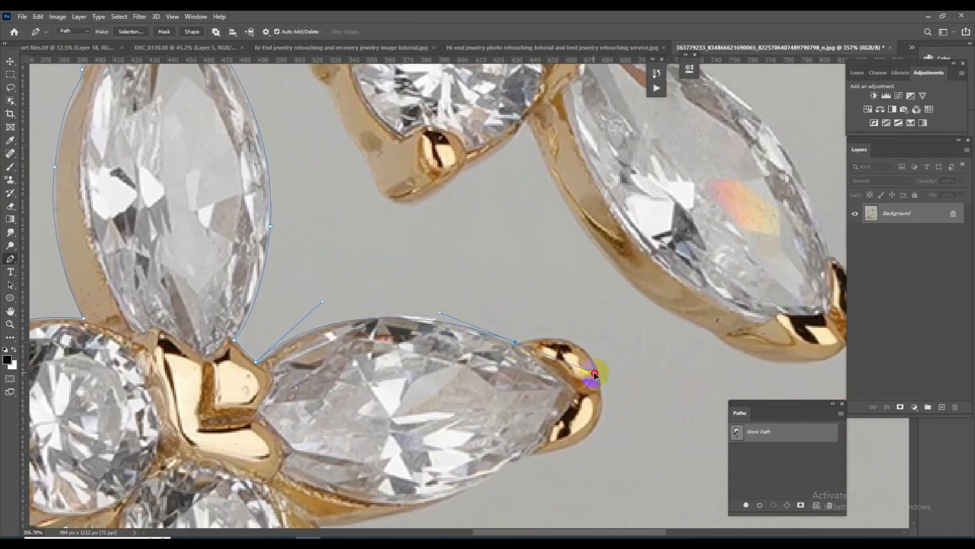
pyautogui.moveTo(601, 385); pyautogui.dragTo(604, 415)
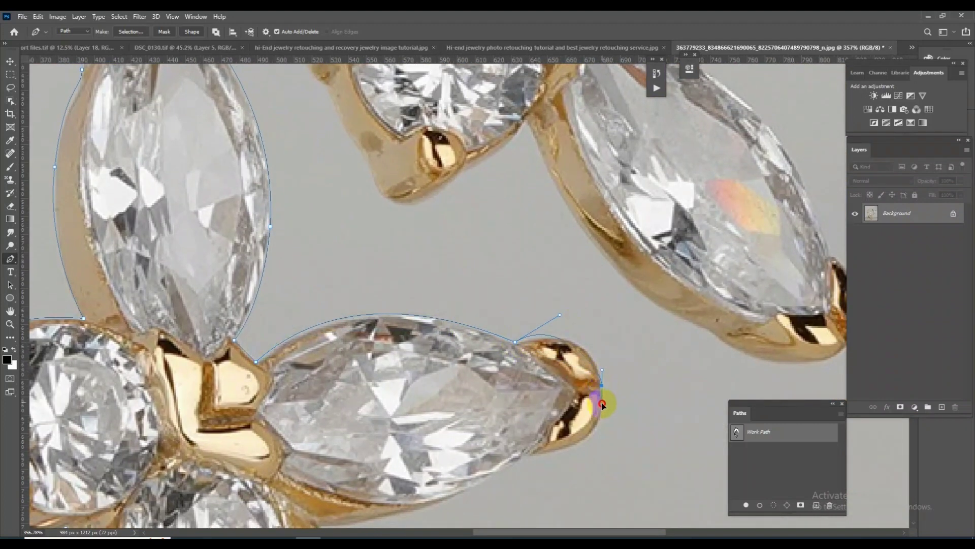
pyautogui.moveTo(560, 315); pyautogui.dragTo(576, 323)
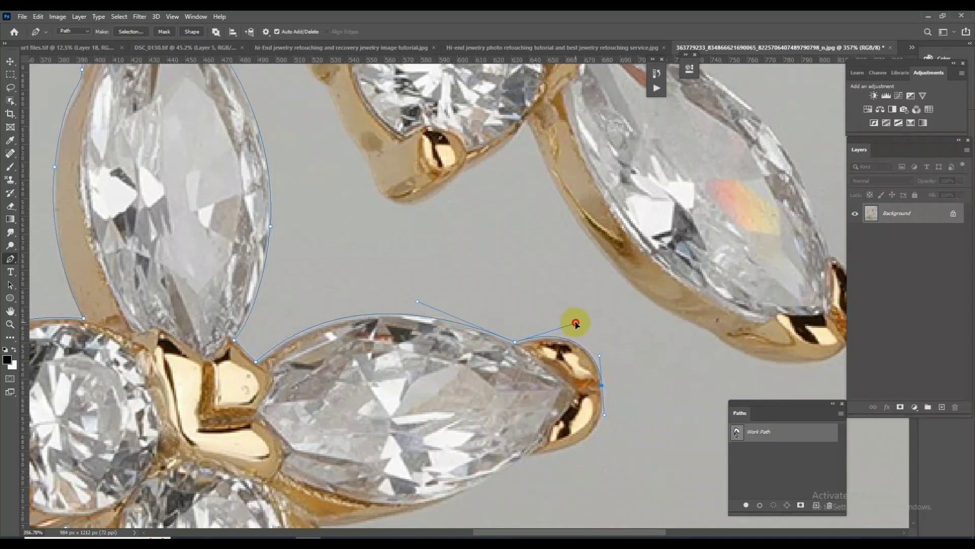
pyautogui.moveTo(531, 453); pyautogui.dragTo(477, 491)
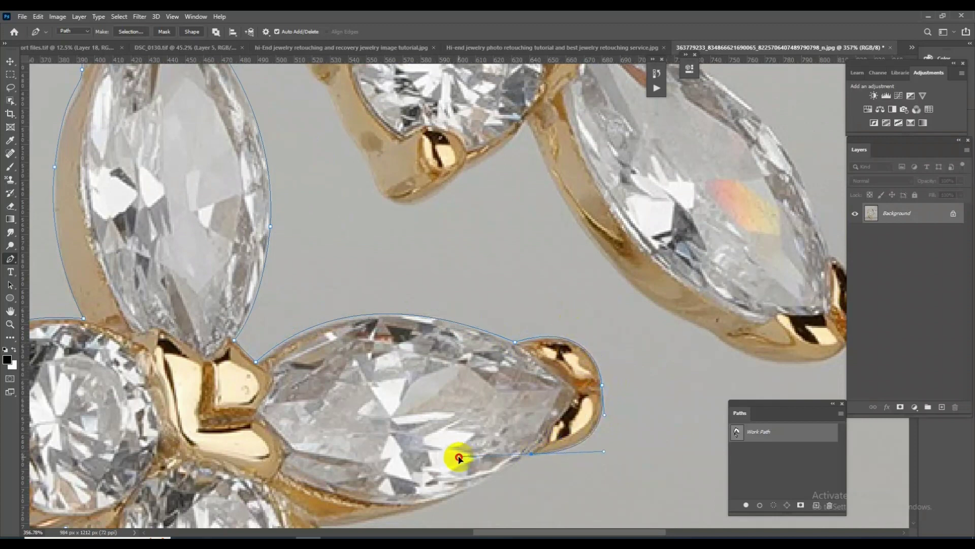
# - Run the path from the setting down the right band to the ring's bottom edge
pyautogui.scroll(-5, 453, 495)
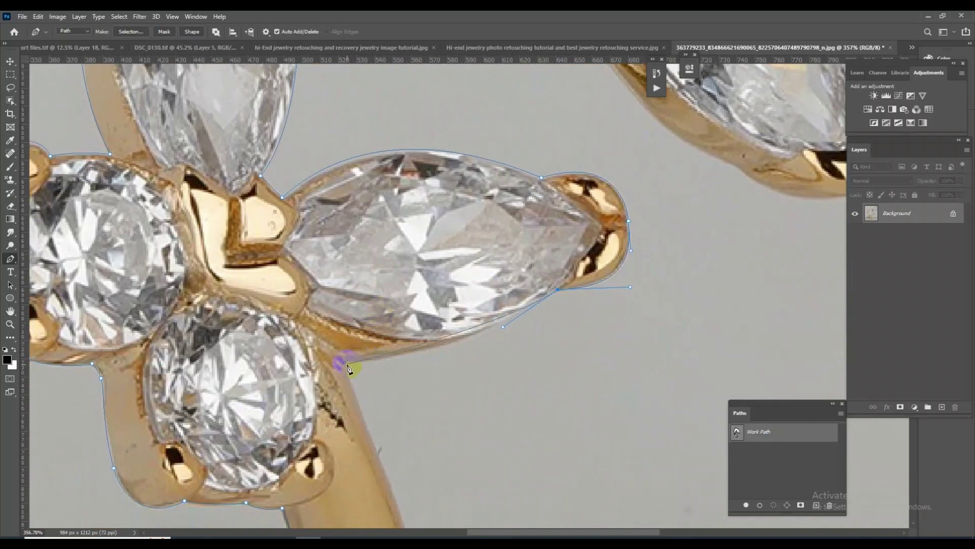
pyautogui.moveTo(346, 363); pyautogui.dragTo(254, 365)
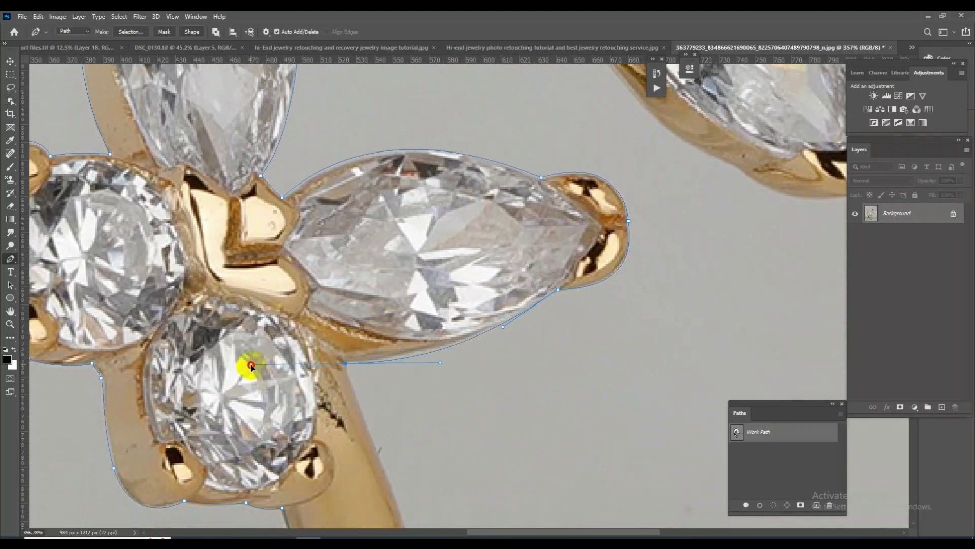
pyautogui.click(377, 447)
pyautogui.moveTo(398, 475); pyautogui.dragTo(394, 77)
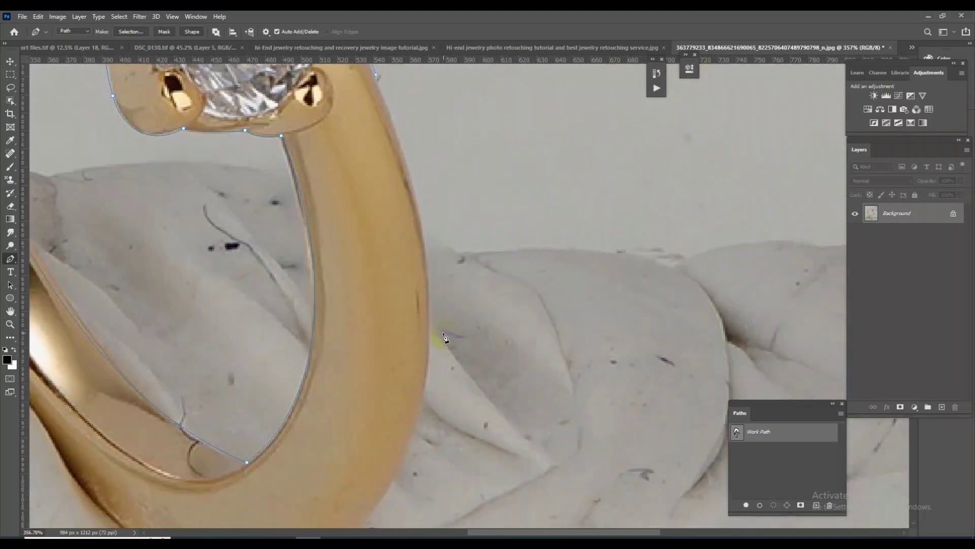
pyautogui.moveTo(433, 327); pyautogui.dragTo(428, 441)
pyautogui.moveTo(354, 462); pyautogui.dragTo(604, 264)
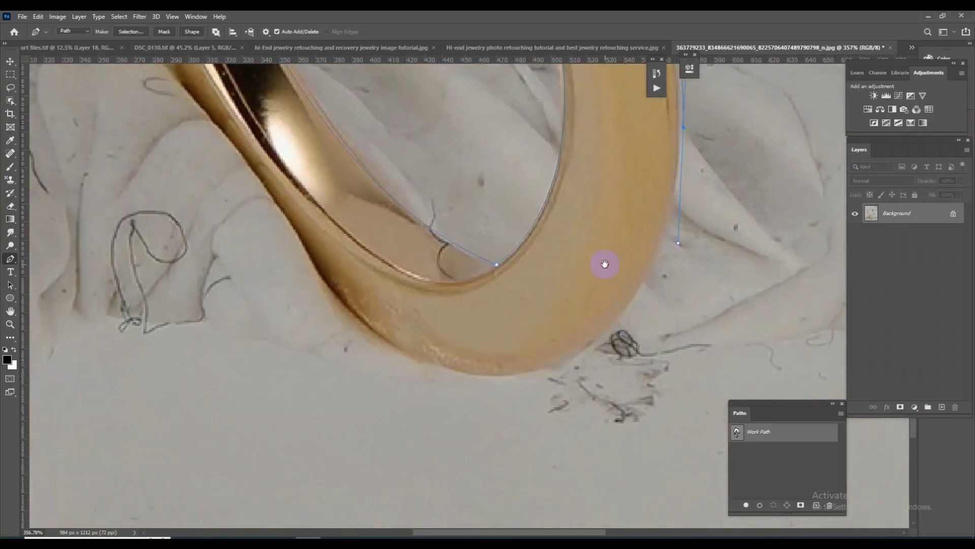
pyautogui.moveTo(492, 377); pyautogui.dragTo(366, 376)
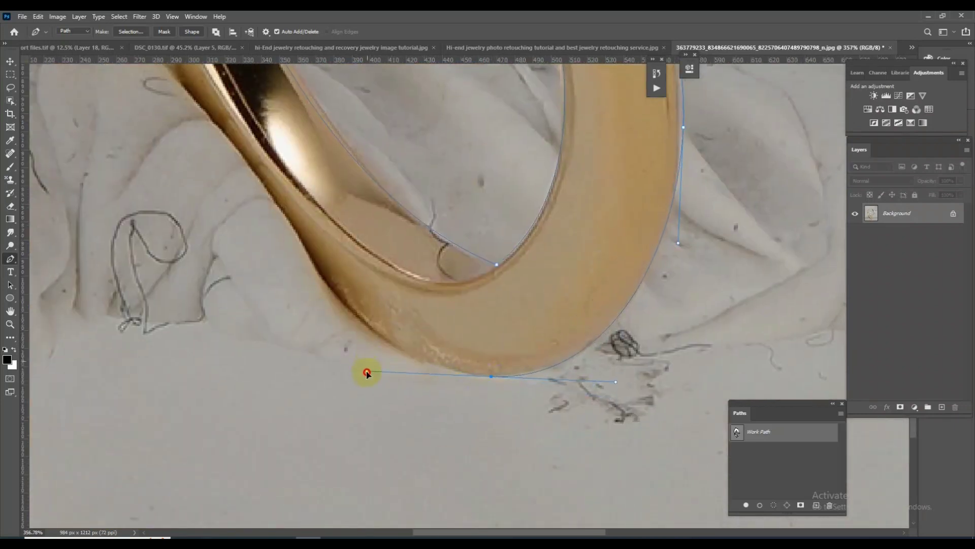
pyautogui.scroll(-5, 502, 345)
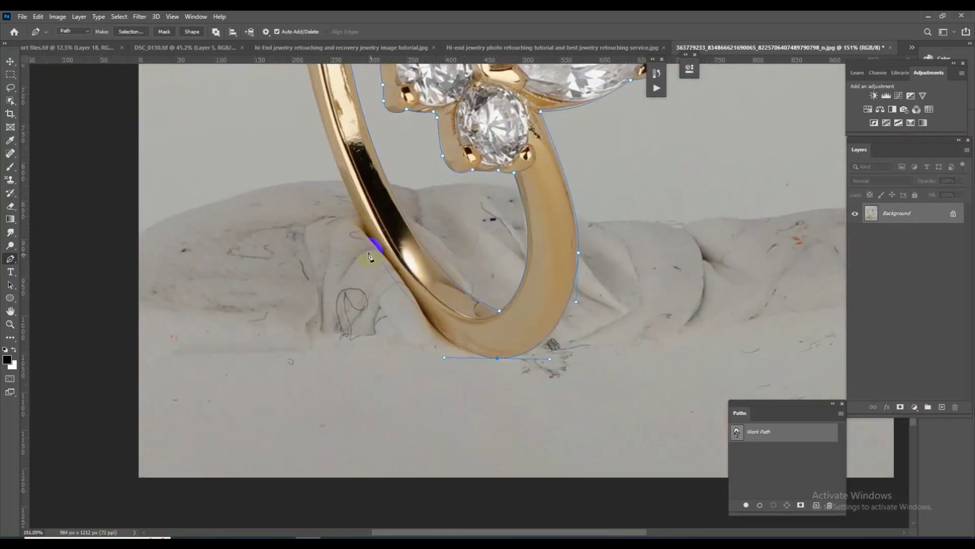
# - Smooth the path at the ring's bottom and curve it up the outer edge onto the top arc
pyautogui.moveTo(370, 257); pyautogui.dragTo(461, 333)
pyautogui.moveTo(432, 245); pyautogui.dragTo(415, 207)
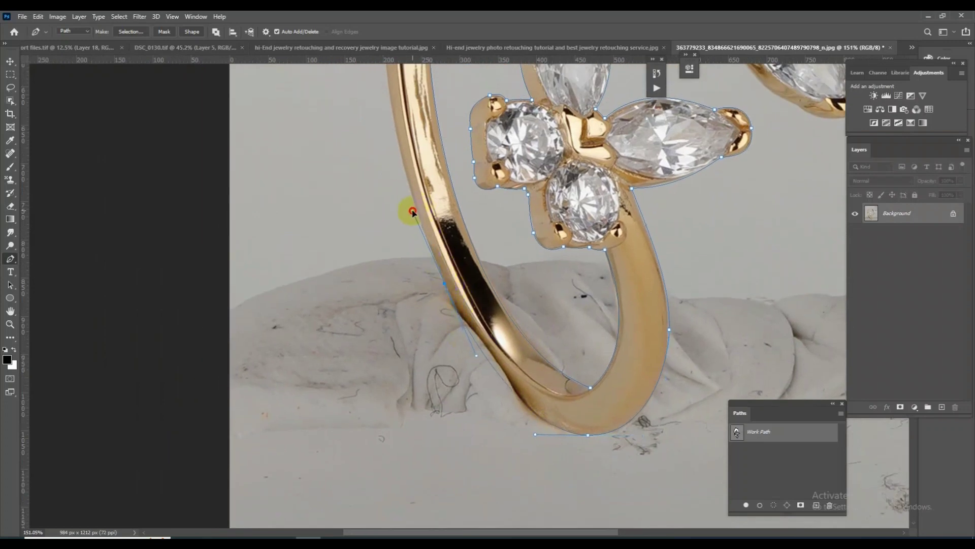
pyautogui.scroll(6, 409, 203)
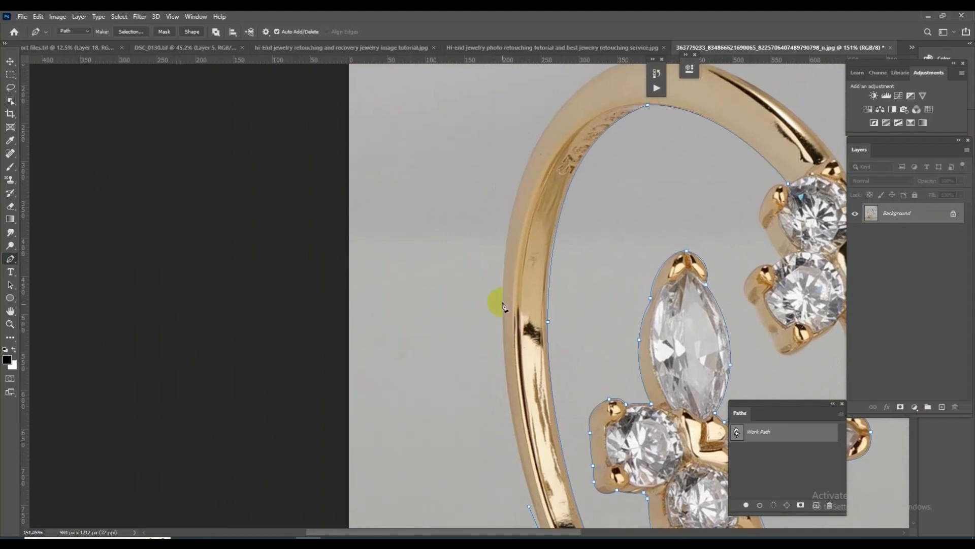
pyautogui.click(509, 187)
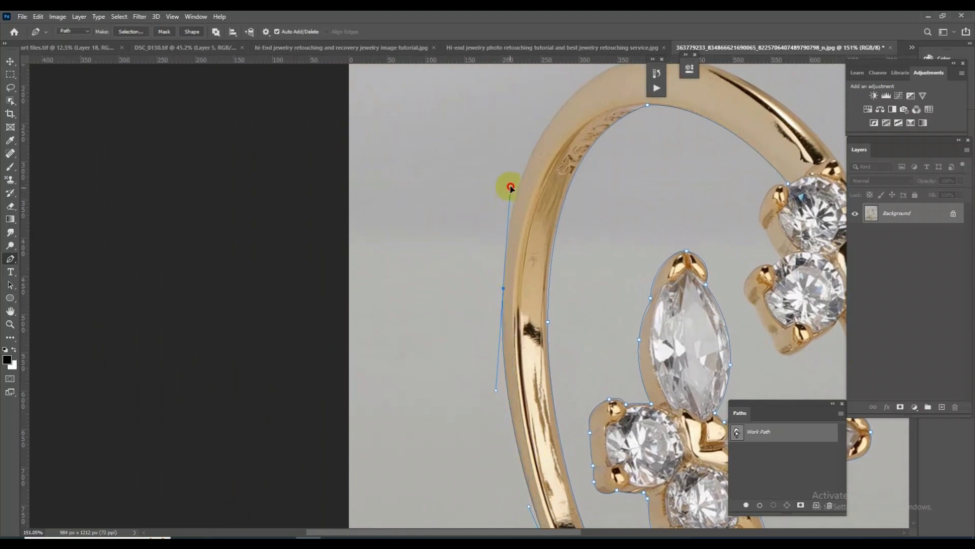
pyautogui.moveTo(508, 187); pyautogui.dragTo(447, 355)
pyautogui.scroll(3, 549, 227)
pyautogui.moveTo(559, 231)
pyautogui.mouseDown()
pyautogui.moveTo(670, 212)
pyautogui.moveTo(674, 195)
pyautogui.mouseUp()
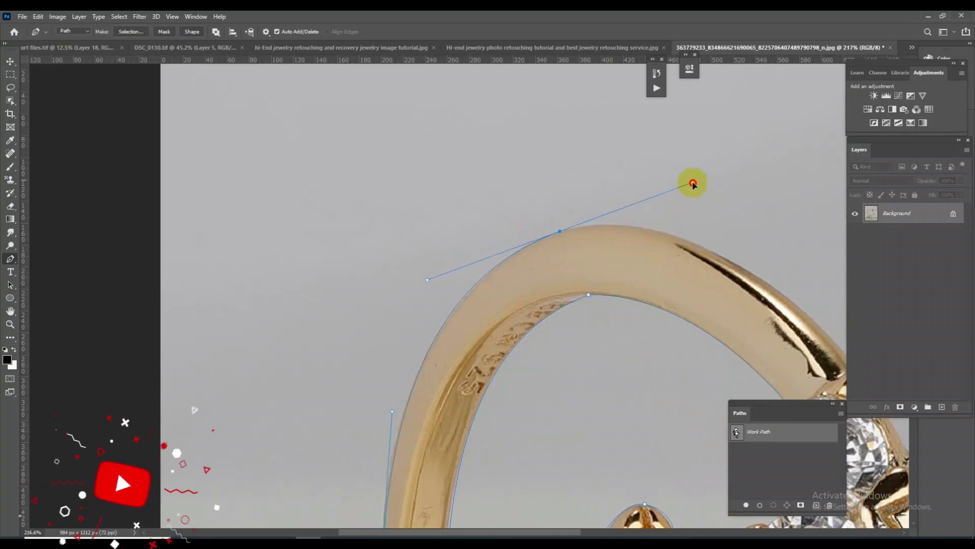
# - Outline the upper marquise stone from the ring edge around its tip and underside
pyautogui.moveTo(792, 290); pyautogui.dragTo(571, 189)
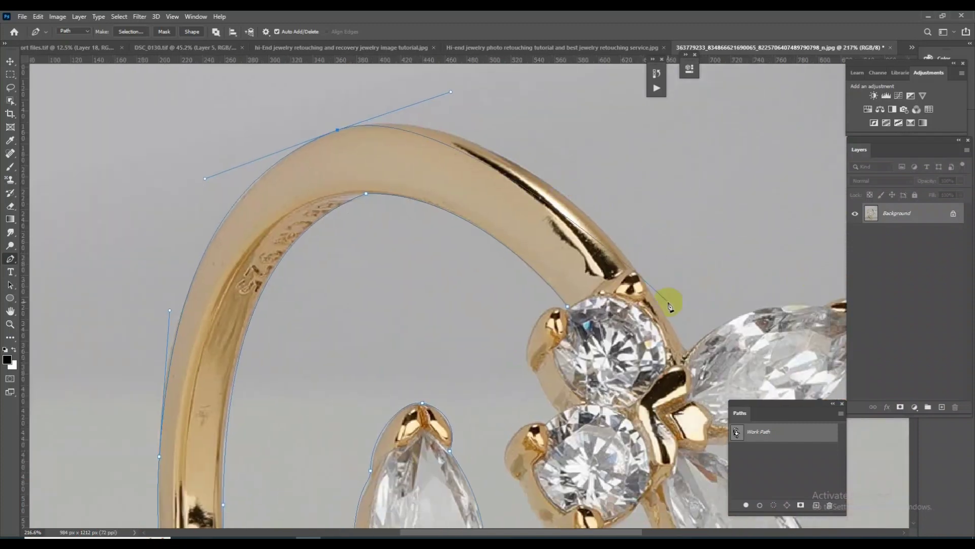
pyautogui.moveTo(634, 269); pyautogui.dragTo(686, 333)
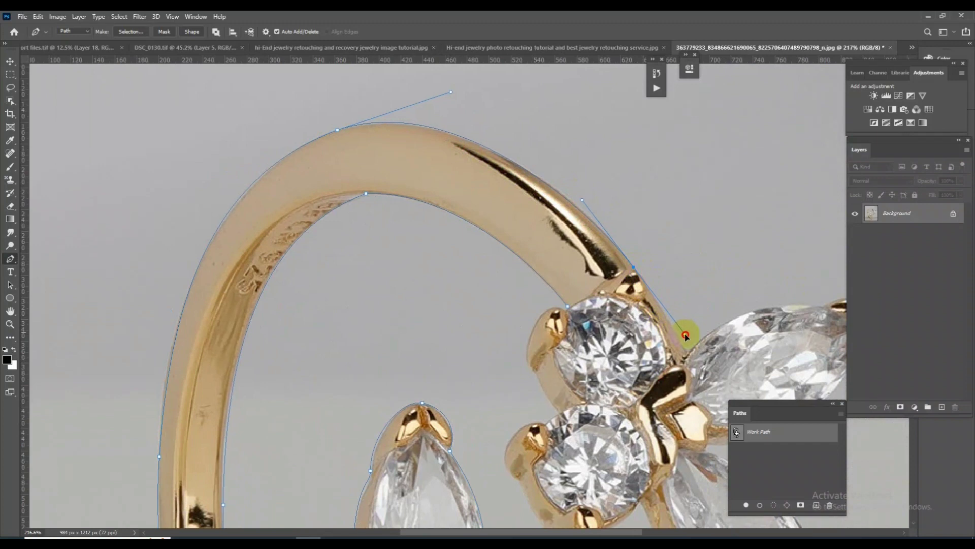
pyautogui.click(664, 307)
pyautogui.click(716, 324)
pyautogui.moveTo(779, 309)
pyautogui.mouseDown()
pyautogui.moveTo(559, 292)
pyautogui.moveTo(677, 300)
pyautogui.moveTo(616, 269)
pyautogui.mouseUp()
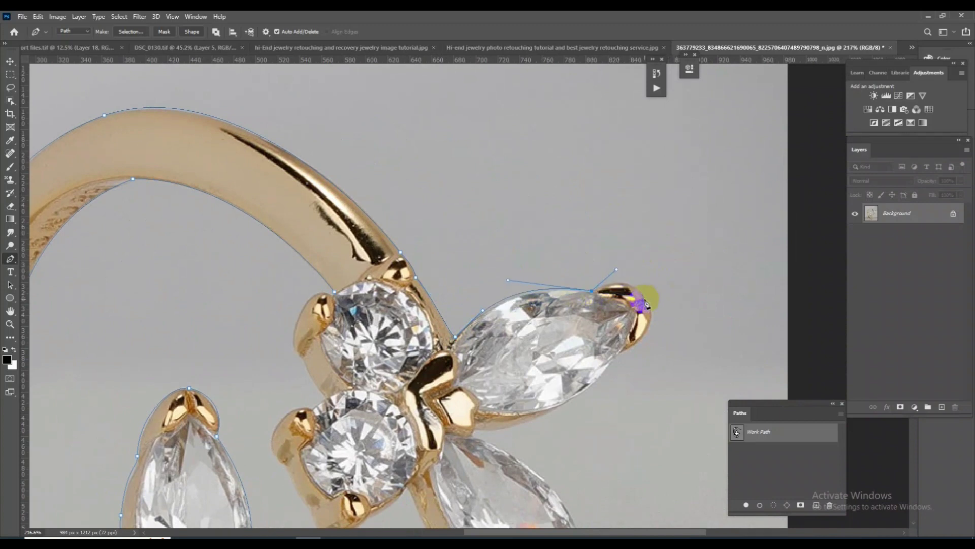
pyautogui.moveTo(646, 307); pyautogui.dragTo(657, 310)
pyautogui.moveTo(622, 351)
pyautogui.mouseDown()
pyautogui.moveTo(595, 360)
pyautogui.moveTo(595, 399)
pyautogui.mouseUp()
pyautogui.scroll(-3, 508, 356)
pyautogui.moveTo(474, 351); pyautogui.dragTo(424, 344)
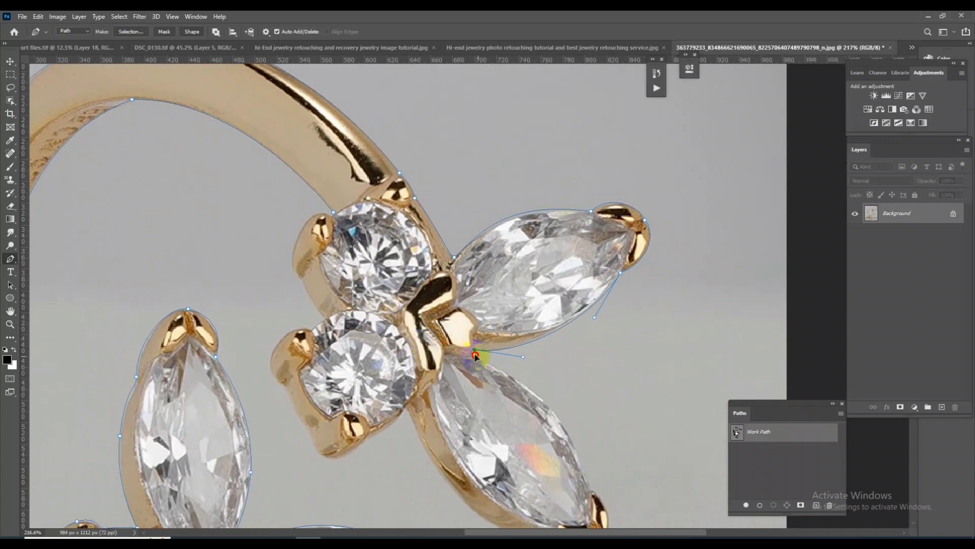
# - Trace around the lower marquise stone's tip and along its gold setting
pyautogui.scroll(2, 559, 356)
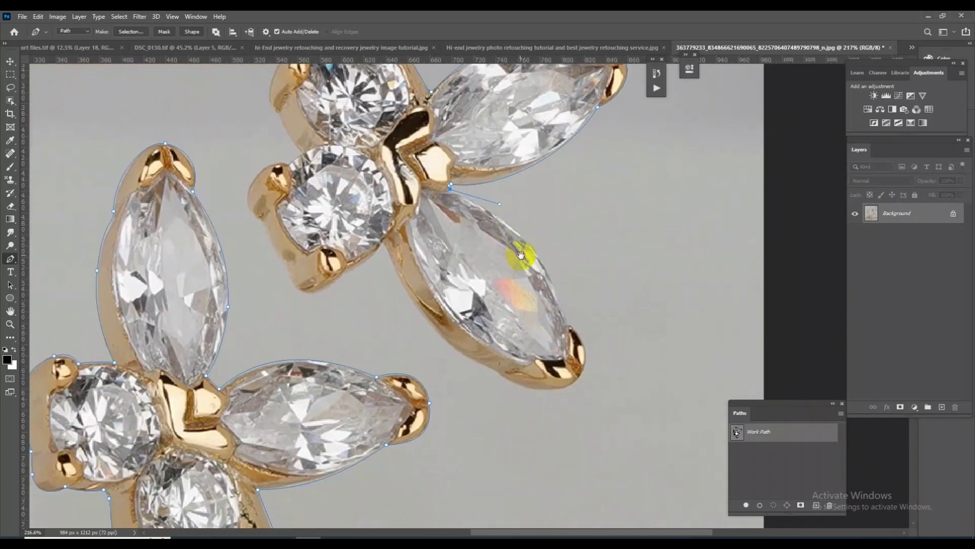
pyautogui.scroll(2, 584, 342)
pyautogui.moveTo(571, 333); pyautogui.dragTo(598, 347)
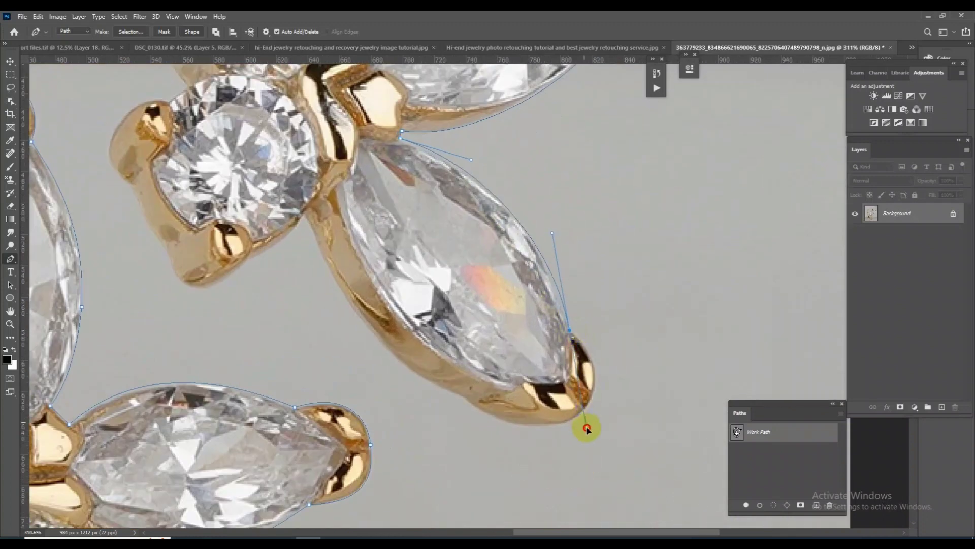
pyautogui.moveTo(586, 407); pyautogui.dragTo(572, 433)
pyautogui.moveTo(467, 398); pyautogui.dragTo(401, 375)
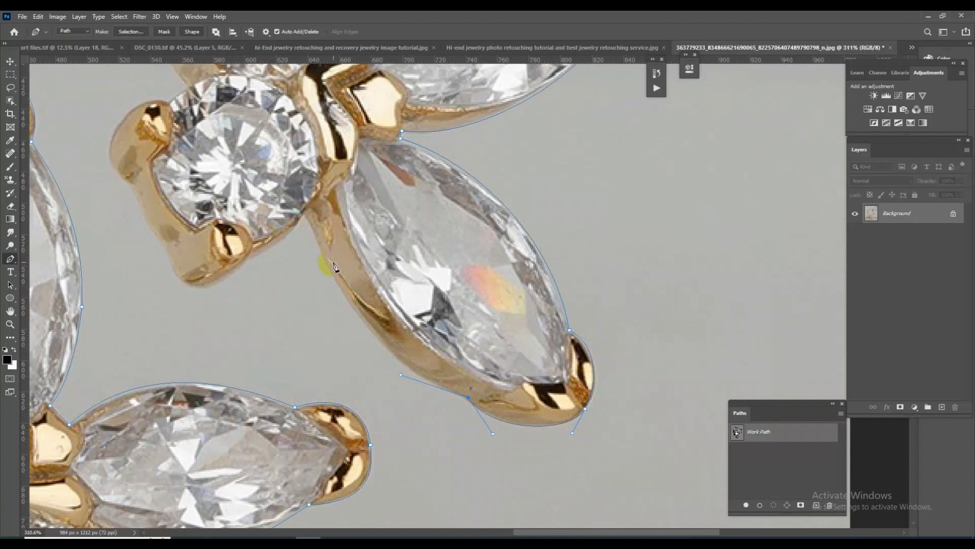
pyautogui.moveTo(334, 277)
pyautogui.mouseDown()
pyautogui.moveTo(311, 233)
pyautogui.moveTo(228, 302)
pyautogui.mouseUp()
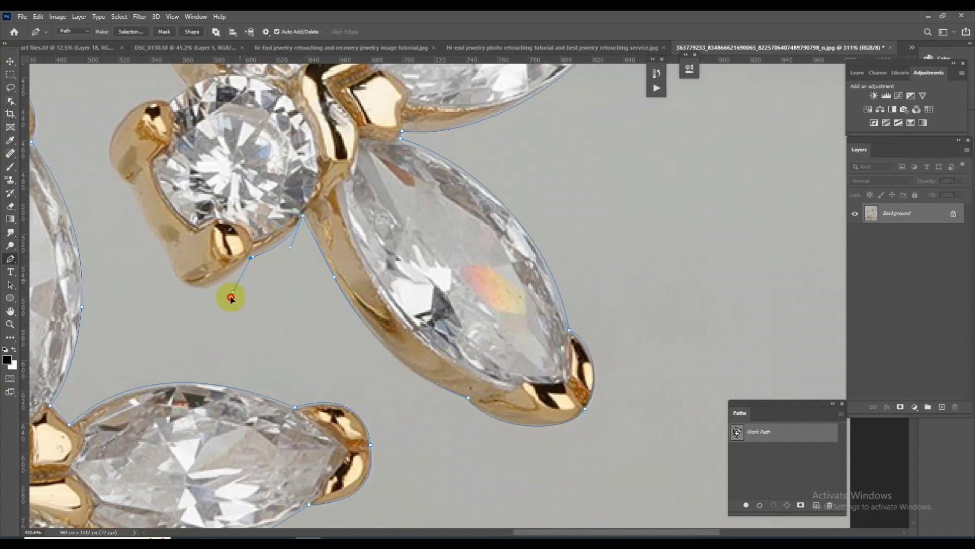
# - Shape the path around the round diamond's setting and prongs, closing it at the first anchor
pyautogui.moveTo(166, 254); pyautogui.dragTo(152, 209)
pyautogui.moveTo(228, 302); pyautogui.dragTo(217, 295)
pyautogui.moveTo(166, 254); pyautogui.dragTo(149, 230)
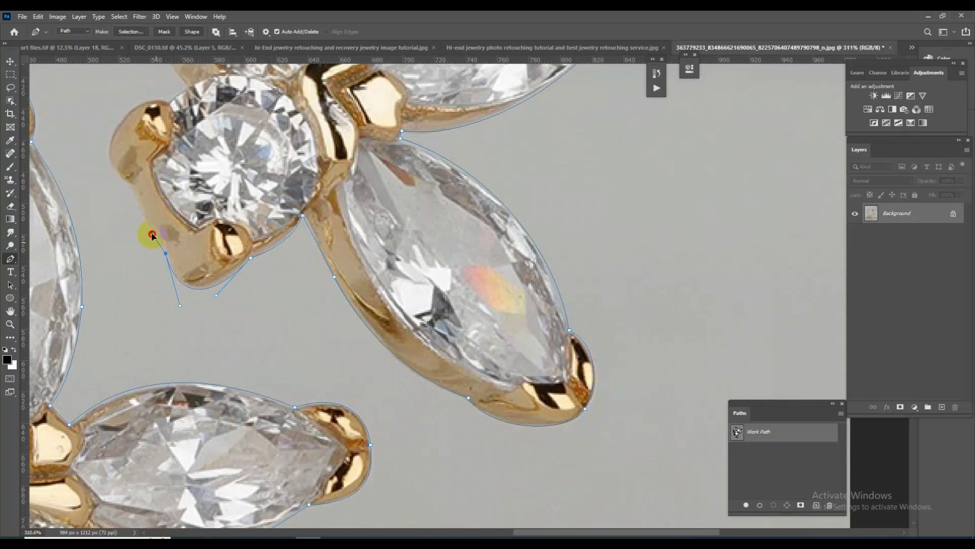
pyautogui.moveTo(106, 166); pyautogui.dragTo(99, 152)
pyautogui.moveTo(121, 118)
pyautogui.mouseDown()
pyautogui.moveTo(144, 94)
pyautogui.moveTo(393, 325)
pyautogui.moveTo(374, 299)
pyautogui.mouseUp()
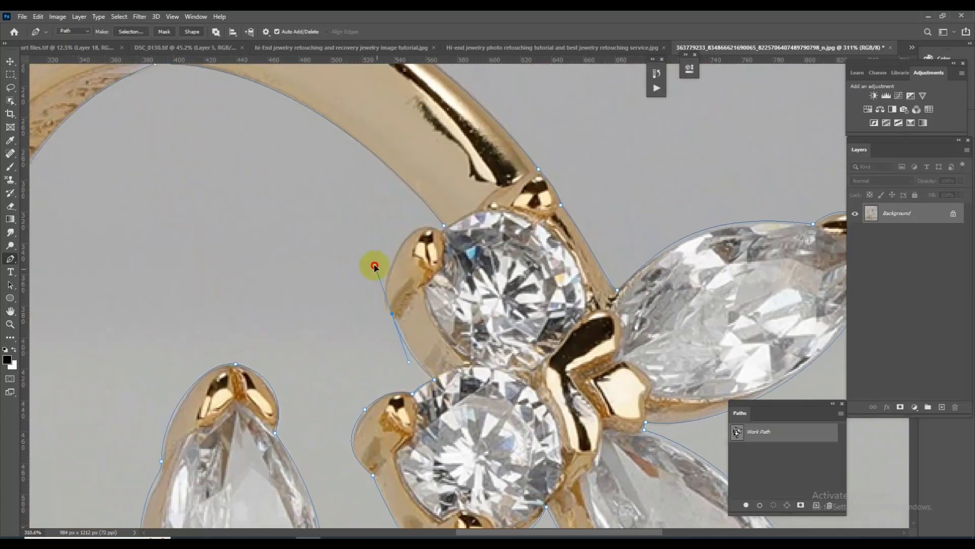
pyautogui.moveTo(411, 232); pyautogui.dragTo(429, 217)
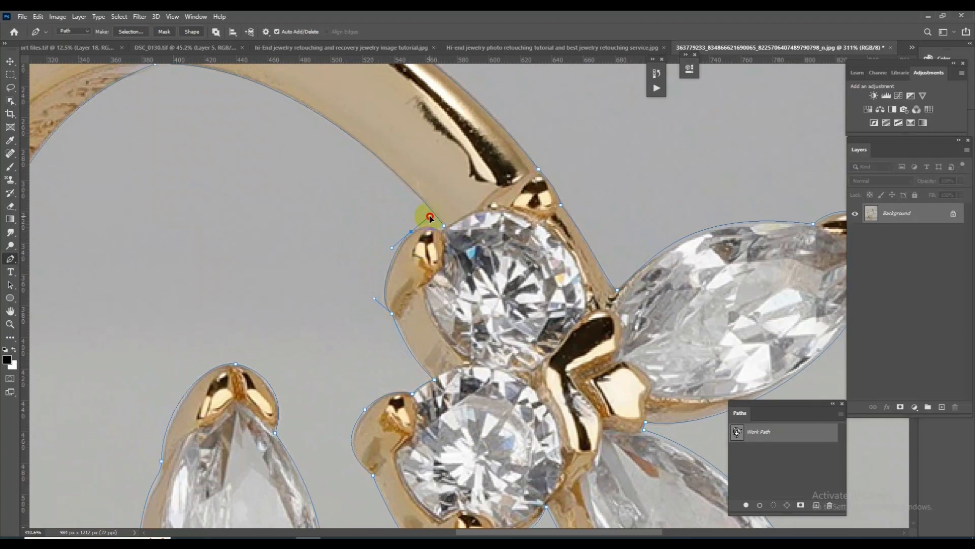
pyautogui.click(444, 228)
pyautogui.scroll(-5, 444, 230)
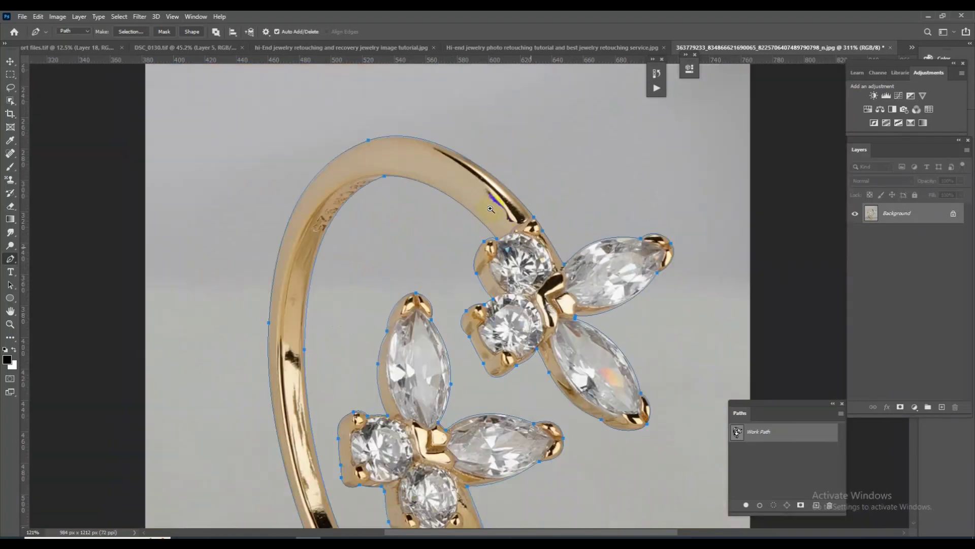
pyautogui.scroll(-3, 446, 211)
pyautogui.scroll(2, 505, 320)
pyautogui.scroll(2, 414, 405)
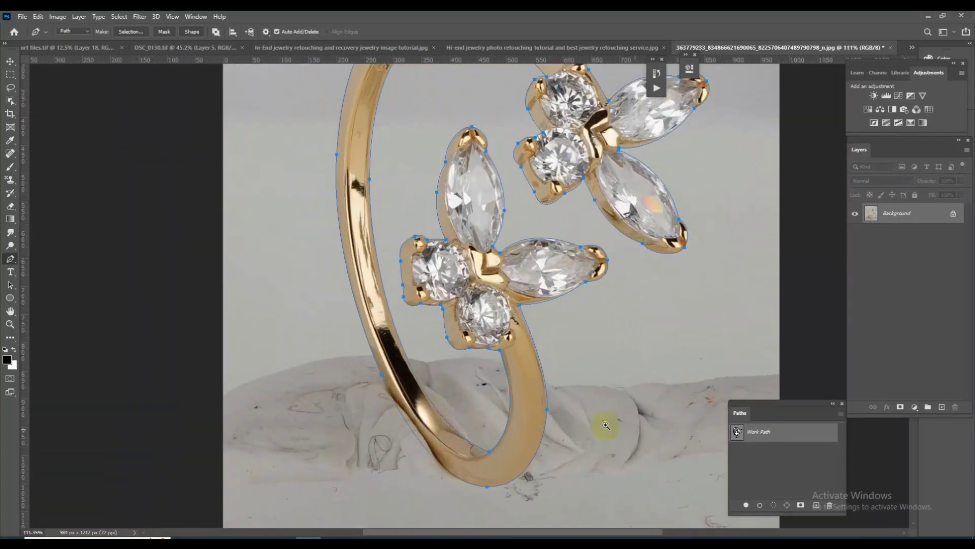
# - Save the outline as Path 1 and load it as a 0.1 px feathered selection
pyautogui.doubleClick(740, 431)
pyautogui.click(543, 178)
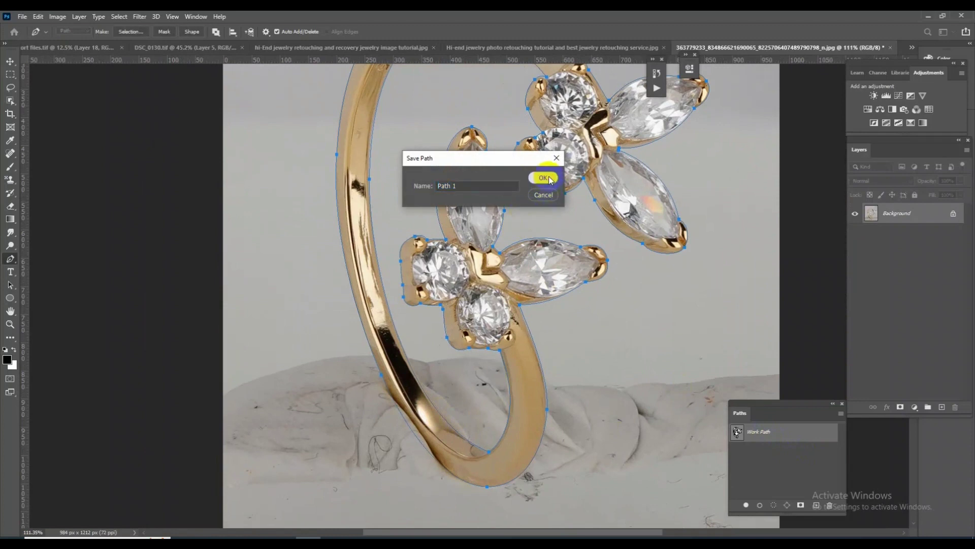
pyautogui.hotkey('ctrl', 'Return')
pyautogui.hotkey('shift', 'F6')
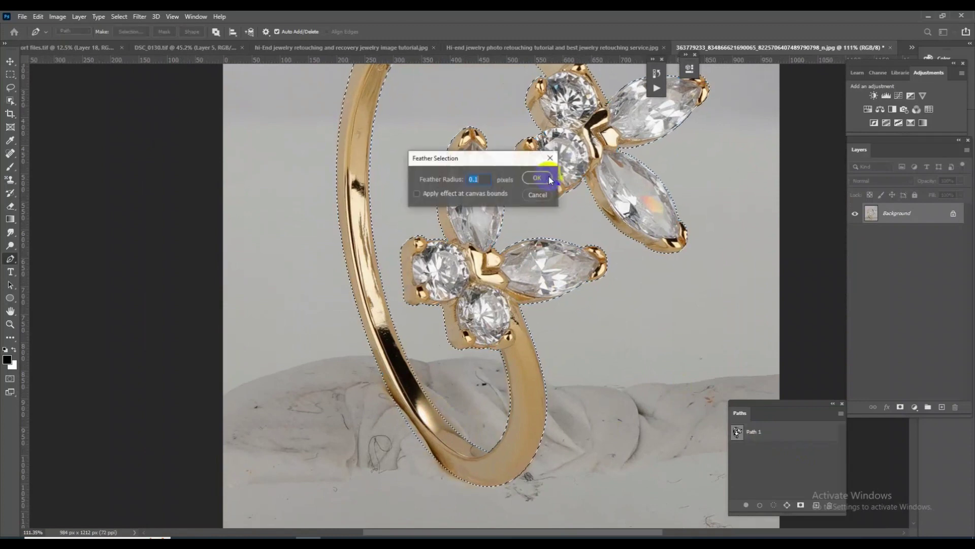
pyautogui.click(549, 176)
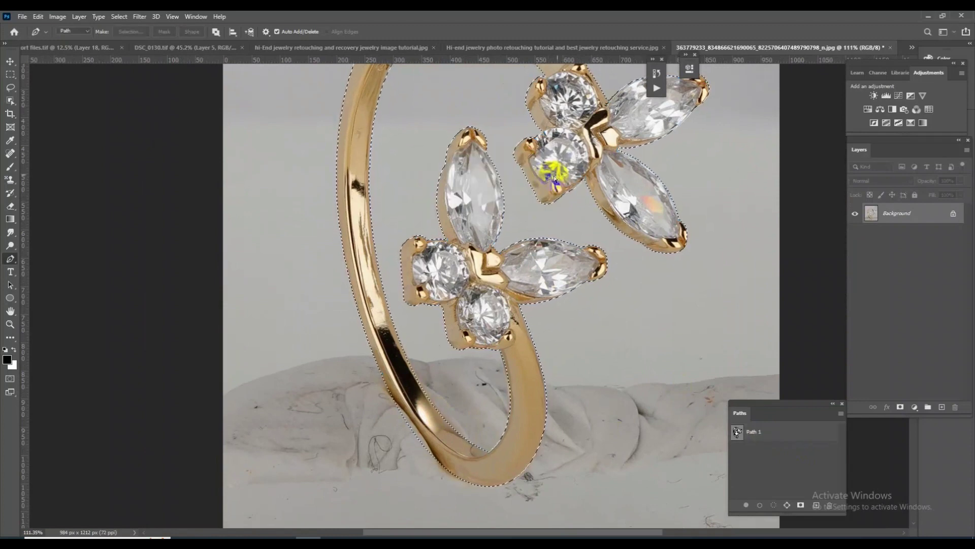
# - Copy the ring onto new layers and fill Layer 1 with white
pyautogui.hotkey('ctrl', 'j')
pyautogui.hotkey('ctrl', 'j')
pyautogui.click(907, 235)
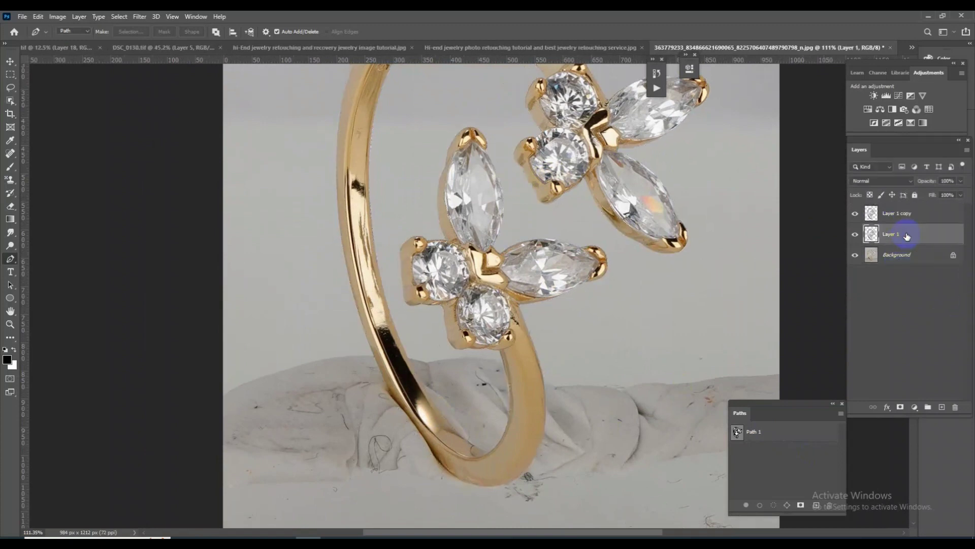
pyautogui.hotkey('ctrl', 'BackSpace')
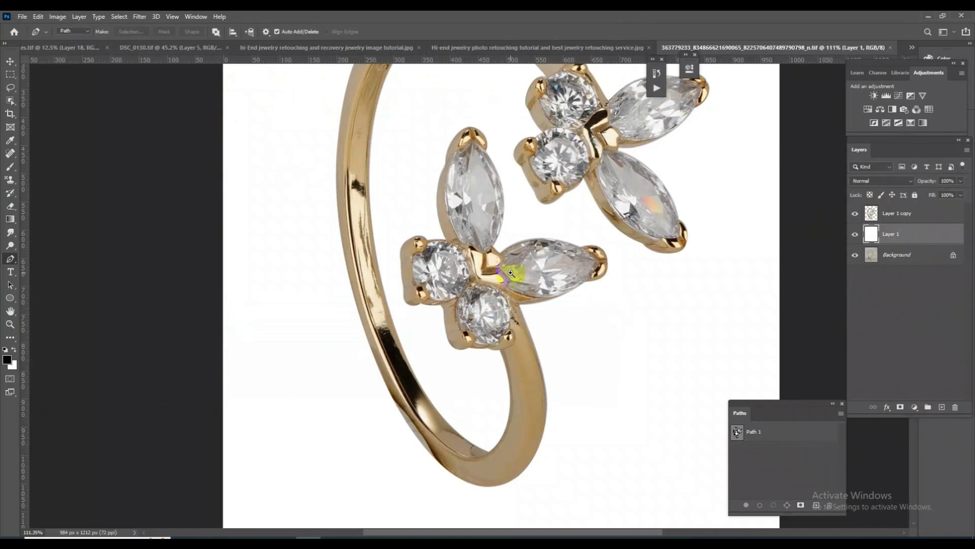
# - Start a new path at the diamond's prong and curve it along the lower prong
pyautogui.scroll(3, 473, 243)
pyautogui.scroll(2, 488, 317)
pyautogui.scroll(2, 381, 278)
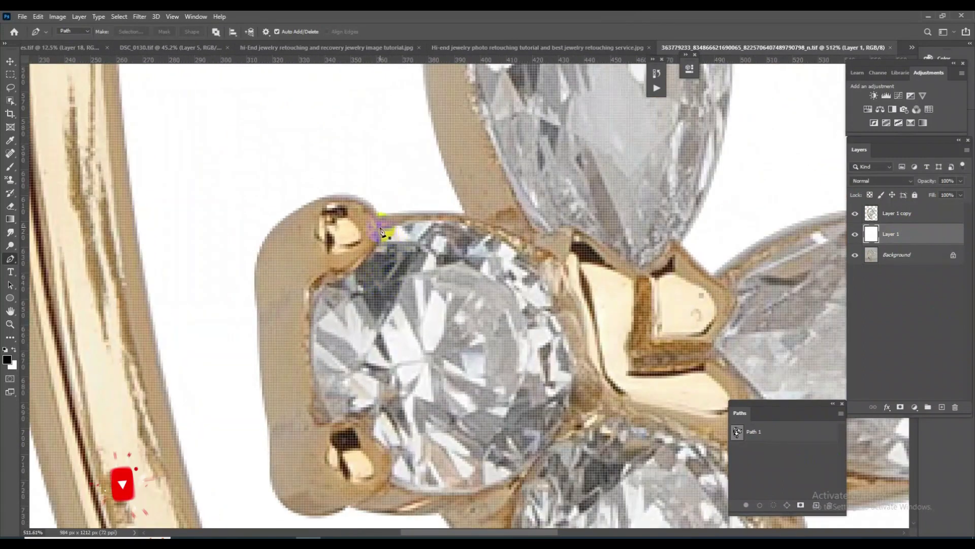
pyautogui.click(379, 226)
pyautogui.moveTo(334, 275); pyautogui.dragTo(318, 279)
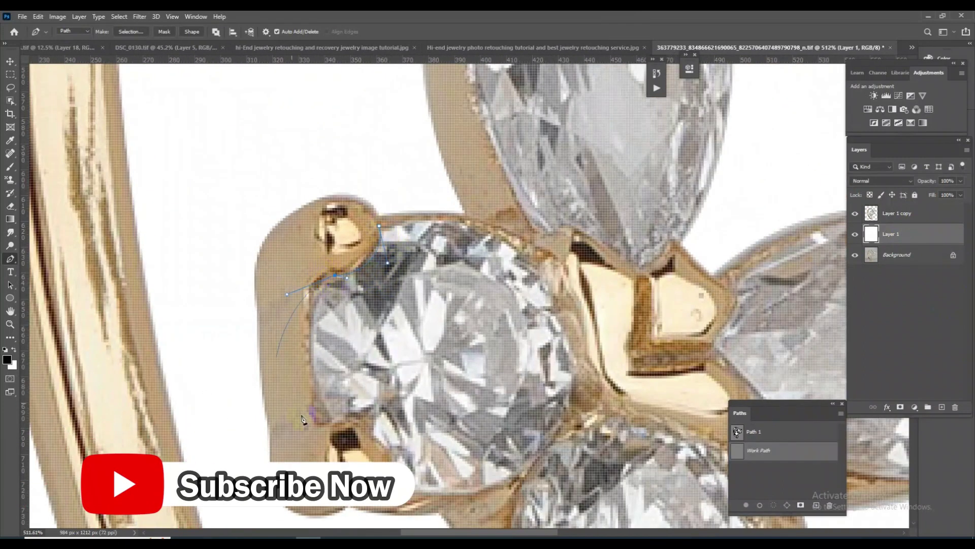
pyautogui.moveTo(331, 416)
pyautogui.mouseDown()
pyautogui.moveTo(361, 404)
pyautogui.moveTo(413, 324)
pyautogui.moveTo(420, 283)
pyautogui.mouseUp()
pyautogui.click(425, 334)
pyautogui.moveTo(420, 352); pyautogui.dragTo(462, 368)
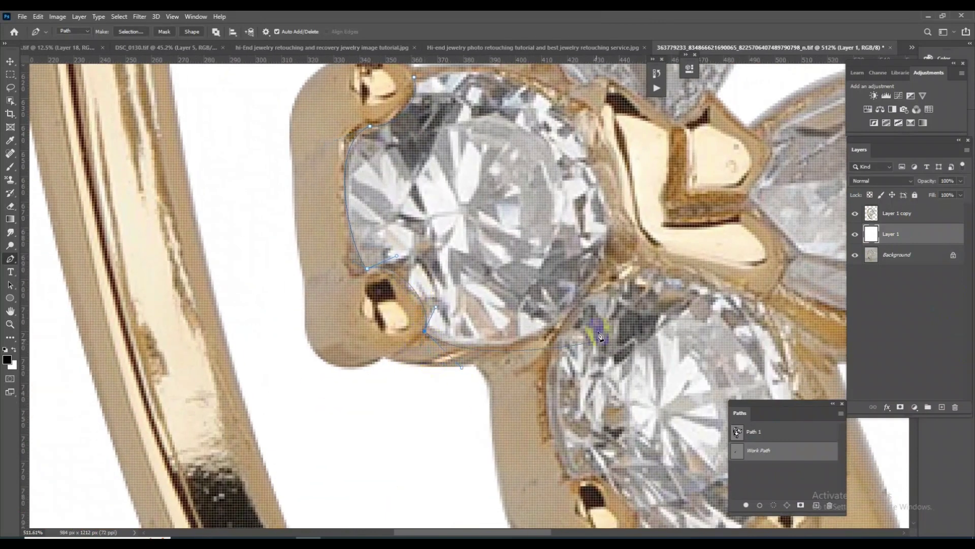
pyautogui.scroll(-3, 599, 272)
# - Extend the path past the notch and along the marquise stone's prong and edge
pyautogui.moveTo(608, 266); pyautogui.dragTo(622, 200)
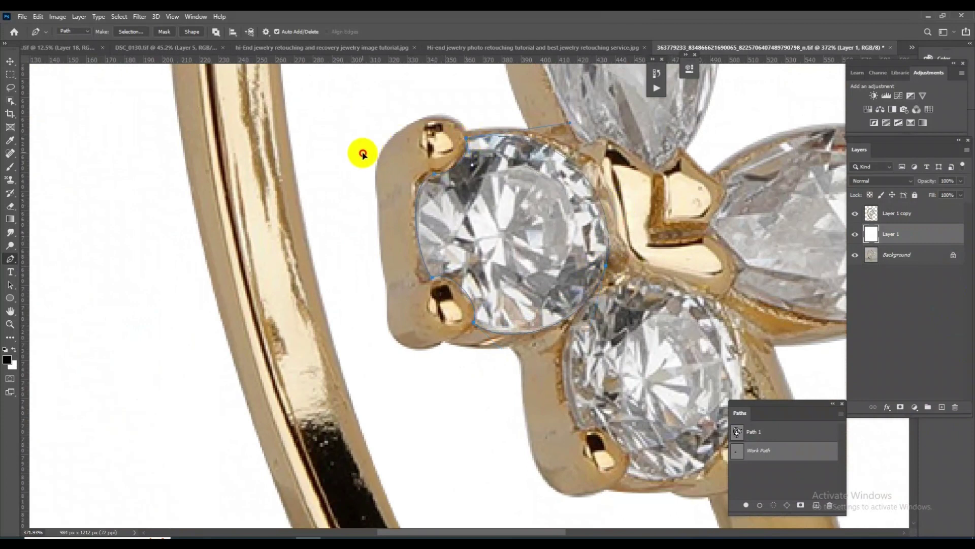
pyautogui.moveTo(429, 156); pyautogui.dragTo(570, 300)
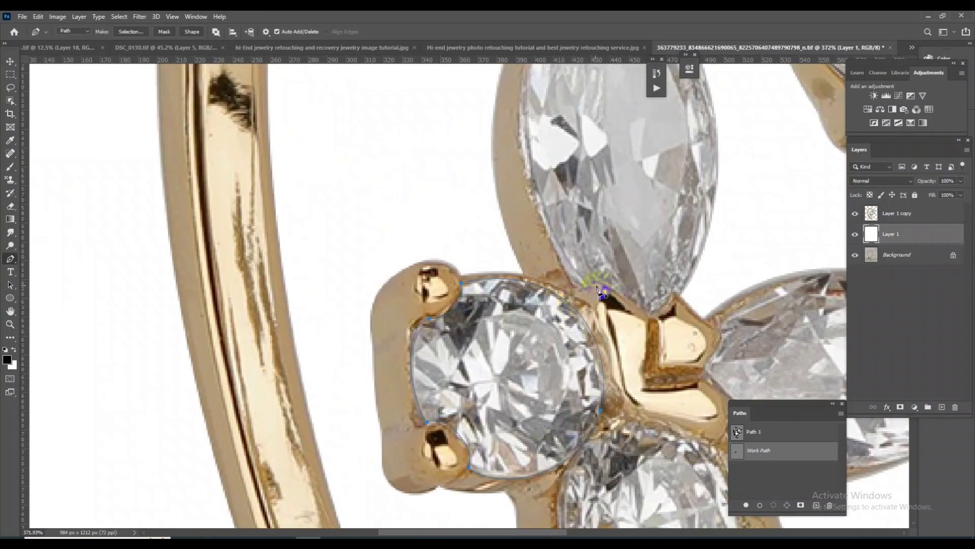
pyautogui.moveTo(509, 189); pyautogui.dragTo(456, 442)
pyautogui.moveTo(506, 233)
pyautogui.mouseDown()
pyautogui.moveTo(554, 168)
pyautogui.moveTo(547, 194)
pyautogui.mouseUp()
pyautogui.click(559, 194)
pyautogui.click(588, 211)
pyautogui.click(602, 230)
# - Trace down the marquise stone's right edge to the diamond's lower-right edge
pyautogui.click(678, 294)
pyautogui.moveTo(679, 391); pyautogui.dragTo(588, 164)
pyautogui.click(585, 181)
pyautogui.click(531, 271)
pyautogui.click(505, 289)
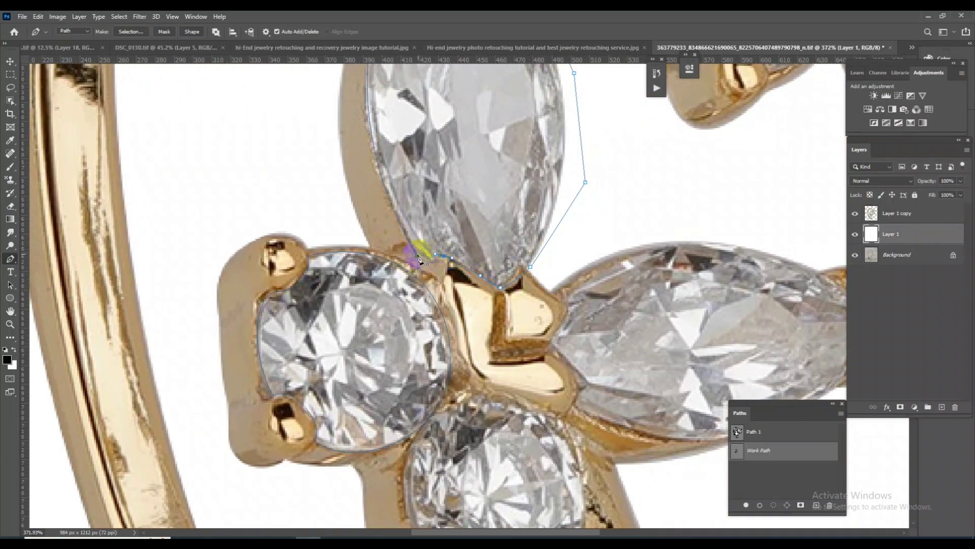
pyautogui.moveTo(573, 240); pyautogui.dragTo(483, 485)
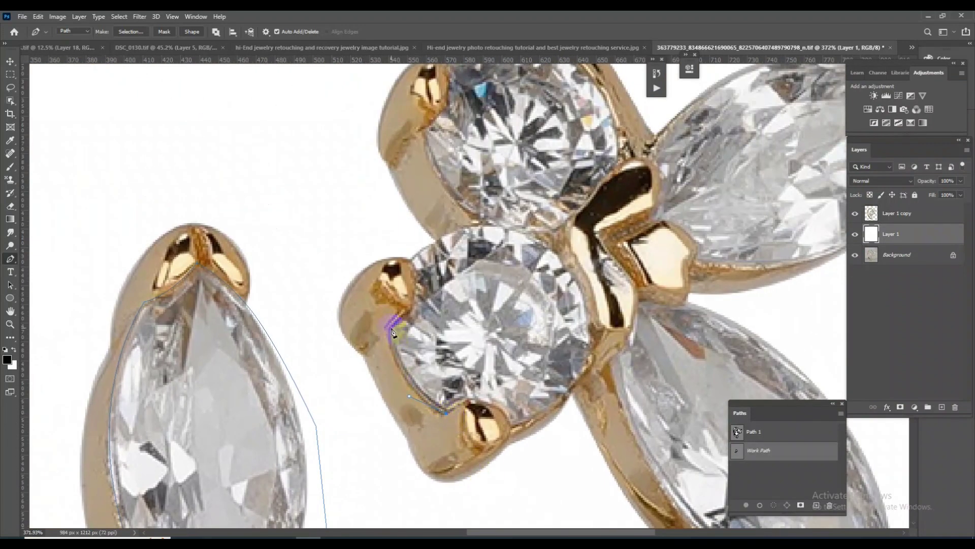
# - Outline the round diamonds' edges over to the lower diamond's top
pyautogui.moveTo(410, 259); pyautogui.dragTo(435, 212)
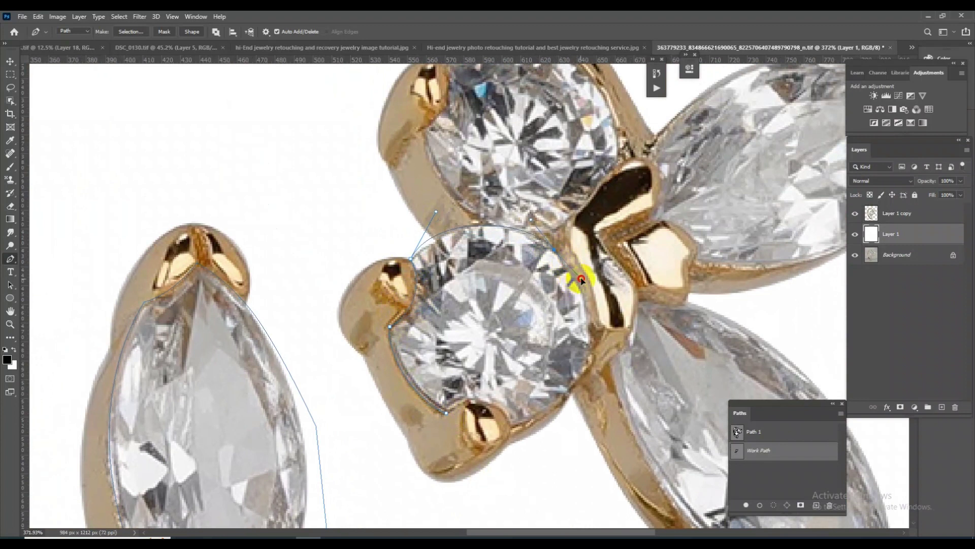
pyautogui.click(594, 293)
pyautogui.moveTo(511, 426)
pyautogui.mouseDown()
pyautogui.moveTo(387, 468)
pyautogui.moveTo(392, 461)
pyautogui.mouseUp()
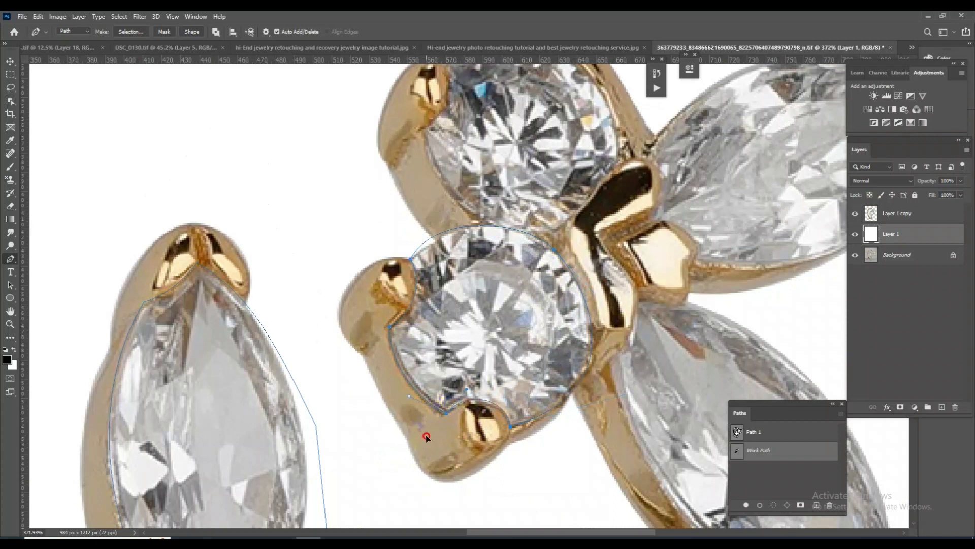
pyautogui.scroll(4, 426, 438)
pyautogui.scroll(1, 438, 344)
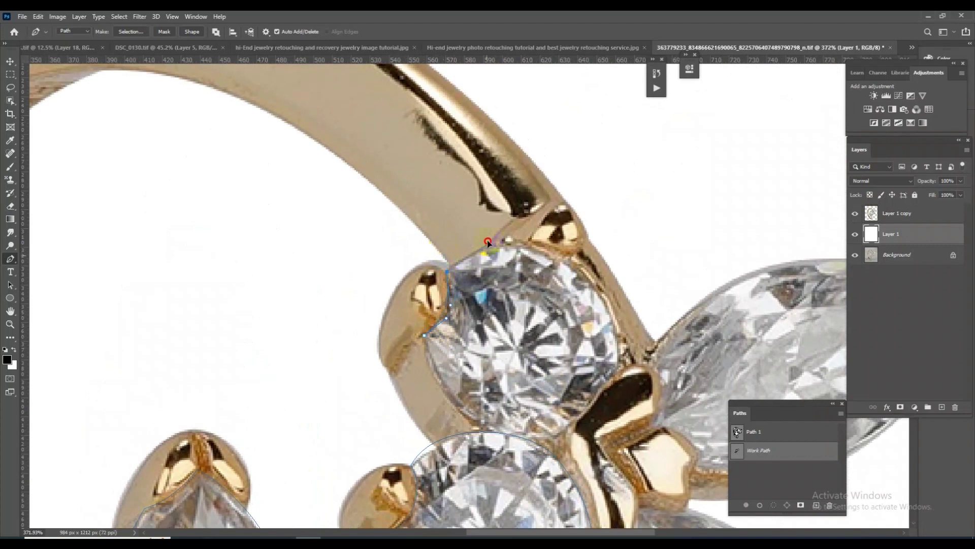
pyautogui.moveTo(617, 334)
pyautogui.mouseDown()
pyautogui.moveTo(642, 421)
pyautogui.moveTo(628, 364)
pyautogui.mouseUp()
pyautogui.click(622, 364)
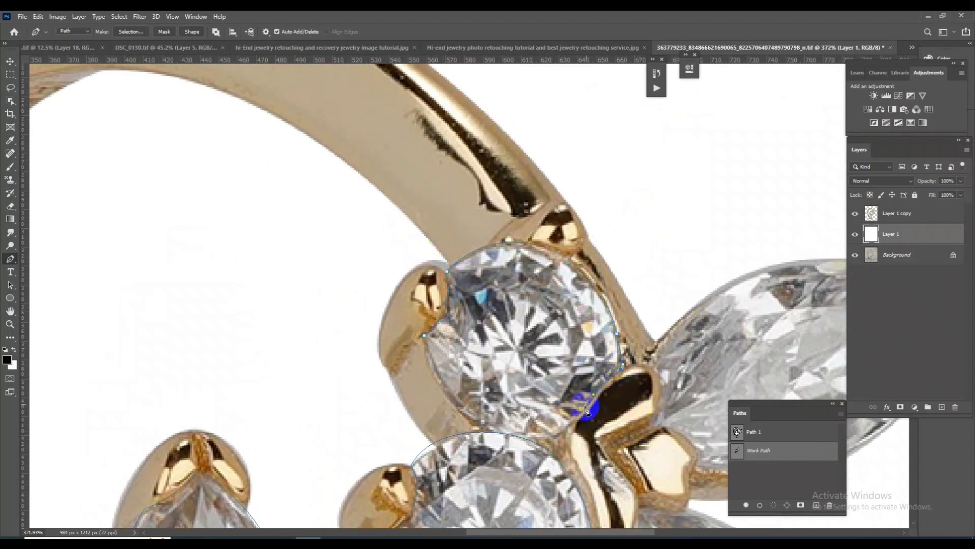
pyautogui.click(508, 436)
# - Carry the path over the upper-right marquise stone, past the gold centre, to the stone's tip
pyautogui.hscroll(5, 658, 305)
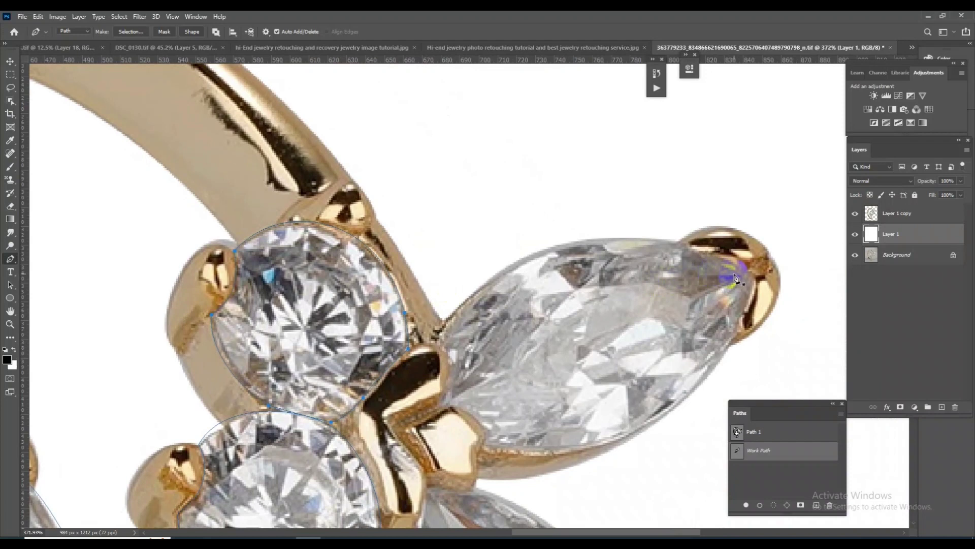
pyautogui.moveTo(666, 230); pyautogui.dragTo(563, 203)
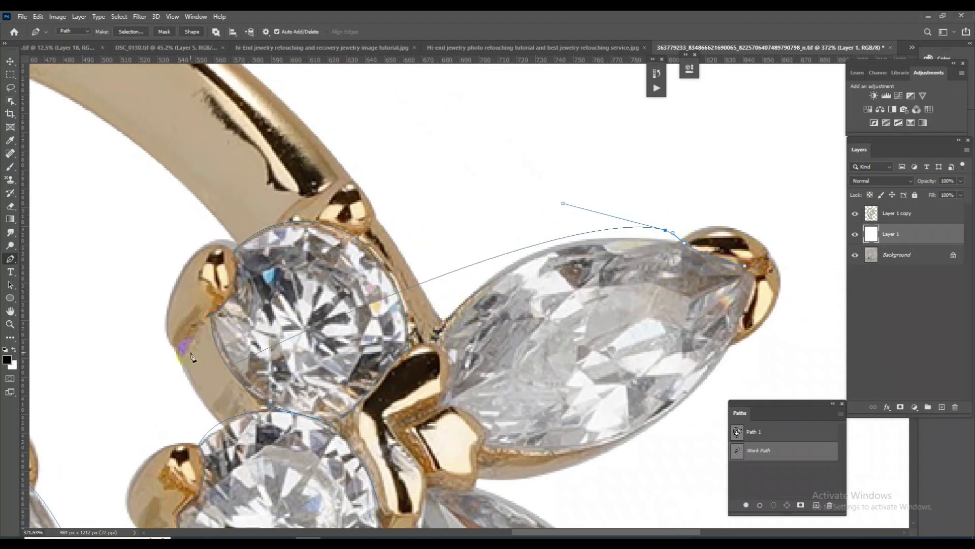
pyautogui.click(440, 347)
pyautogui.click(405, 403)
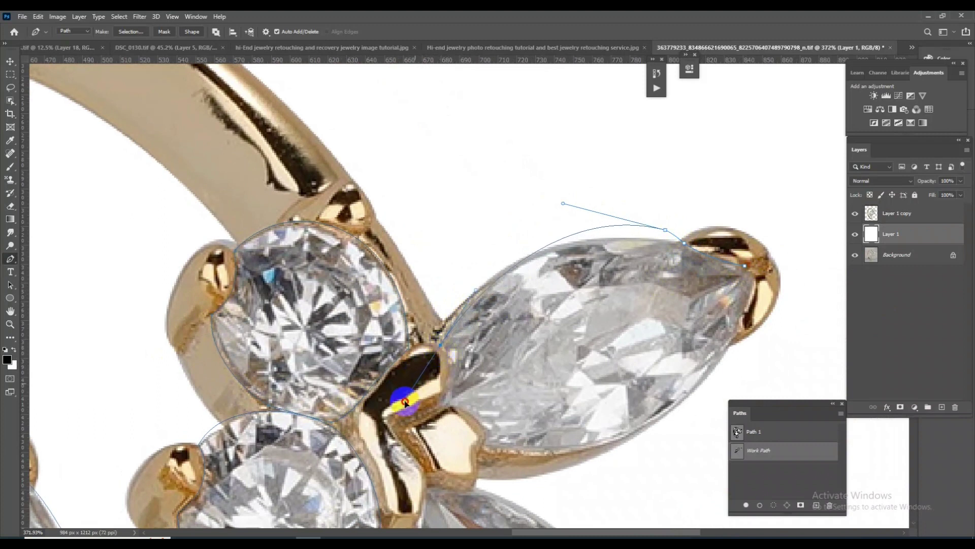
pyautogui.moveTo(461, 404); pyautogui.dragTo(482, 411)
pyautogui.moveTo(482, 453); pyautogui.dragTo(587, 472)
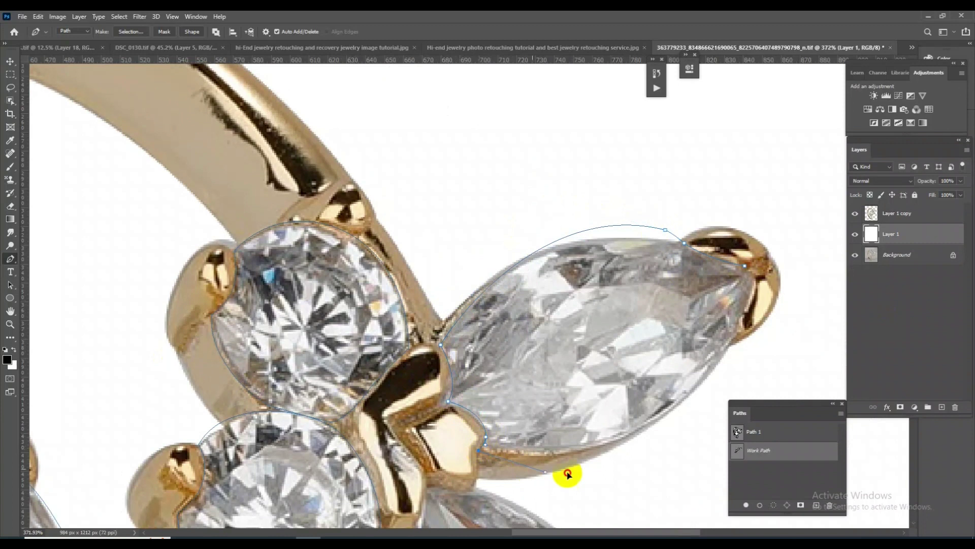
pyautogui.moveTo(737, 334); pyautogui.dragTo(788, 237)
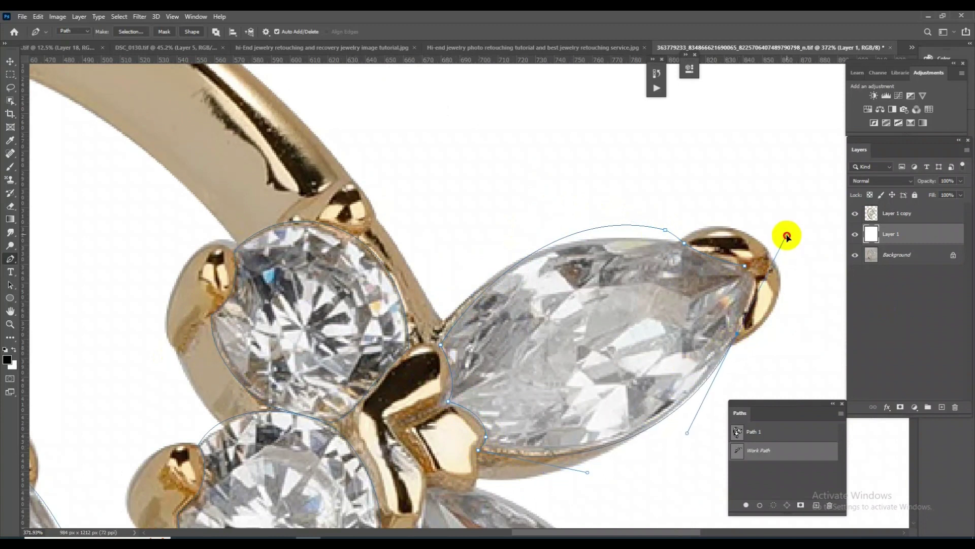
pyautogui.keyDown('alt'); pyautogui.click(743, 310); pyautogui.keyUp('alt')
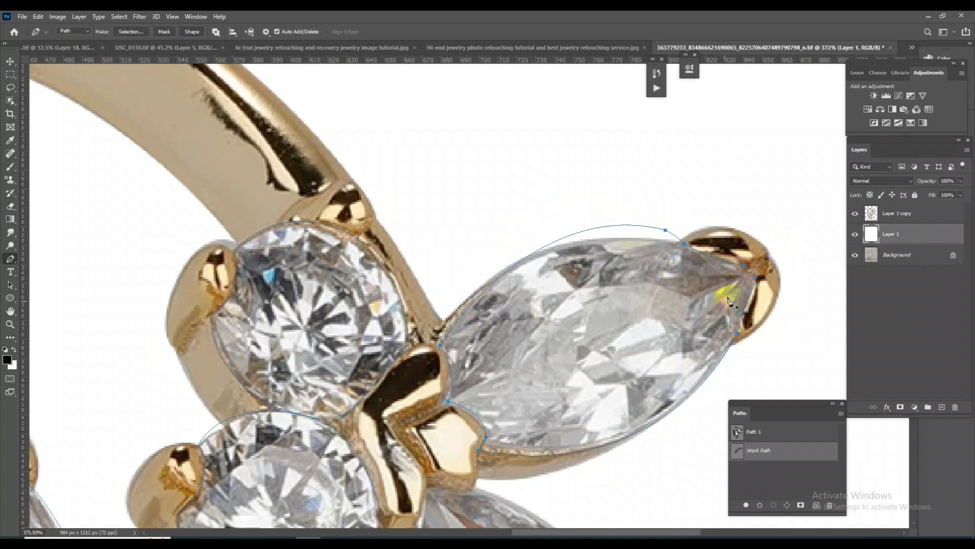
# - Trace the lower-right marquise stone around its tip and back beside the gold centre
pyautogui.scroll(-10, 730, 301)
pyautogui.scroll(4, 544, 246)
pyautogui.scroll(3, 544, 247)
pyautogui.scroll(3, 544, 246)
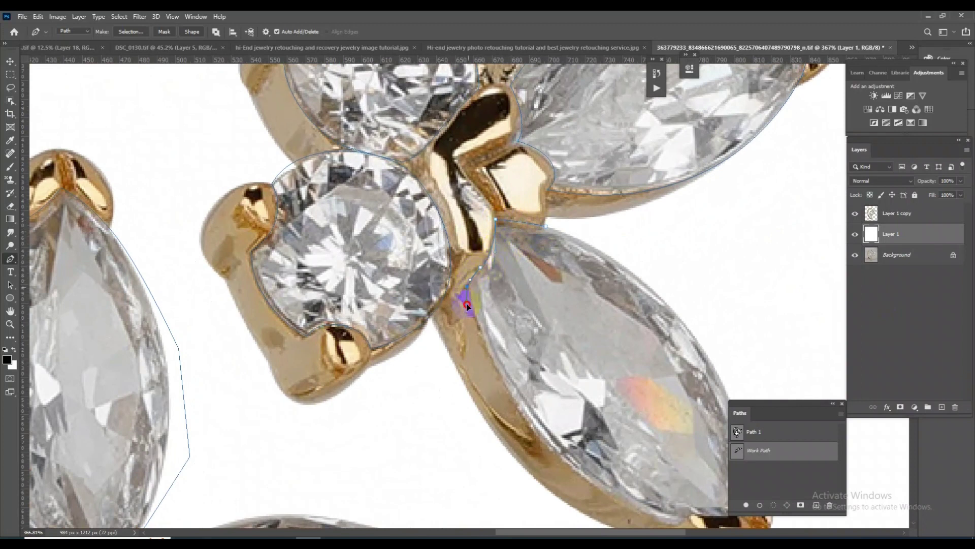
pyautogui.moveTo(467, 303); pyautogui.dragTo(309, 85)
pyautogui.moveTo(514, 306); pyautogui.dragTo(654, 321)
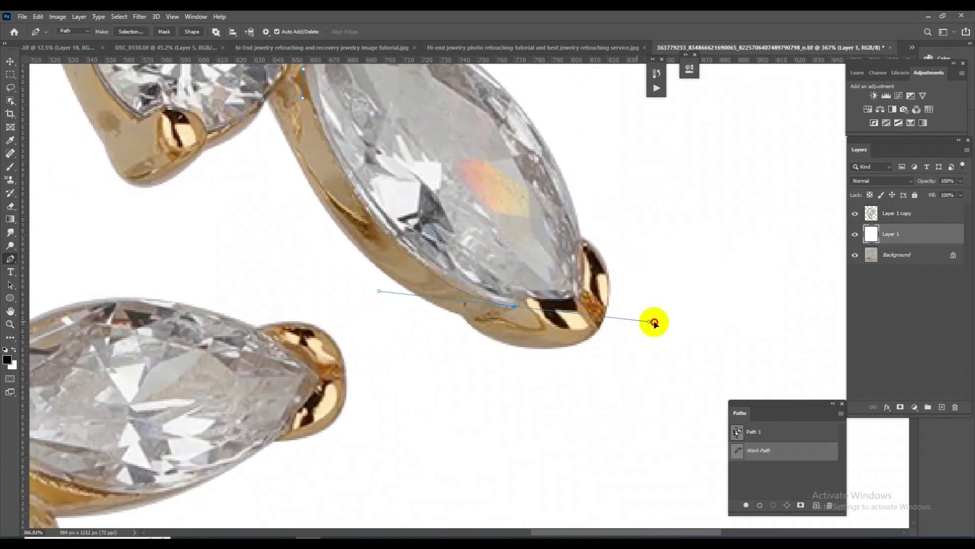
pyautogui.click(523, 290)
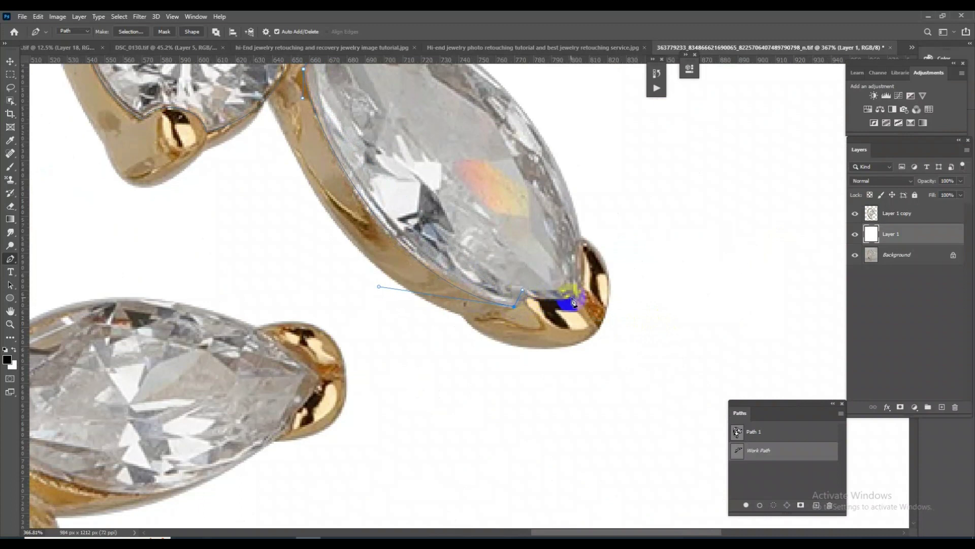
pyautogui.click(580, 300)
pyautogui.moveTo(580, 242); pyautogui.dragTo(588, 235)
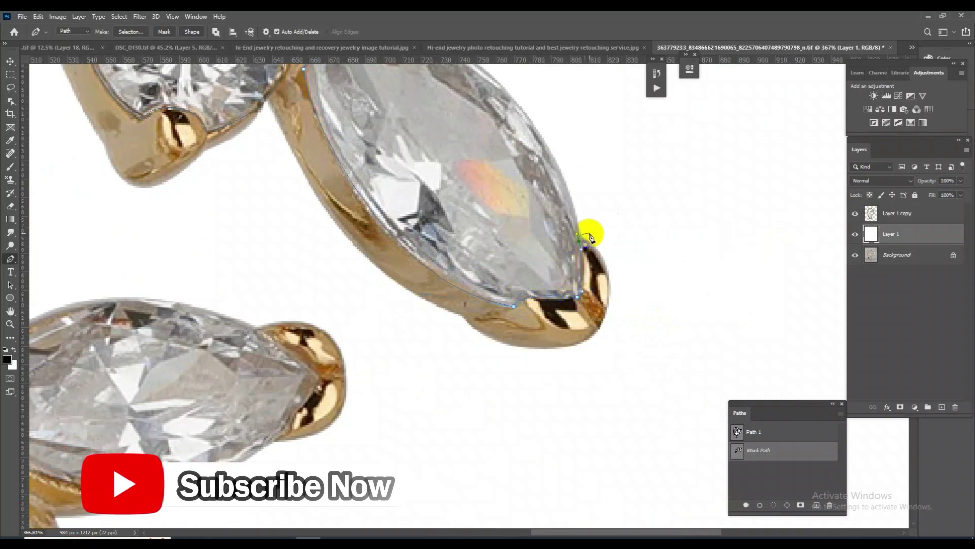
pyautogui.moveTo(539, 285); pyautogui.dragTo(522, 363)
pyautogui.scroll(5, 521, 364)
pyautogui.click(507, 338)
# - Close the previous stone's path, then trace around the lower round diamond up to the centre piece
pyautogui.click(339, 296)
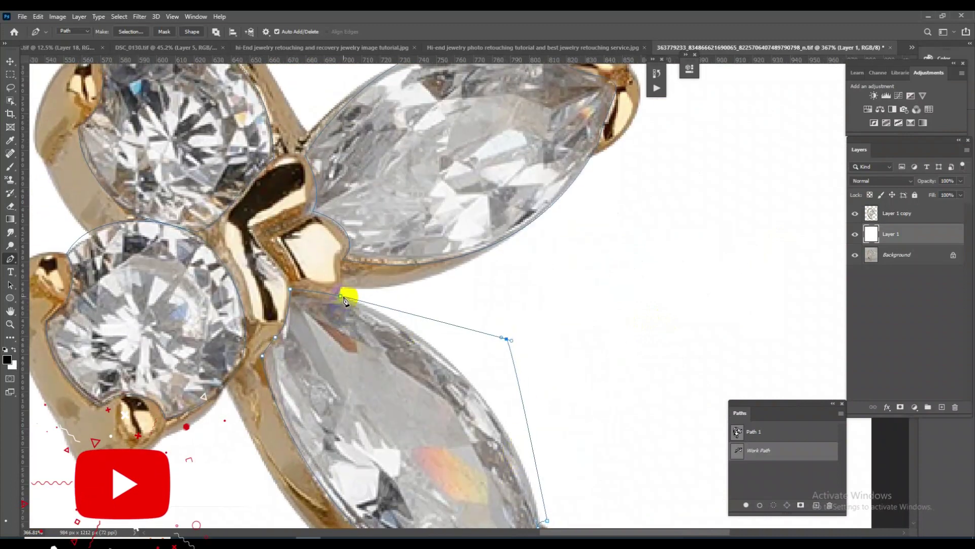
pyautogui.scroll(-5, 525, 347)
pyautogui.scroll(3, 499, 349)
pyautogui.scroll(2, 600, 294)
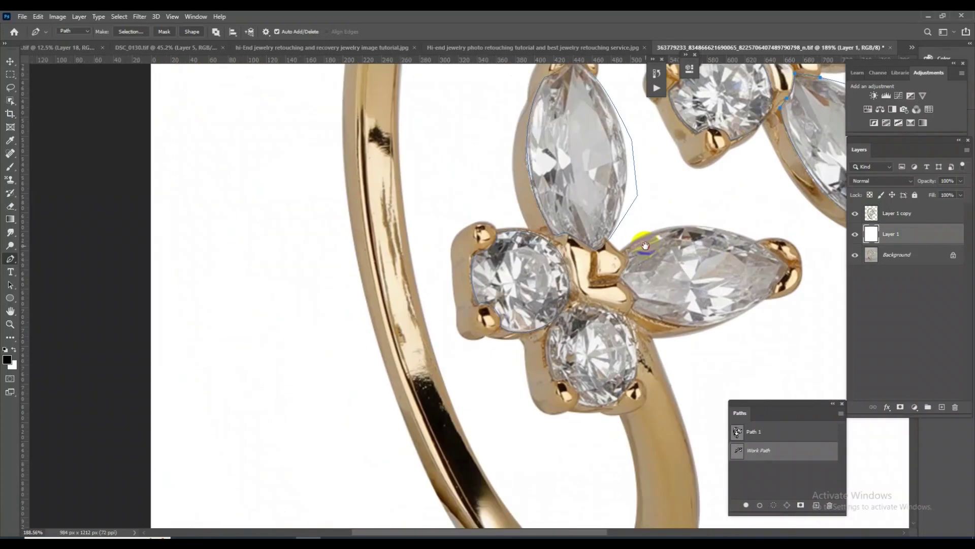
pyautogui.scroll(2, 597, 326)
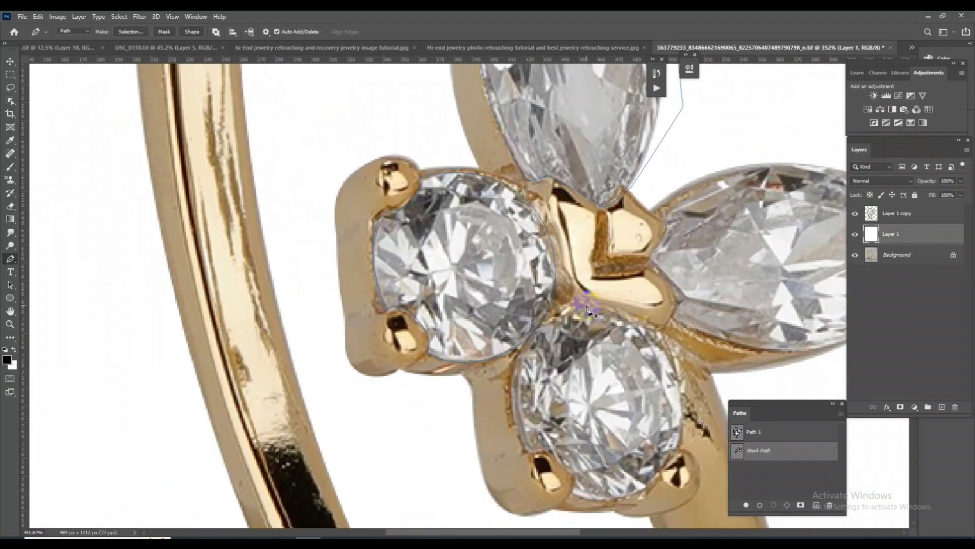
pyautogui.moveTo(528, 457); pyautogui.dragTo(540, 467)
pyautogui.moveTo(626, 515); pyautogui.dragTo(653, 498)
pyautogui.moveTo(694, 417); pyautogui.dragTo(700, 367)
# - Trace the lower butterfly's right marquise stone from its base to the tip and back along its left edge
pyautogui.moveTo(651, 260); pyautogui.dragTo(674, 280)
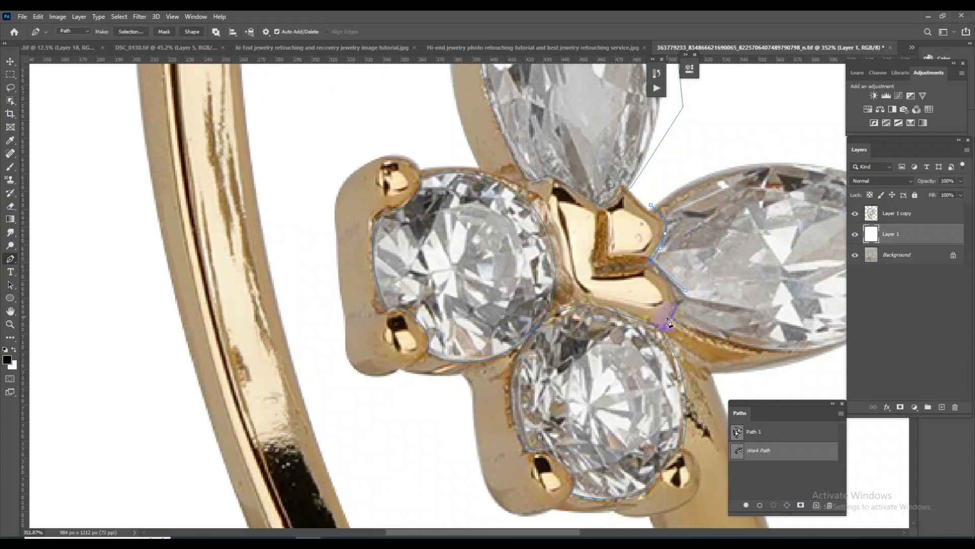
pyautogui.moveTo(681, 340)
pyautogui.mouseDown()
pyautogui.moveTo(711, 346)
pyautogui.moveTo(518, 342)
pyautogui.mouseUp()
pyautogui.moveTo(667, 303)
pyautogui.mouseDown()
pyautogui.moveTo(703, 285)
pyautogui.moveTo(758, 211)
pyautogui.mouseUp()
pyautogui.moveTo(692, 272); pyautogui.dragTo(706, 258)
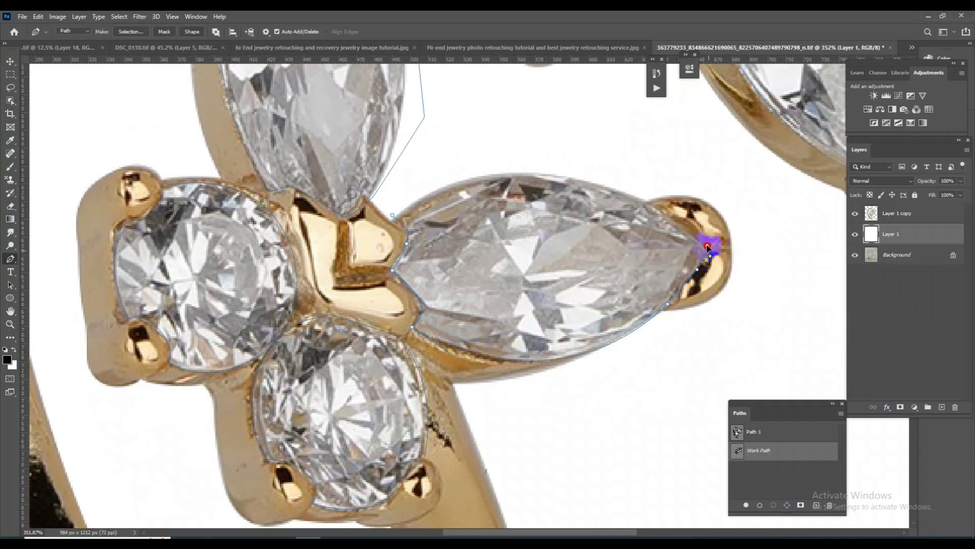
pyautogui.moveTo(635, 191); pyautogui.dragTo(591, 161)
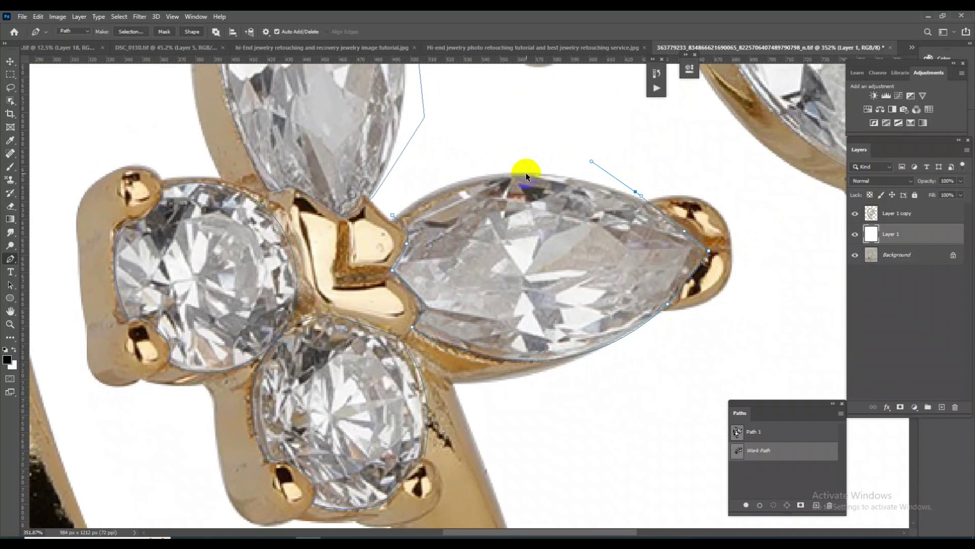
pyautogui.click(402, 223)
pyautogui.moveTo(399, 225); pyautogui.dragTo(320, 279)
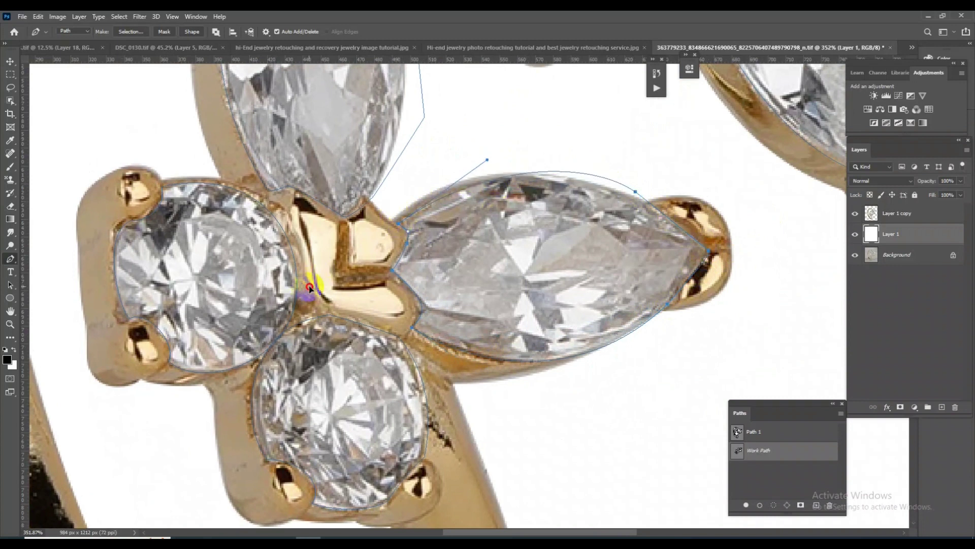
pyautogui.hotkey('ctrl', '0')
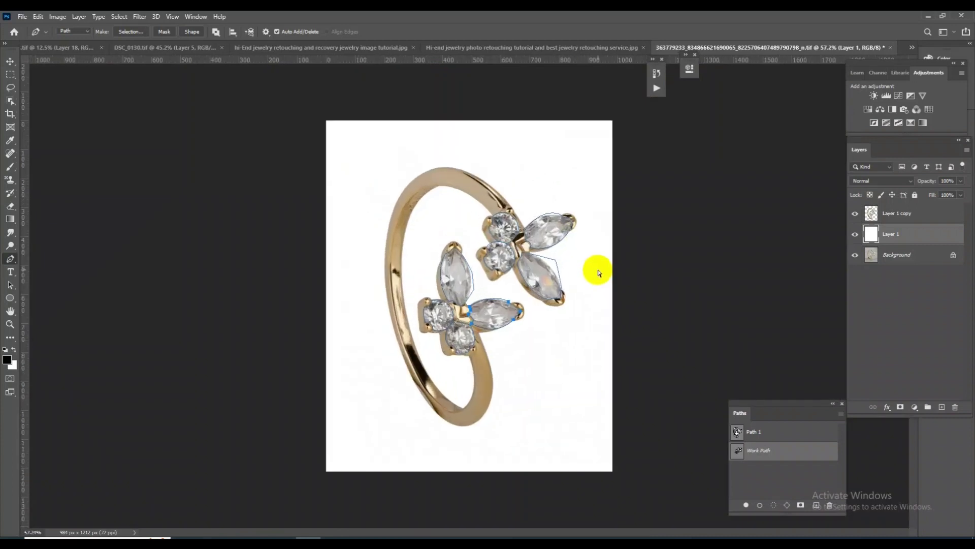
# - Turn the traced stone path into a selection feathered by 0.1 px
pyautogui.hotkey('ctrl', 'Return')
pyautogui.hotkey('shift', 'F6')
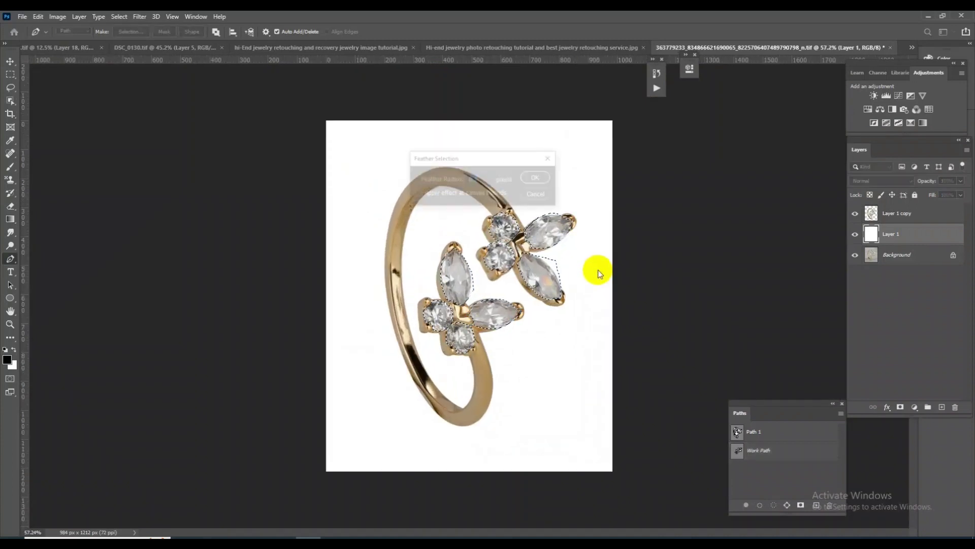
pyautogui.press('Return')
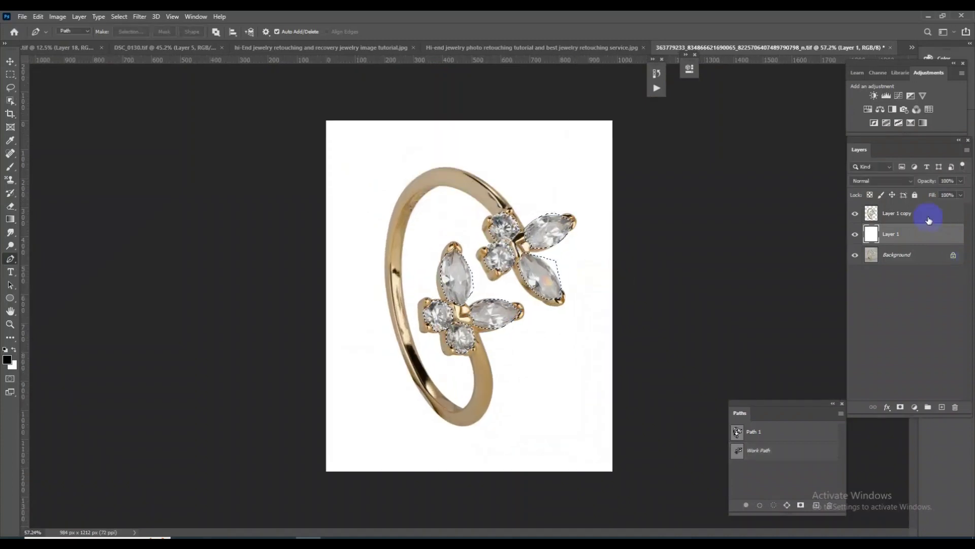
# - Copy the selected stones from Layer 1 copy onto a new Layer 2 and reselect them
pyautogui.click(925, 213)
pyautogui.hotkey('ctrl', 'j')
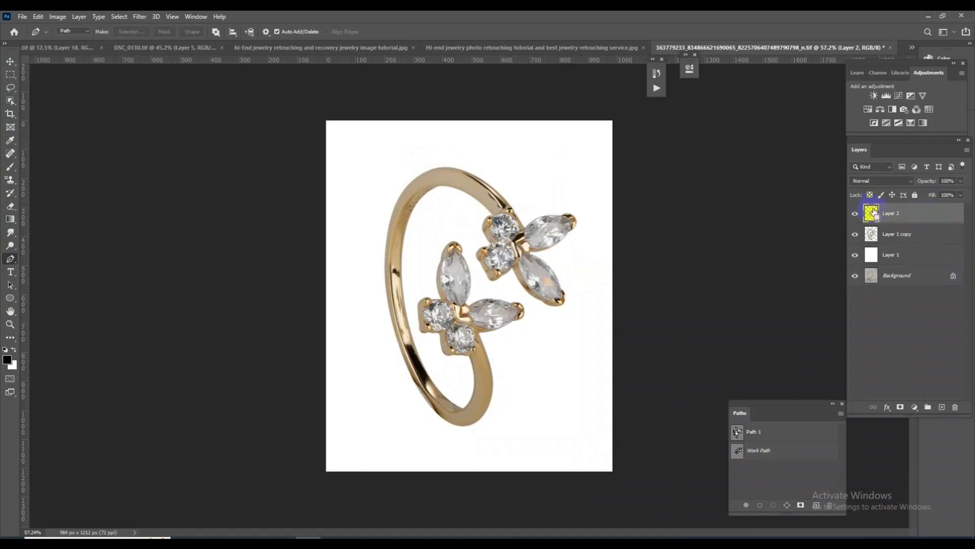
pyautogui.keyDown('ctrl'); pyautogui.click(872, 214); pyautogui.keyUp('ctrl')
pyautogui.scroll(2, 513, 364)
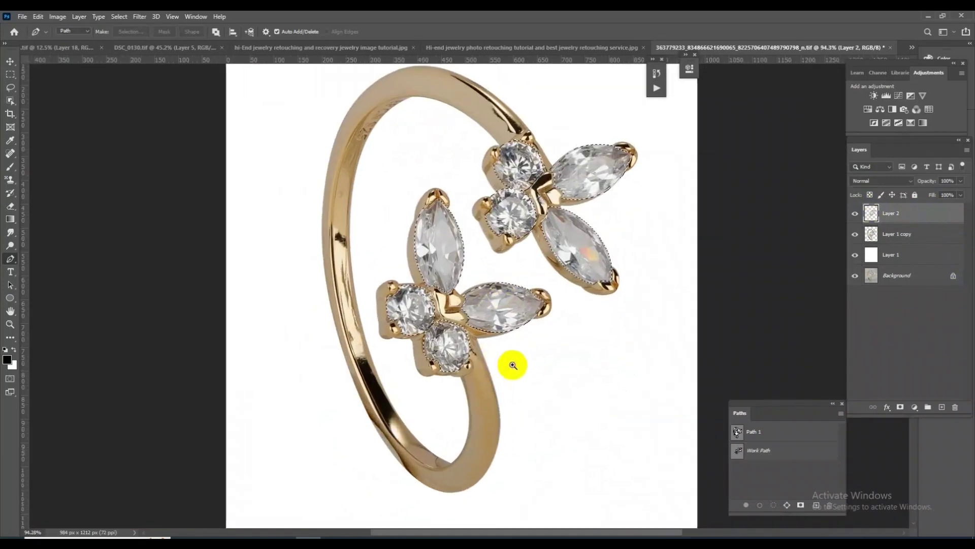
pyautogui.scroll(2, 513, 364)
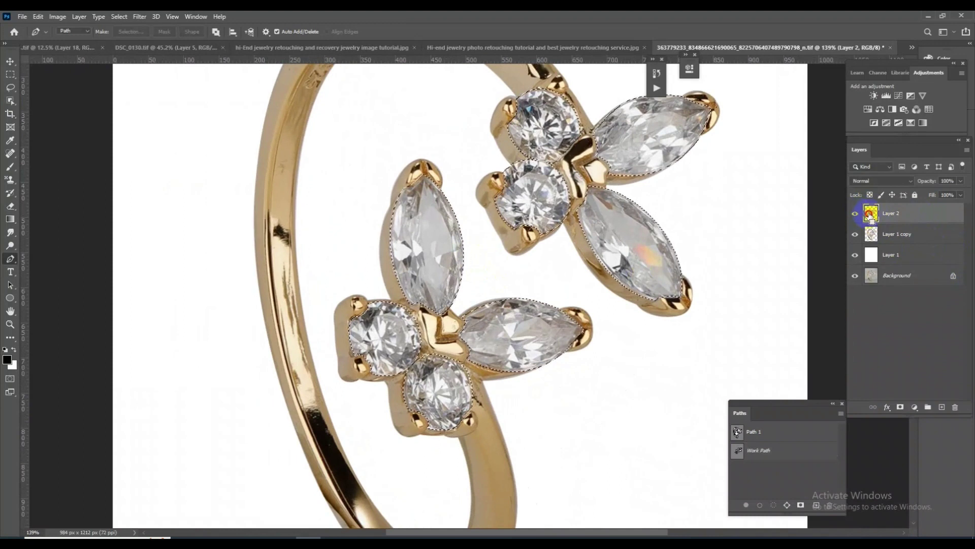
# - Try a Vibrance -73 adjustment on the stones, then delete the Vibrance 1 adjustment layer
pyautogui.click(923, 95)
pyautogui.moveTo(598, 103)
pyautogui.mouseDown()
pyautogui.moveTo(560, 109)
pyautogui.moveTo(577, 130)
pyautogui.mouseUp()
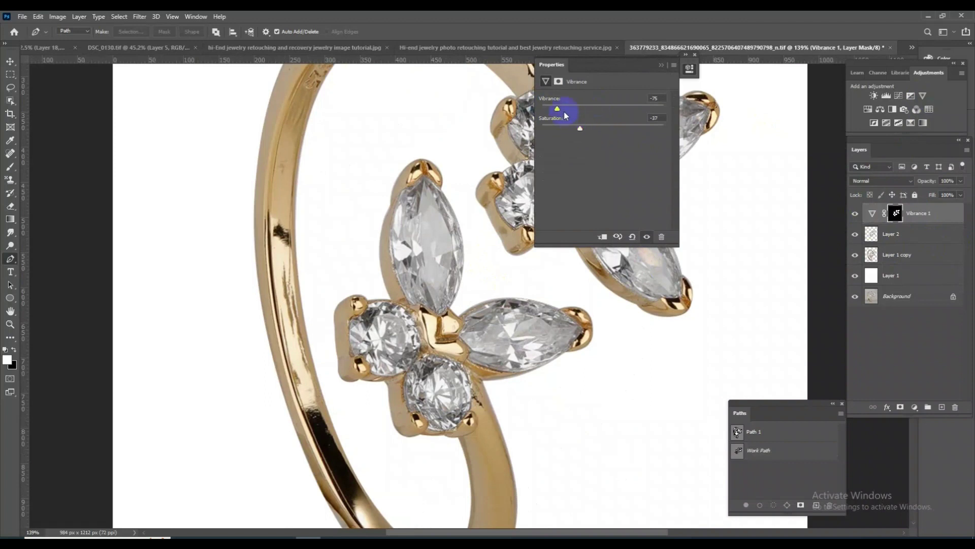
pyautogui.click(660, 65)
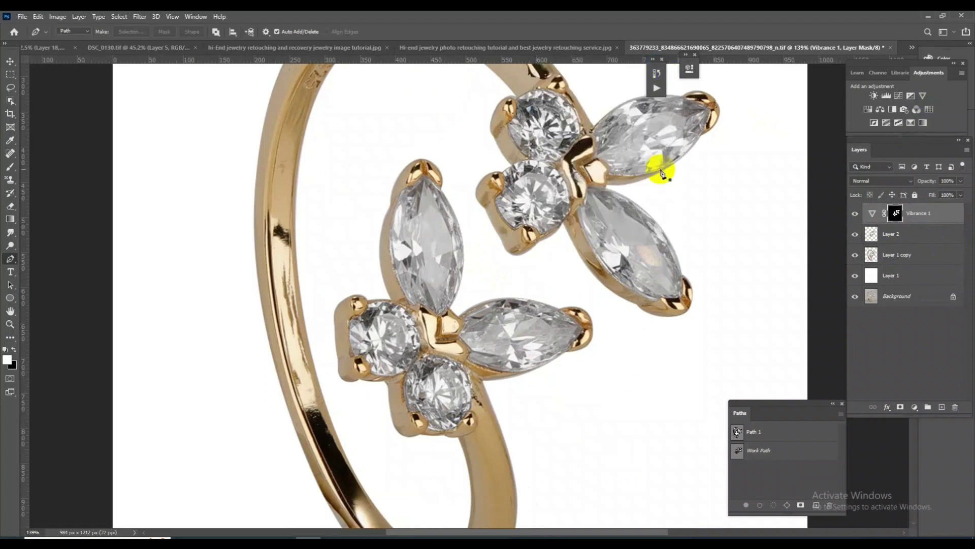
pyautogui.scroll(-3, 660, 166)
pyautogui.scroll(2, 548, 308)
pyautogui.press('Delete')
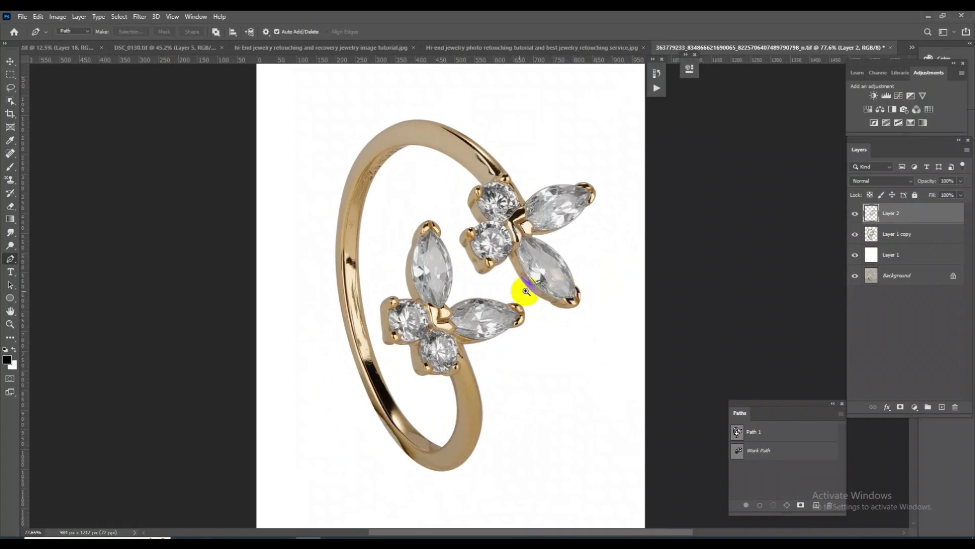
pyautogui.scroll(3, 508, 292)
pyautogui.click(547, 323)
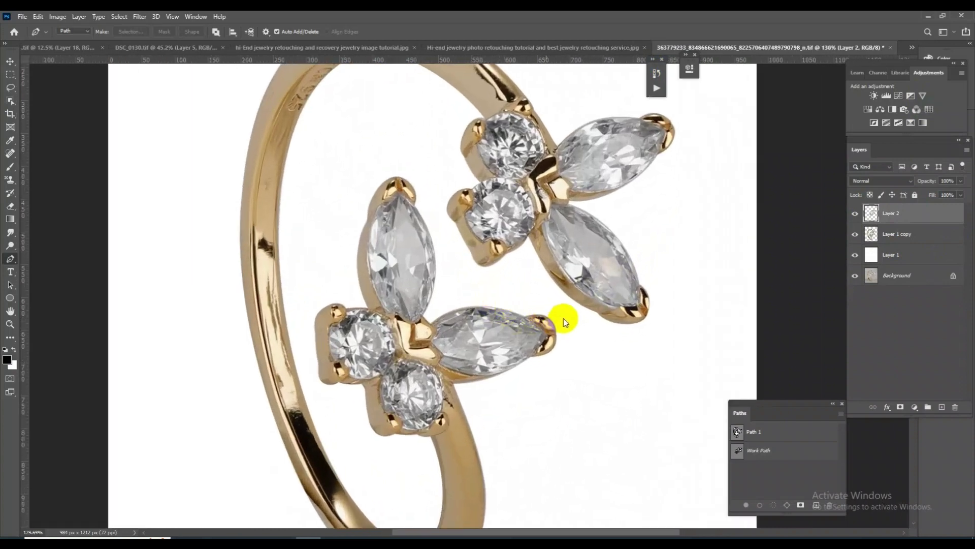
# - Apply a Camera Raw pass with noise reduction 30, Texture +100, Clarity +11 and Blacks +71
pyautogui.hotkey('ctrl', 'shift', 'a')
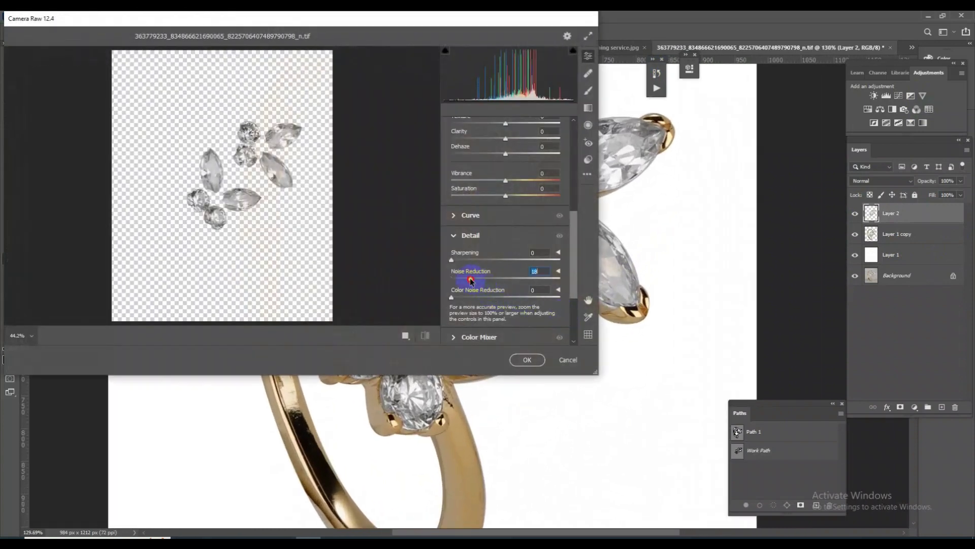
pyautogui.moveTo(478, 263); pyautogui.dragTo(461, 263)
pyautogui.click(484, 279)
pyautogui.scroll(2, 475, 232)
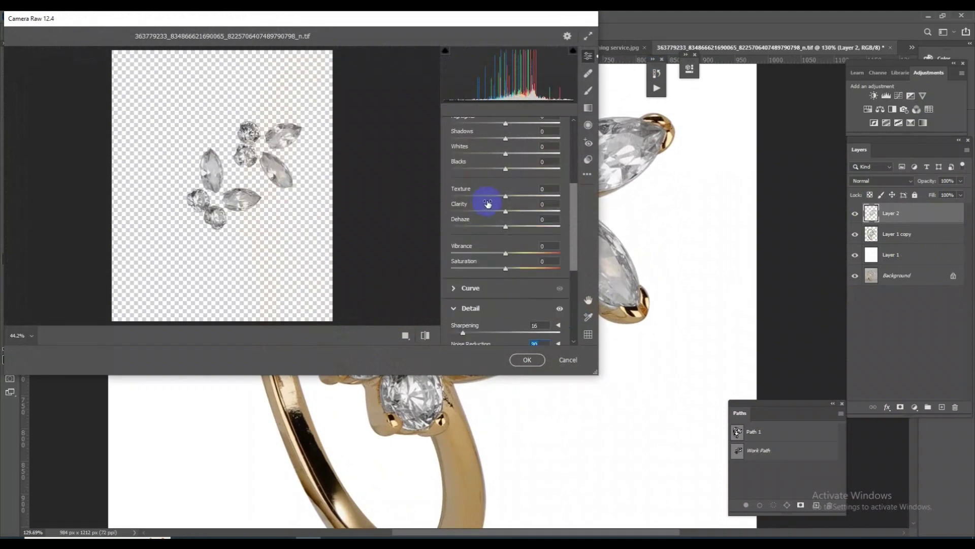
pyautogui.scroll(1, 489, 203)
pyautogui.moveTo(506, 219); pyautogui.dragTo(580, 220)
pyautogui.moveTo(506, 236); pyautogui.dragTo(511, 237)
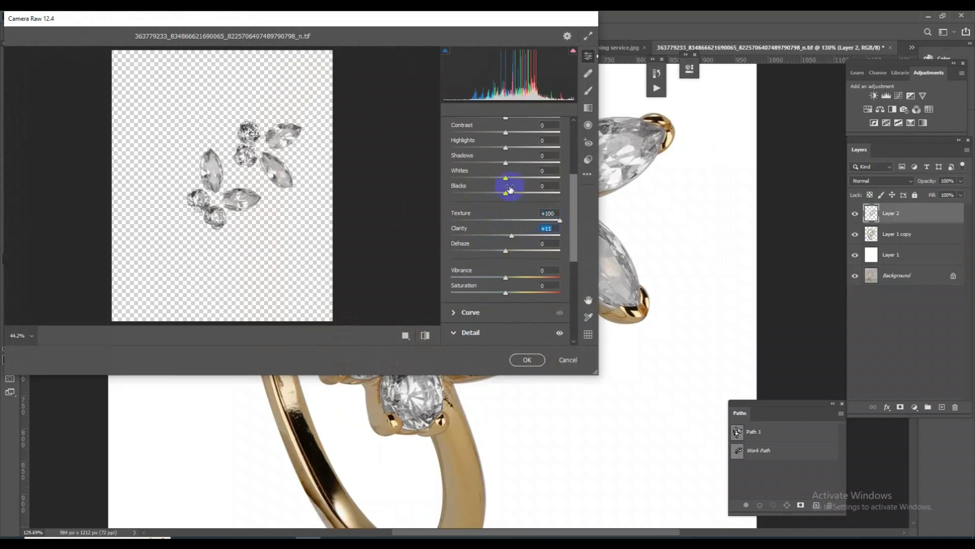
pyautogui.moveTo(505, 193); pyautogui.dragTo(544, 193)
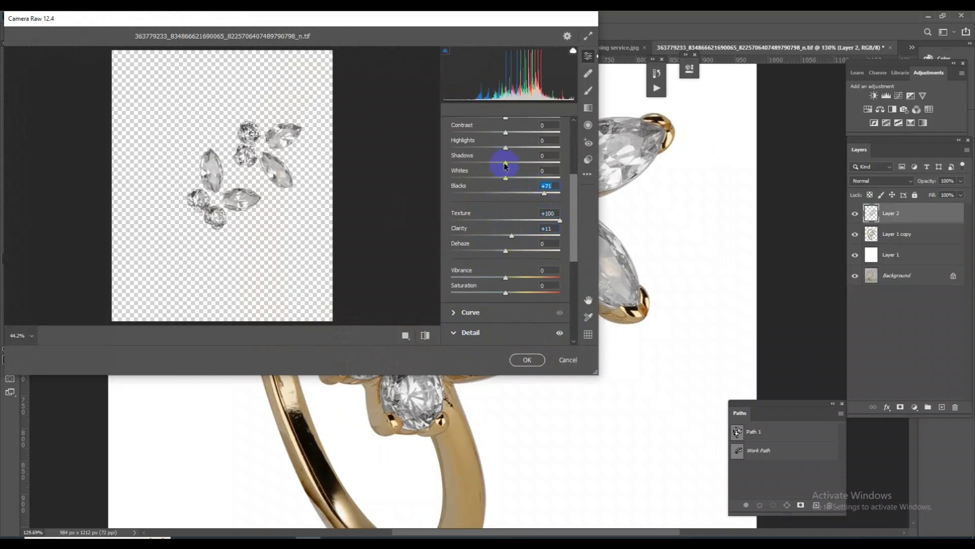
pyautogui.moveTo(505, 165); pyautogui.dragTo(542, 185)
pyautogui.scroll(1, 521, 207)
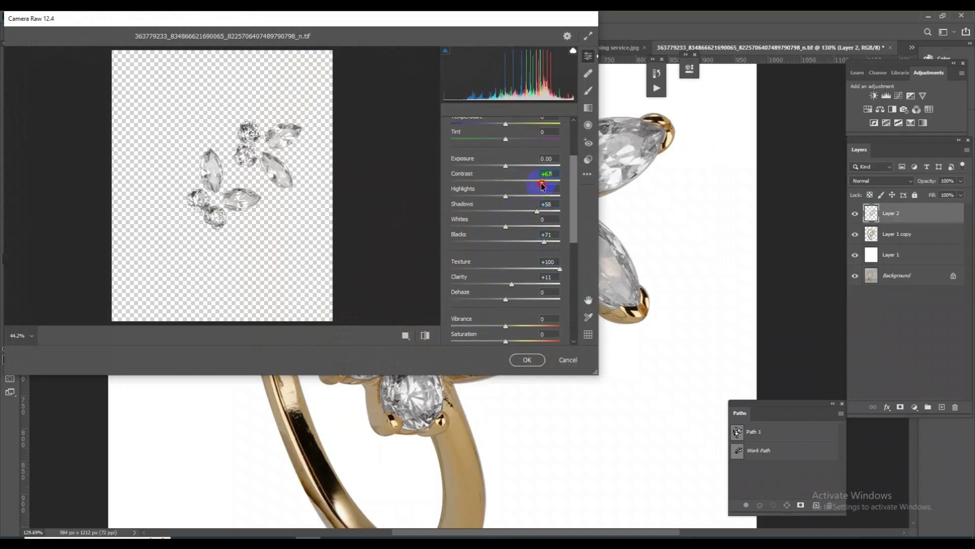
pyautogui.click(528, 359)
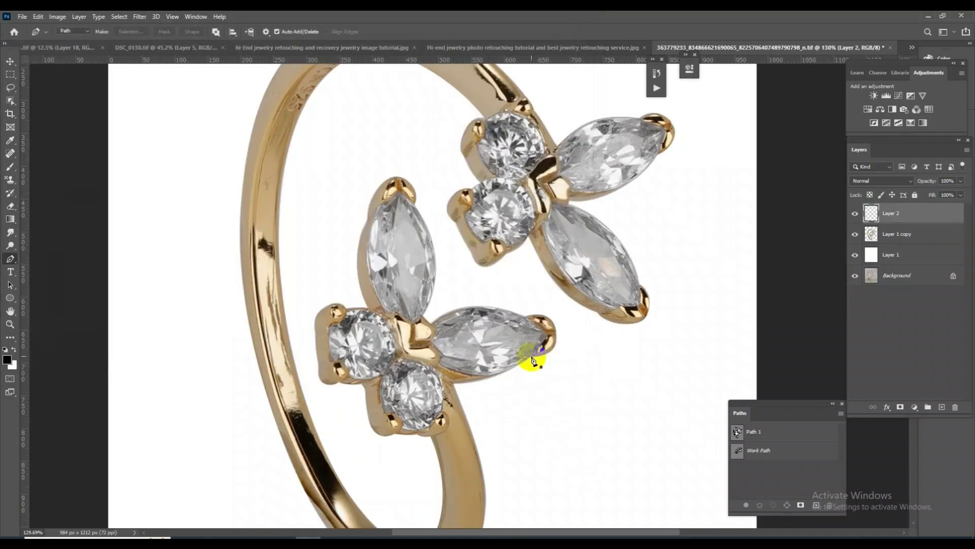
# - Apply a second Camera Raw pass with Blacks +52 and Contrast about +33
pyautogui.scroll(-3, 587, 279)
pyautogui.scroll(2, 546, 212)
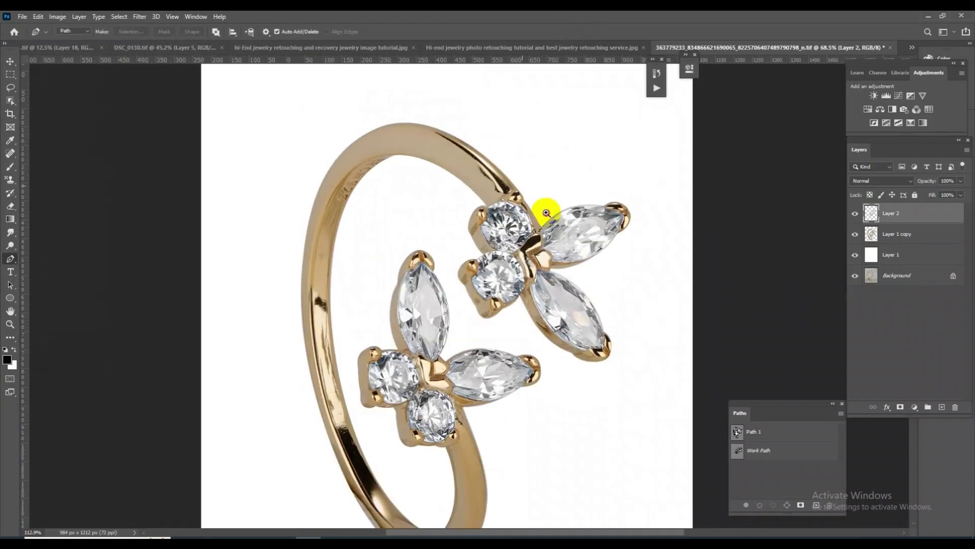
pyautogui.scroll(1, 546, 212)
pyautogui.scroll(2, 505, 337)
pyautogui.scroll(-1, 545, 403)
pyautogui.scroll(-2, 547, 394)
pyautogui.scroll(2, 558, 359)
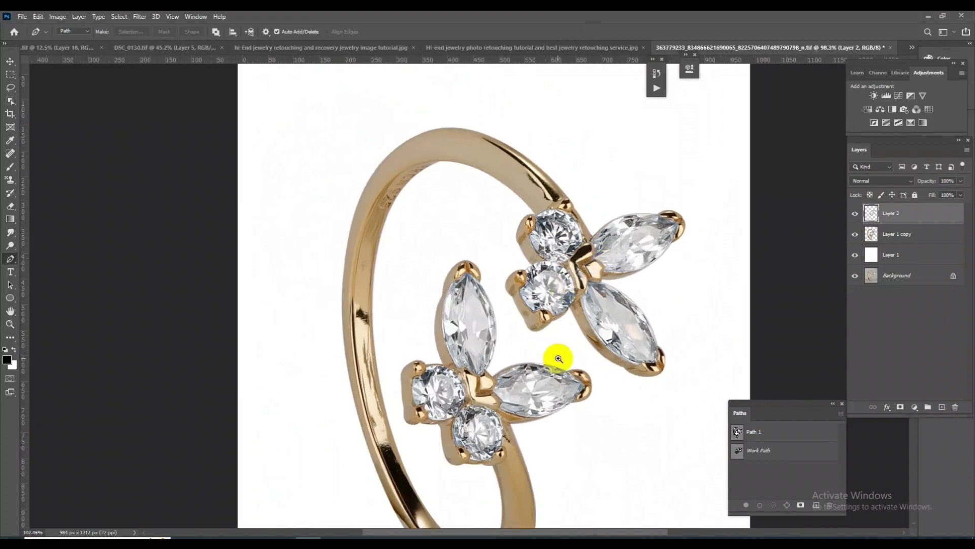
pyautogui.hotkey('ctrl', 'shift', 'a')
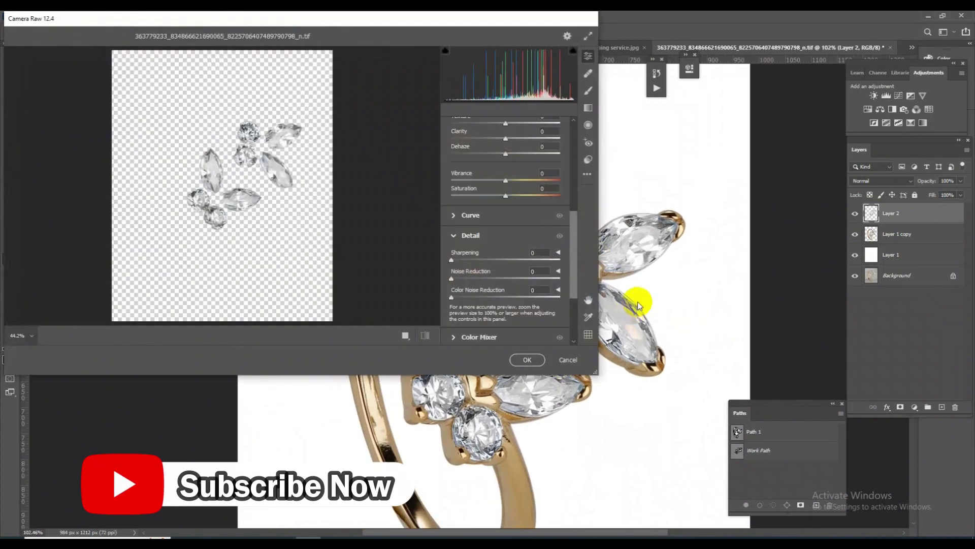
pyautogui.scroll(1, 485, 270)
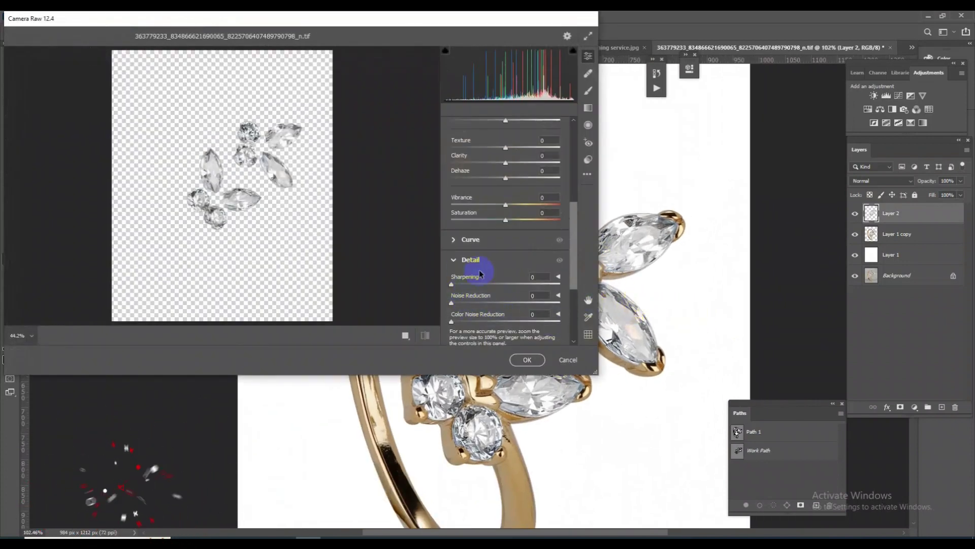
pyautogui.scroll(2, 500, 214)
pyautogui.moveTo(506, 170); pyautogui.dragTo(549, 164)
pyautogui.scroll(1, 529, 174)
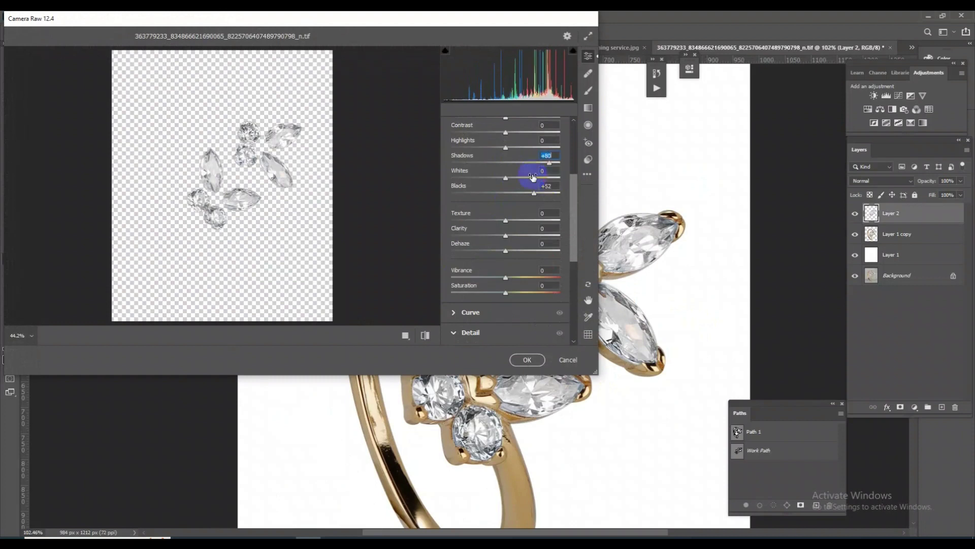
pyautogui.scroll(1, 532, 176)
pyautogui.moveTo(505, 157); pyautogui.dragTo(522, 175)
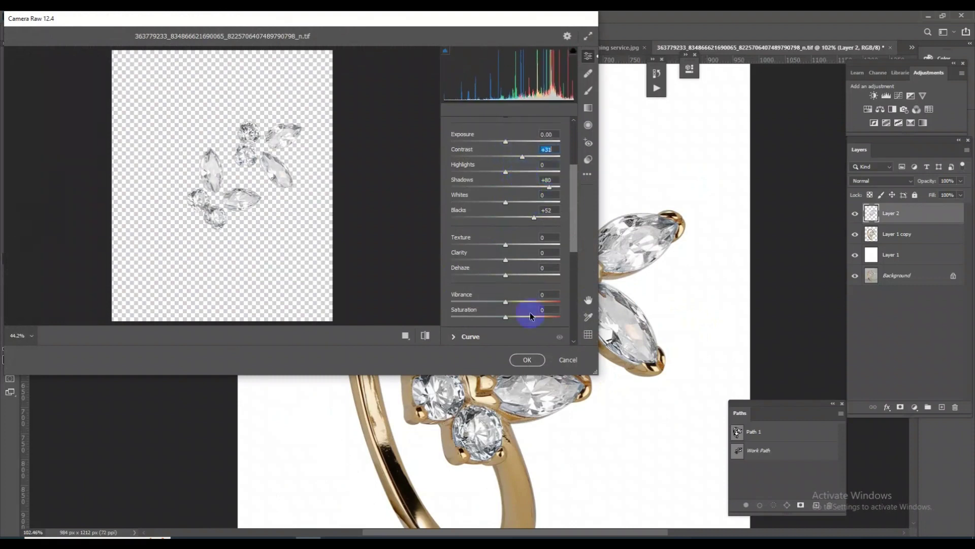
pyautogui.click(529, 359)
pyautogui.scroll(-3, 631, 265)
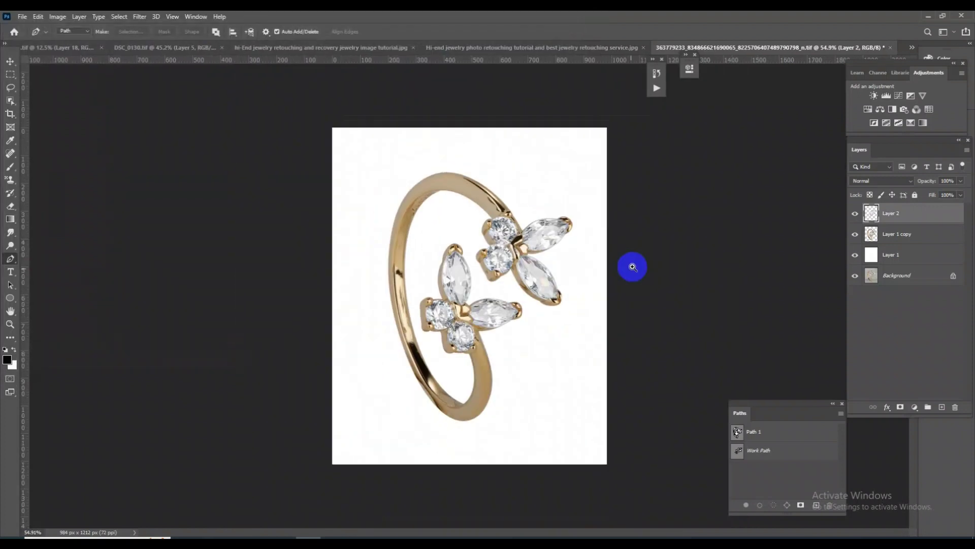
pyautogui.scroll(4, 492, 334)
pyautogui.scroll(5, 534, 282)
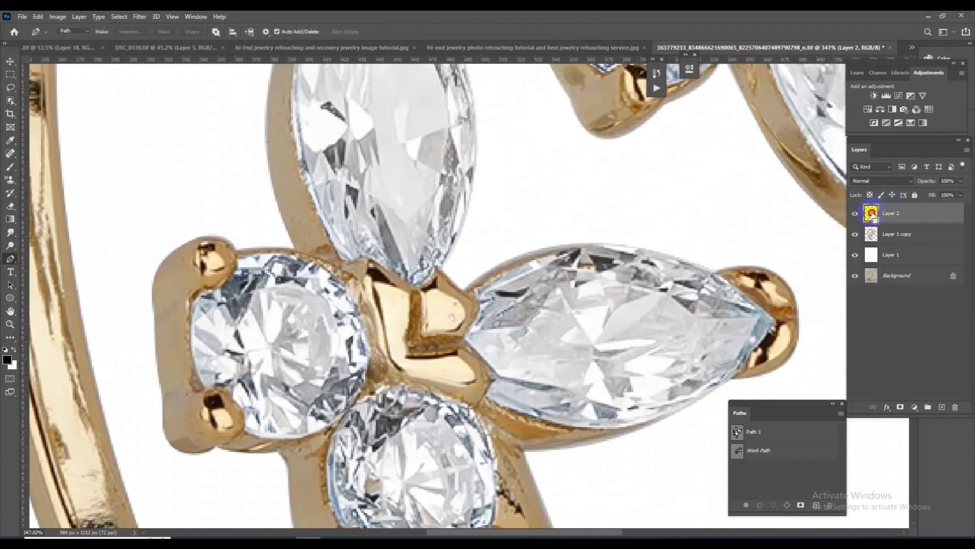
pyautogui.click(886, 95)
pyautogui.moveTo(558, 172); pyautogui.dragTo(563, 173)
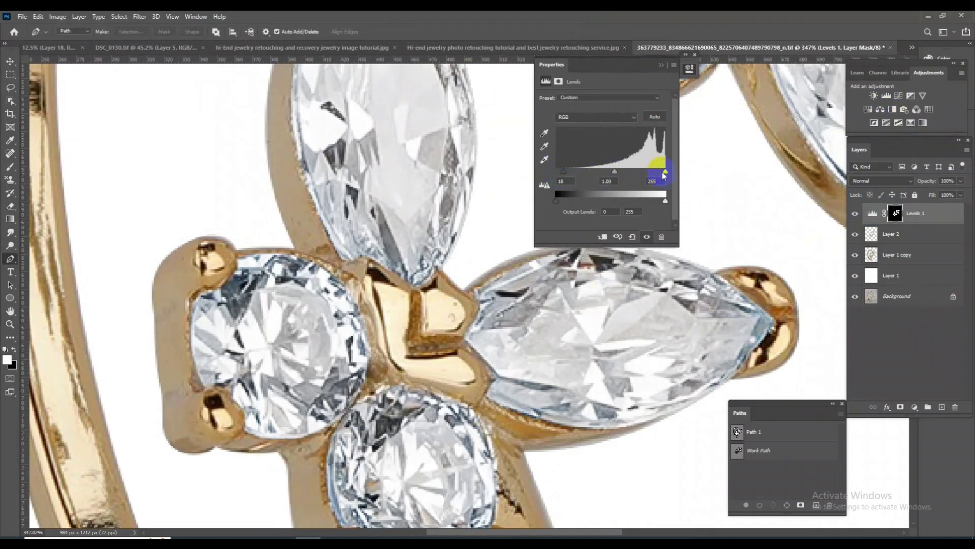
pyautogui.moveTo(665, 171); pyautogui.dragTo(662, 172)
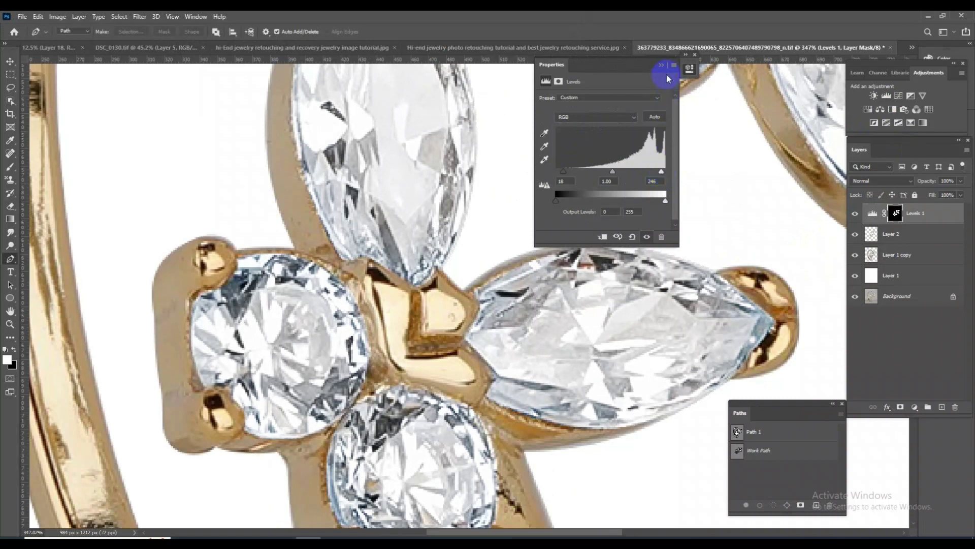
pyautogui.click(662, 66)
pyautogui.scroll(-5, 653, 305)
pyautogui.scroll(2, 668, 261)
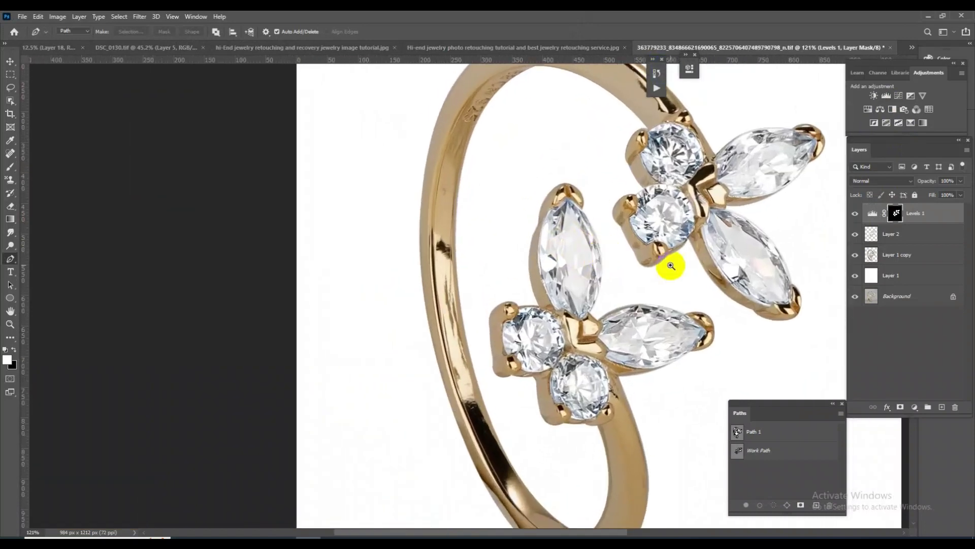
pyautogui.click(899, 406)
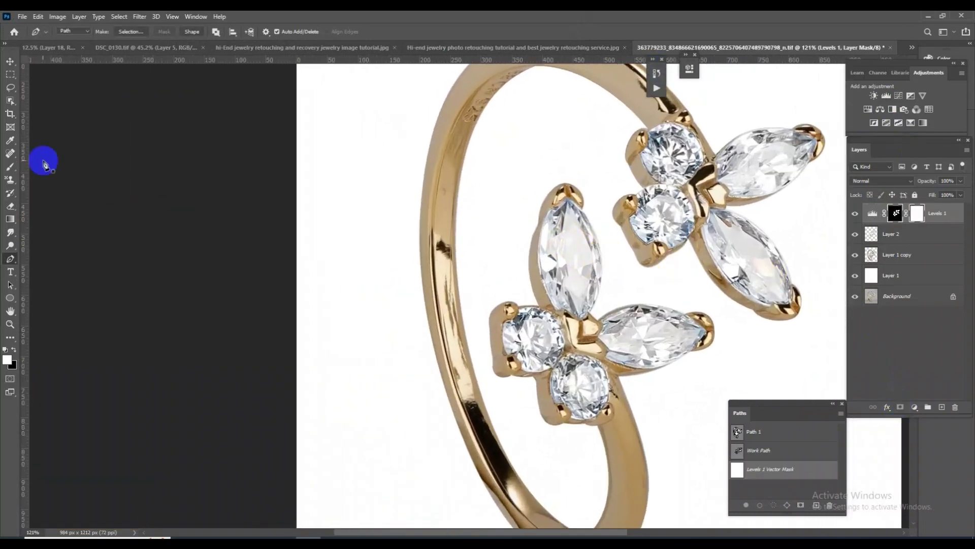
pyautogui.click(10, 167)
pyautogui.click(56, 156)
pyautogui.moveTo(555, 257); pyautogui.dragTo(539, 257)
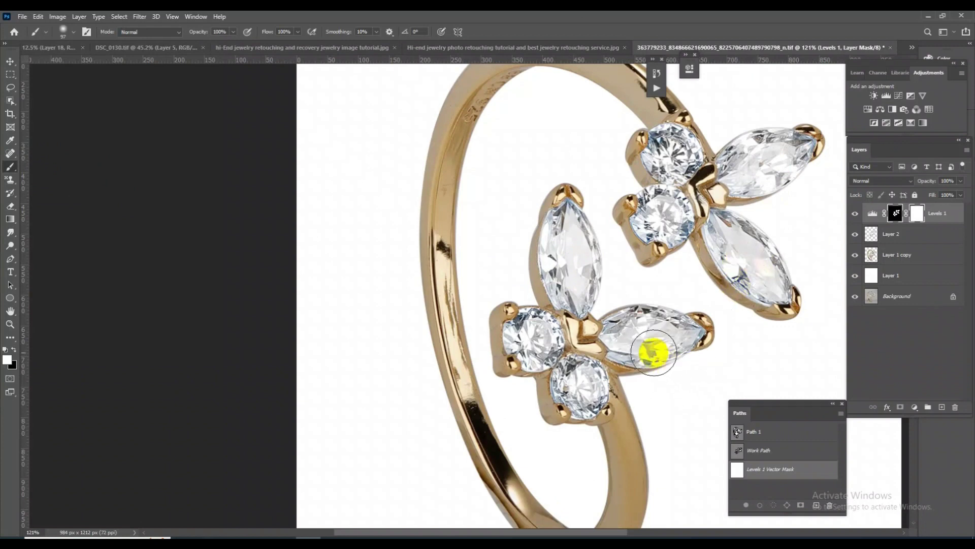
pyautogui.moveTo(620, 366)
pyautogui.mouseDown()
pyautogui.moveTo(629, 364)
pyautogui.moveTo(583, 338)
pyautogui.moveTo(577, 246)
pyautogui.moveTo(570, 272)
pyautogui.mouseUp()
pyautogui.click(721, 173)
pyautogui.moveTo(722, 173)
pyautogui.mouseDown()
pyautogui.moveTo(779, 157)
pyautogui.moveTo(733, 271)
pyautogui.mouseUp()
pyautogui.click(583, 383)
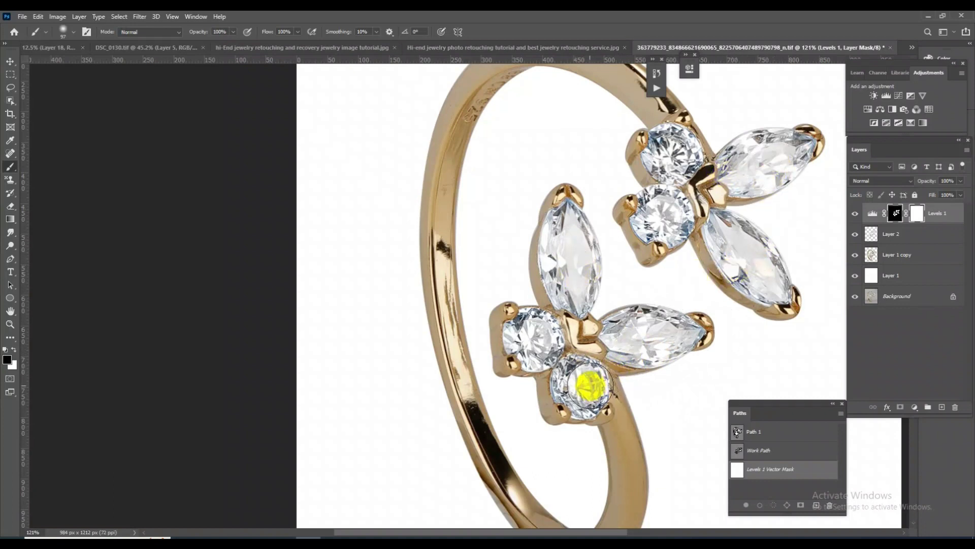
pyautogui.click(674, 356)
pyautogui.scroll(-5, 544, 175)
pyautogui.scroll(8, 524, 294)
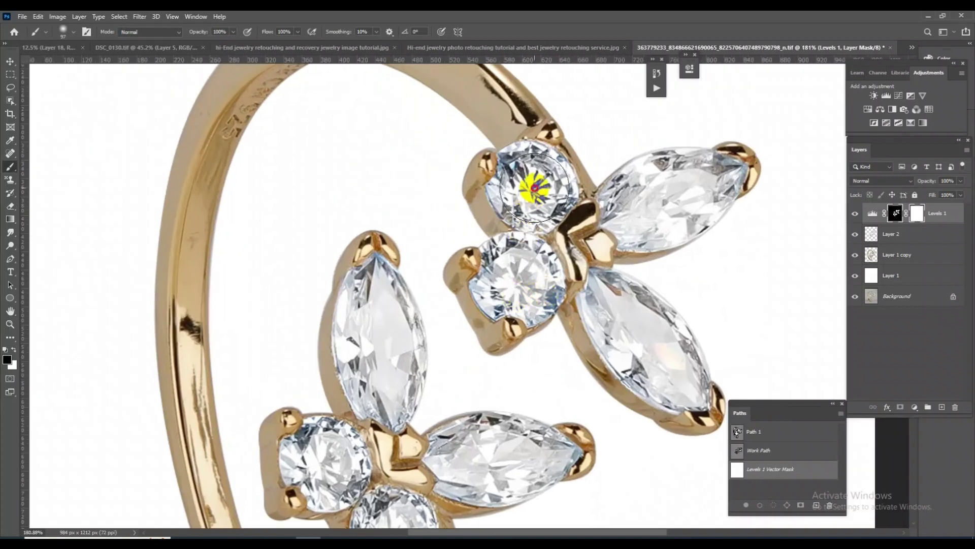
pyautogui.scroll(-5, 533, 175)
pyautogui.press('Delete')
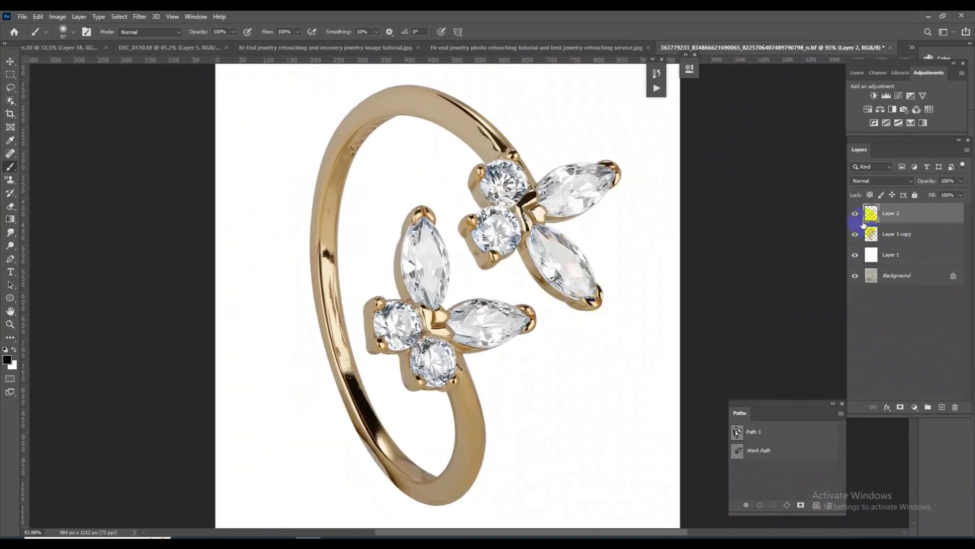
pyautogui.click(856, 214)
pyautogui.click(856, 214)
pyautogui.scroll(3, 464, 276)
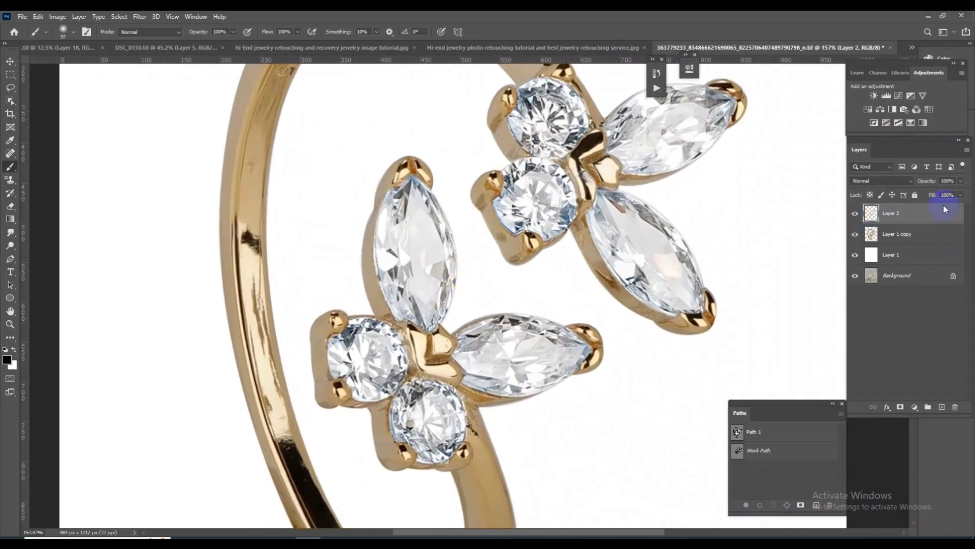
pyautogui.click(856, 214)
pyautogui.click(856, 214)
pyautogui.click(856, 213)
pyautogui.click(856, 214)
pyautogui.click(856, 214)
pyautogui.click(856, 214)
pyautogui.click(856, 214)
pyautogui.click(856, 214)
pyautogui.scroll(-5, 531, 260)
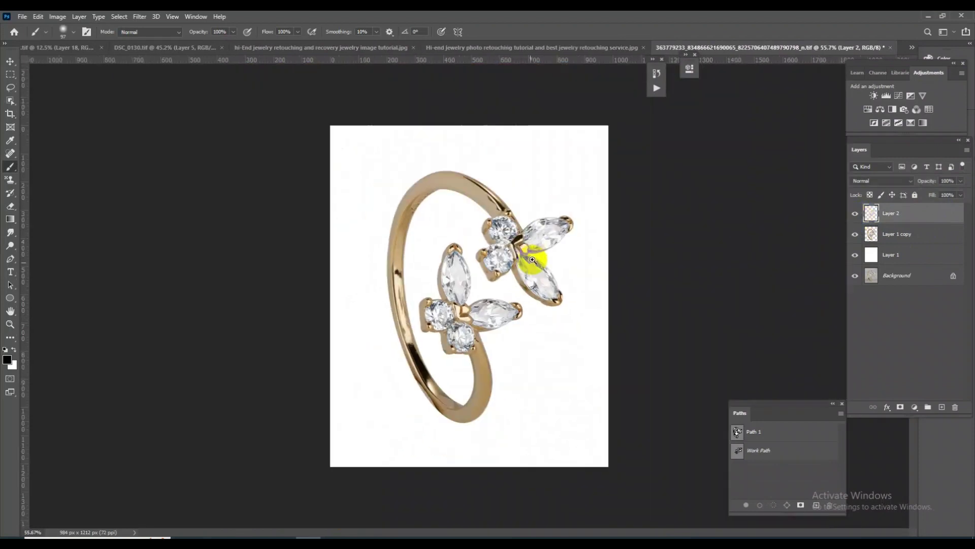
pyautogui.scroll(3, 508, 338)
pyautogui.scroll(1, 452, 349)
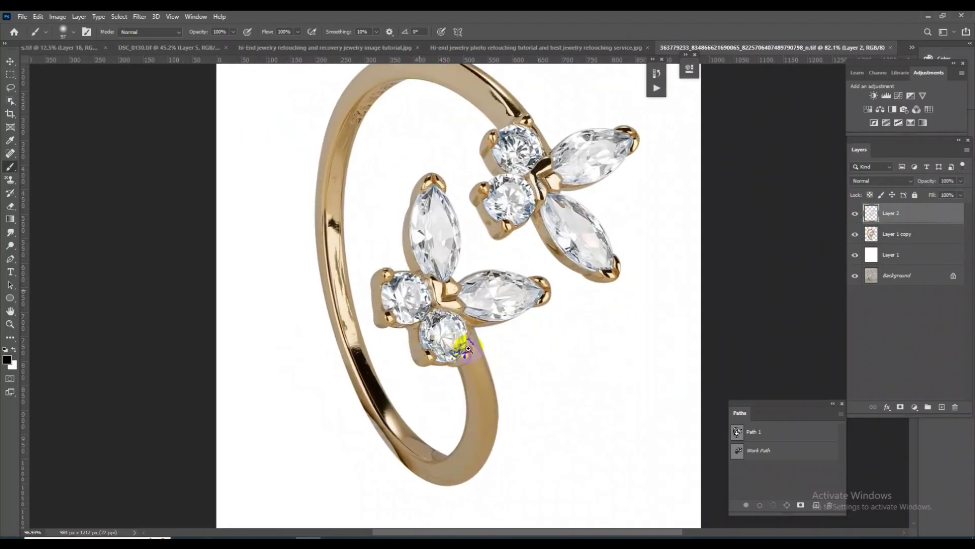
pyautogui.scroll(1, 468, 349)
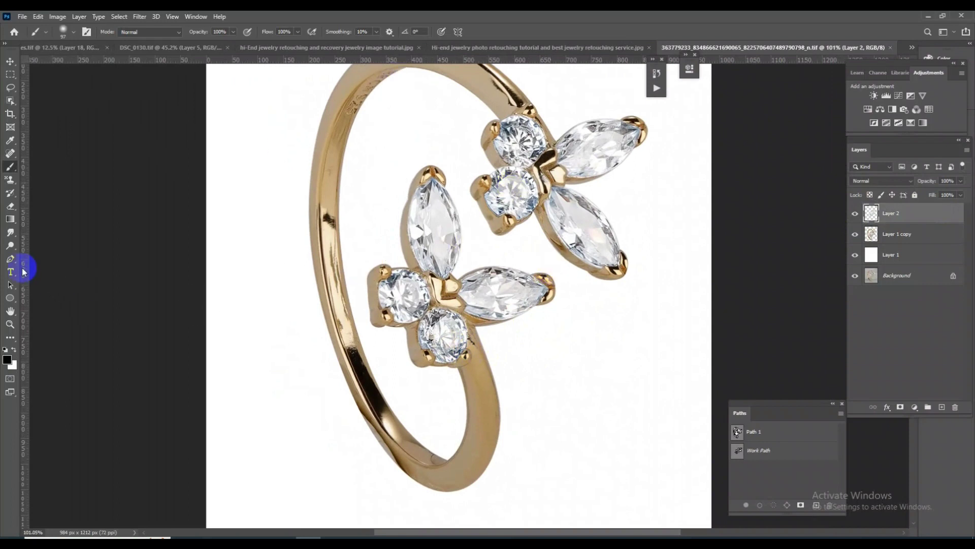
pyautogui.click(11, 260)
# - Place Pen anchors along the left band's inner edge, from the lower bend up toward the top
pyautogui.scroll(3, 320, 213)
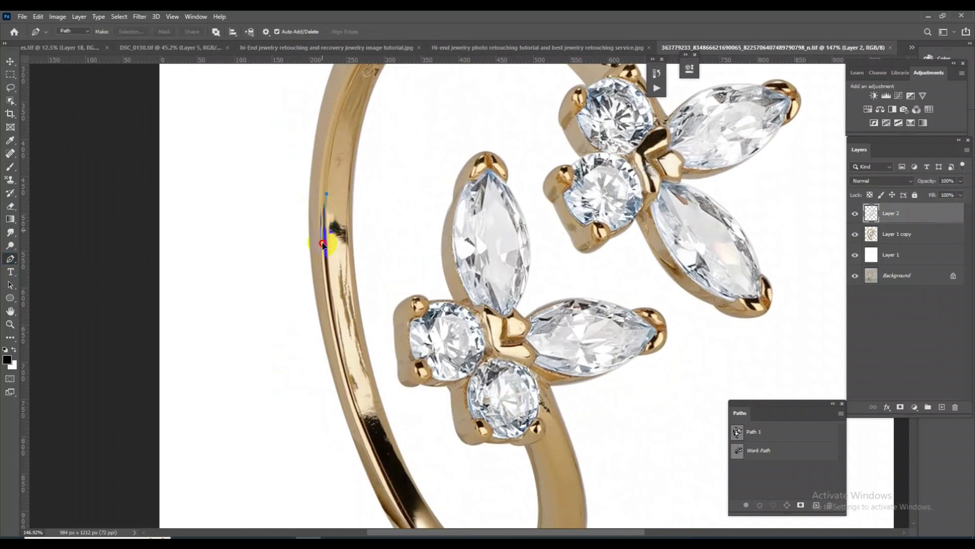
pyautogui.scroll(-3, 348, 290)
pyautogui.click(368, 341)
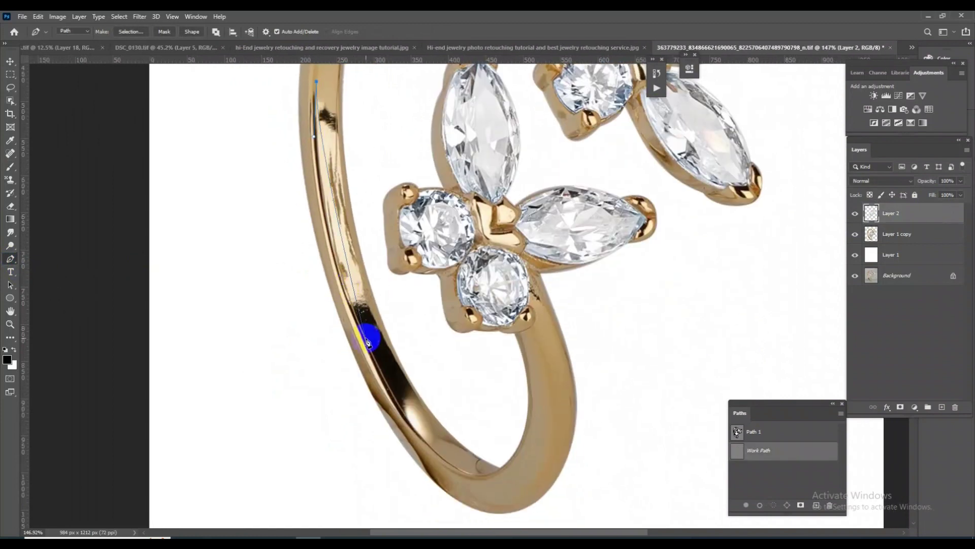
pyautogui.moveTo(361, 338); pyautogui.dragTo(401, 419)
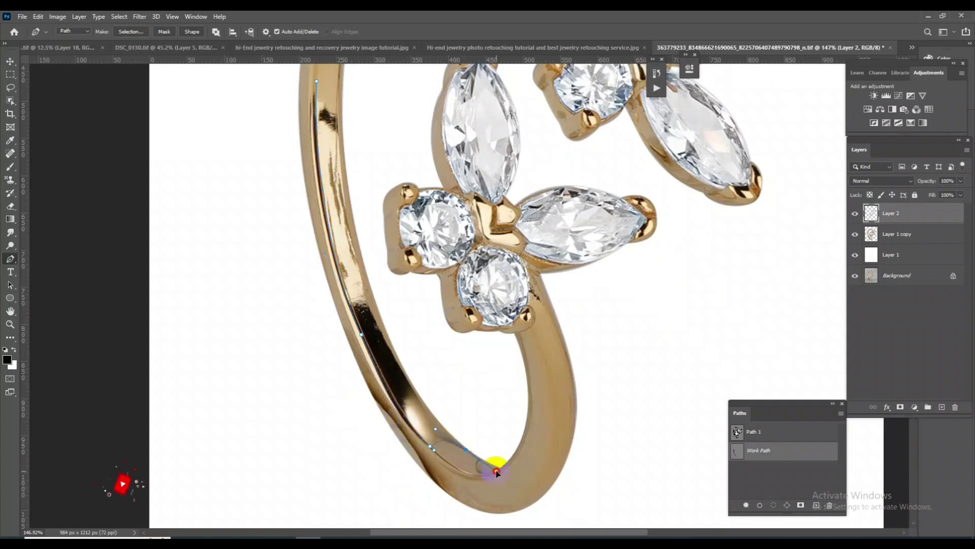
pyautogui.moveTo(496, 472); pyautogui.dragTo(454, 439)
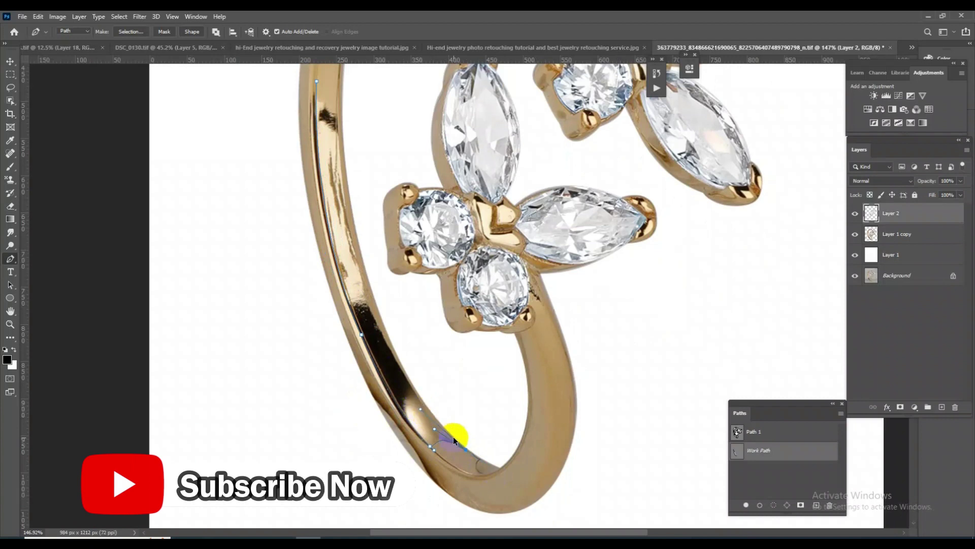
pyautogui.click(482, 458)
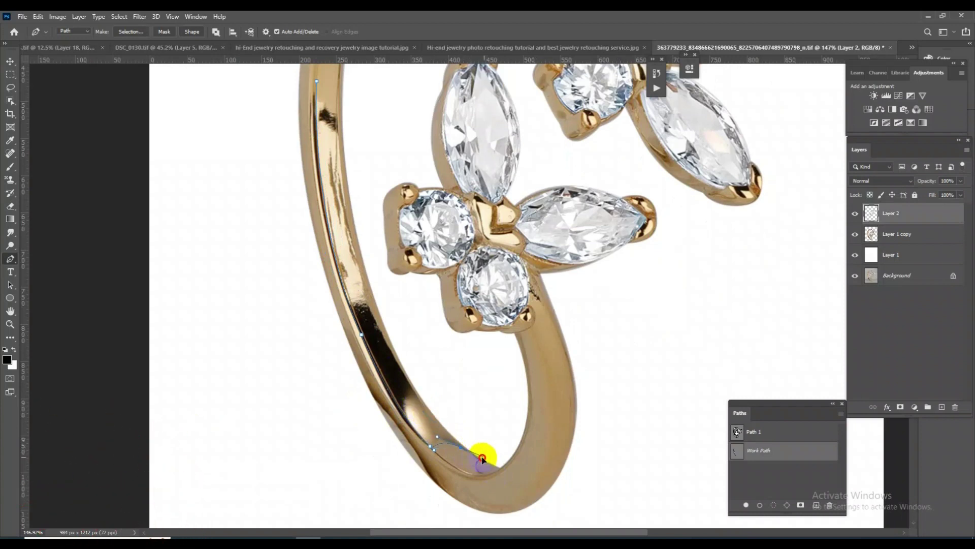
pyautogui.click(397, 393)
pyautogui.moveTo(354, 229); pyautogui.dragTo(353, 210)
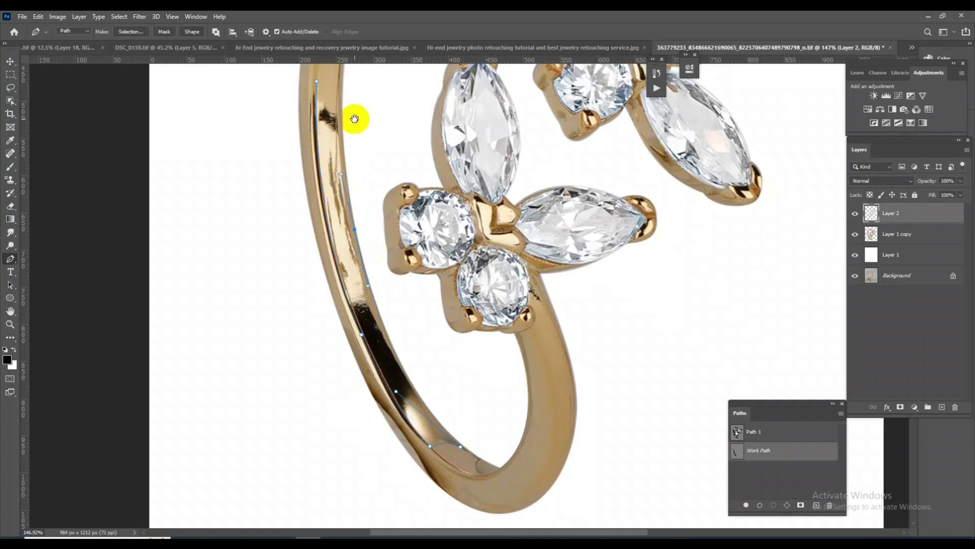
pyautogui.moveTo(355, 119); pyautogui.dragTo(367, 289)
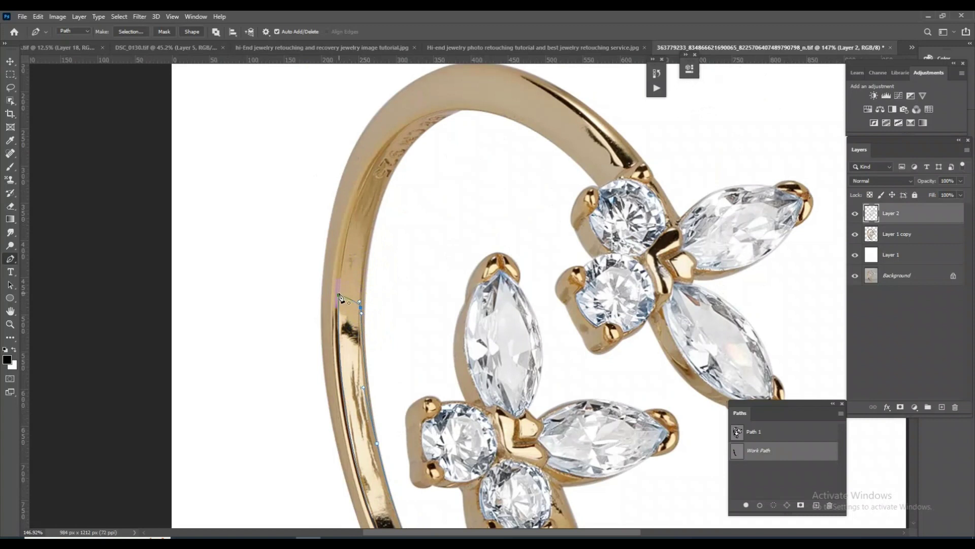
pyautogui.scroll(-3, 398, 299)
# - Load the band path as a selection and brush sampled gold and cream strokes inside it
pyautogui.hotkey('ctrl', 'Return')
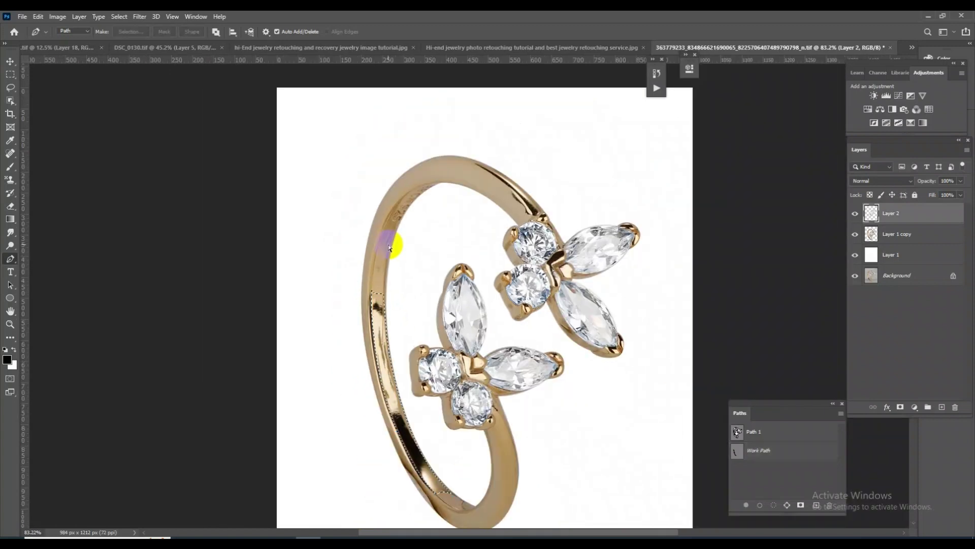
pyautogui.click(17, 173)
pyautogui.click(50, 167)
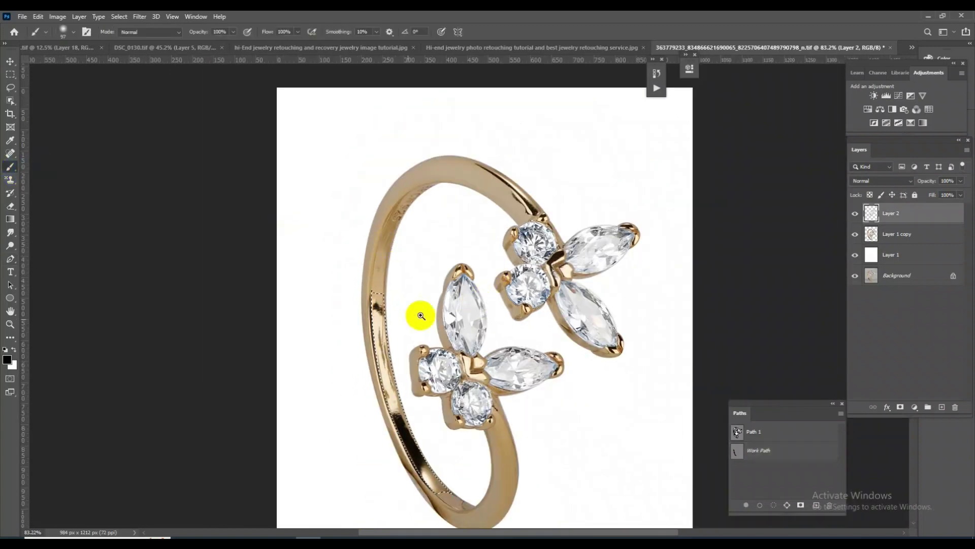
pyautogui.keyDown('alt'); pyautogui.scroll(5, 406, 284); pyautogui.keyUp('alt')
pyautogui.keyDown('alt'); pyautogui.click(389, 253); pyautogui.keyUp('alt')
pyautogui.moveTo(371, 301); pyautogui.dragTo(425, 360)
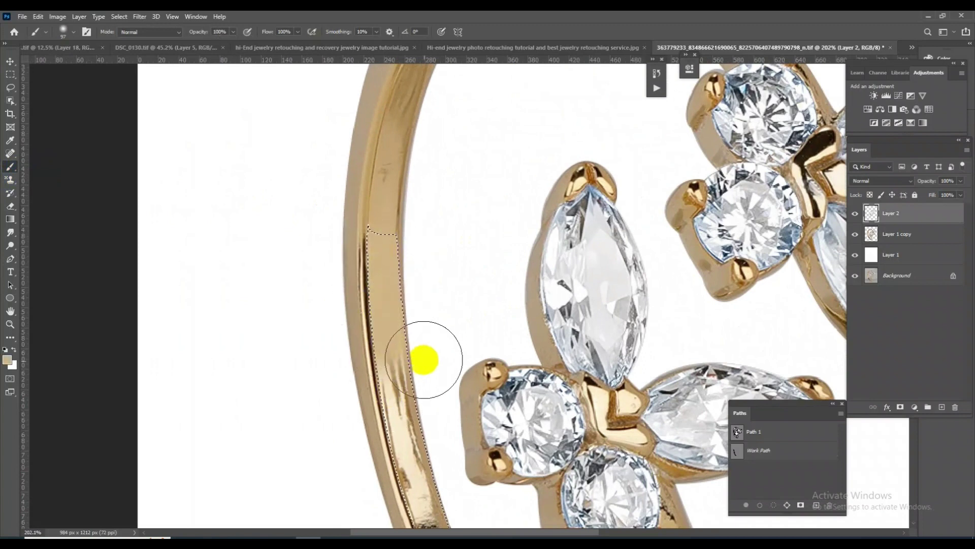
pyautogui.keyDown('alt'); pyautogui.scroll(-3, 403, 425); pyautogui.keyUp('alt')
pyautogui.keyDown('alt'); pyautogui.scroll(2, 433, 372); pyautogui.keyUp('alt')
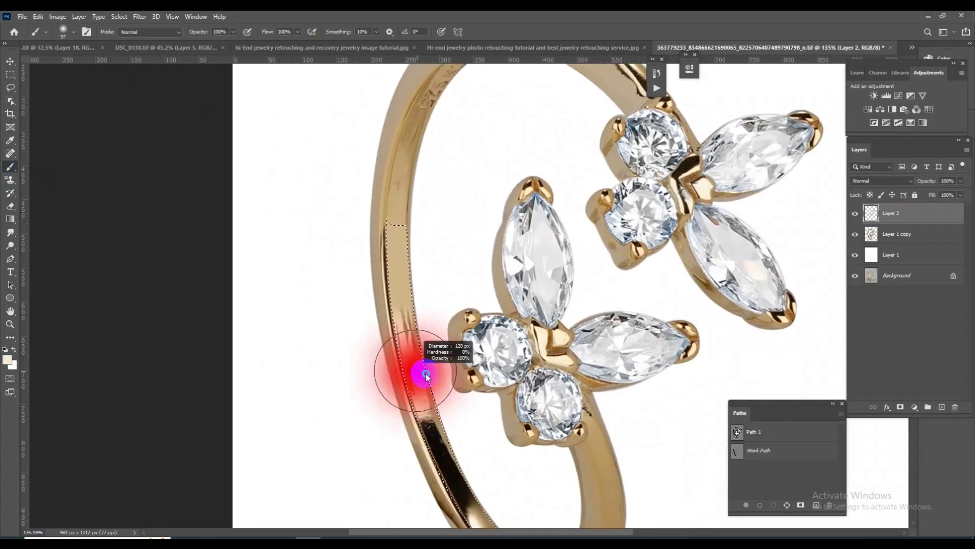
pyautogui.moveTo(398, 388); pyautogui.dragTo(442, 325)
# - Enlarge the brush to about 204 and paint the strip darker gold, including its top
pyautogui.keyDown('alt'); pyautogui.rightClick(442, 325); pyautogui.keyUp('alt')
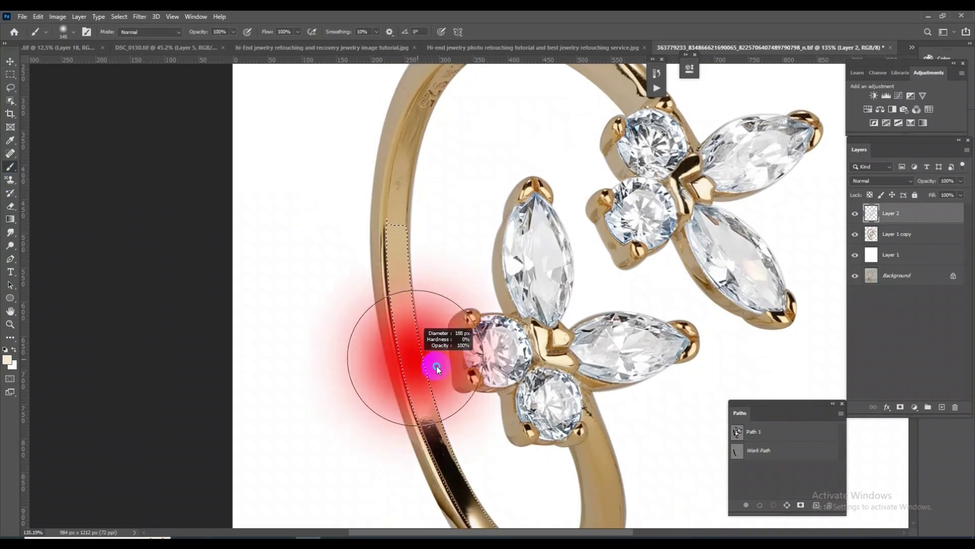
pyautogui.moveTo(474, 480)
pyautogui.mouseDown()
pyautogui.moveTo(492, 343)
pyautogui.moveTo(519, 392)
pyautogui.mouseUp()
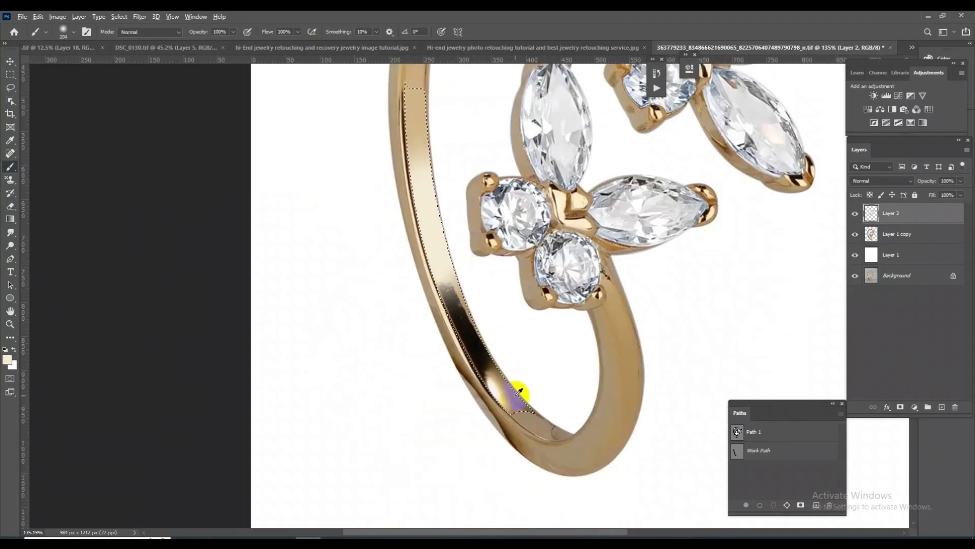
pyautogui.keyDown('alt'); pyautogui.click(506, 377); pyautogui.keyUp('alt')
pyautogui.moveTo(490, 322); pyautogui.dragTo(392, 346)
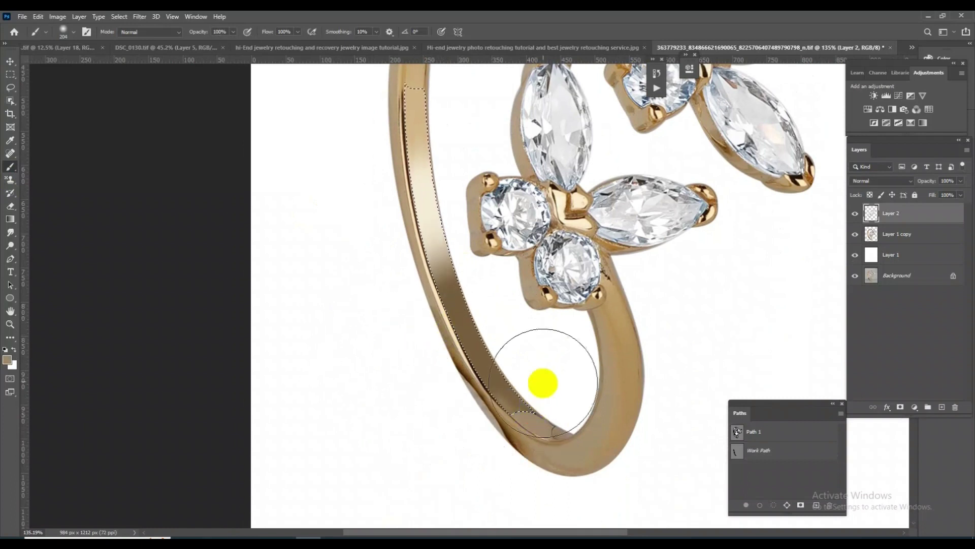
pyautogui.hotkey('ctrl', 'd')
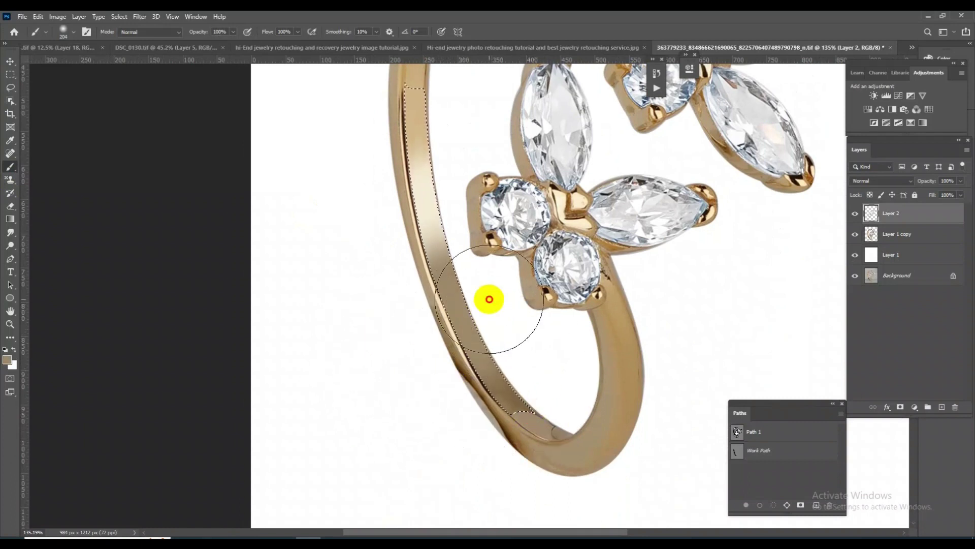
pyautogui.scroll(3, 429, 179)
pyautogui.hotkey('ctrl', 'shift', 'd')
pyautogui.keyDown('alt'); pyautogui.click(499, 430); pyautogui.keyUp('alt')
pyautogui.moveTo(451, 168); pyautogui.dragTo(418, 170)
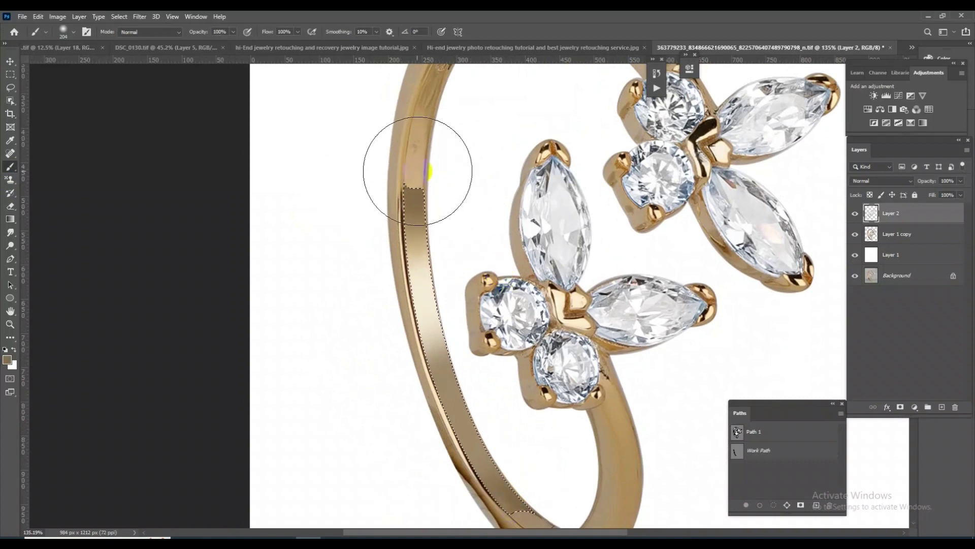
# - Sample light beige and darker tan from the band and shrink the brush to 168
pyautogui.scroll(-3, 463, 311)
pyautogui.scroll(3, 490, 374)
pyautogui.keyDown('alt'); pyautogui.click(442, 285); pyautogui.keyUp('alt')
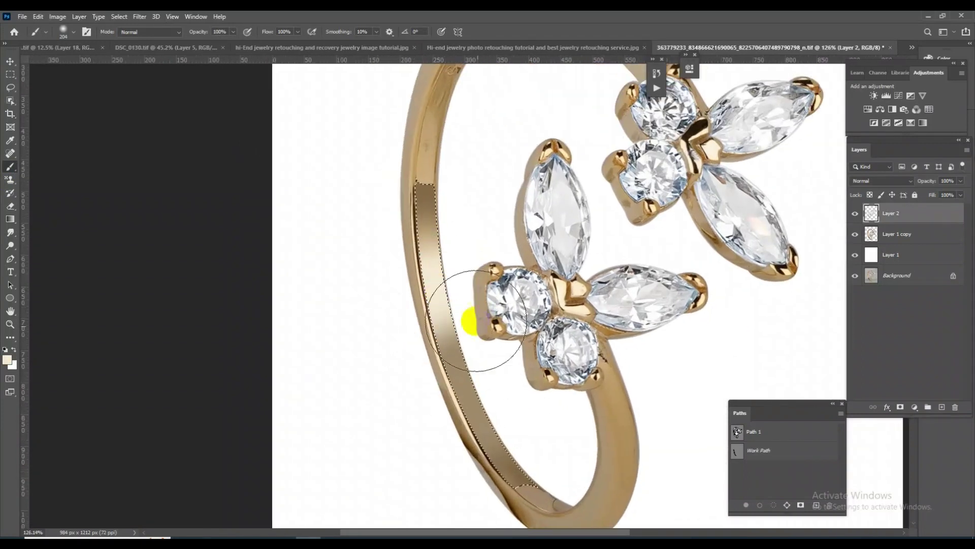
pyautogui.scroll(-3, 506, 379)
pyautogui.scroll(3, 523, 462)
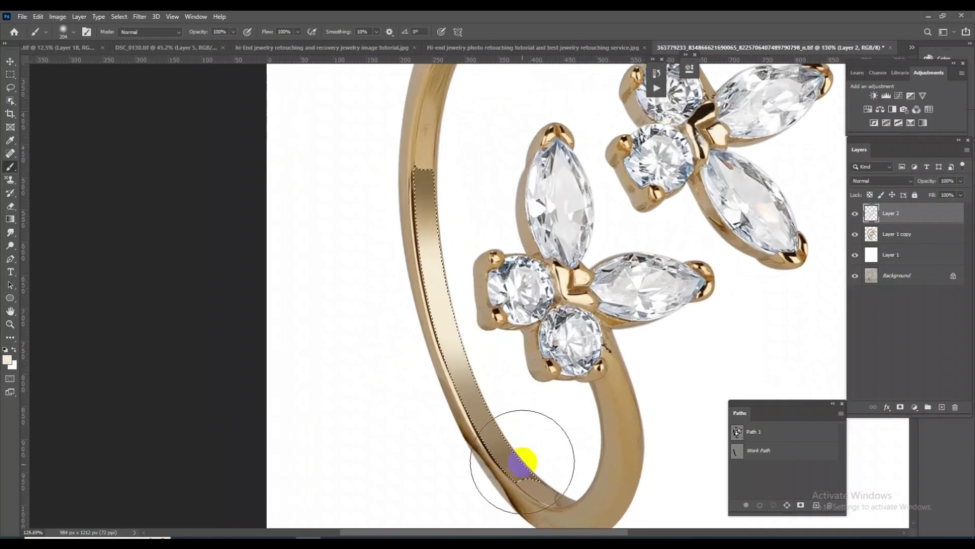
pyautogui.keyDown('alt'); pyautogui.click(497, 432); pyautogui.keyUp('alt')
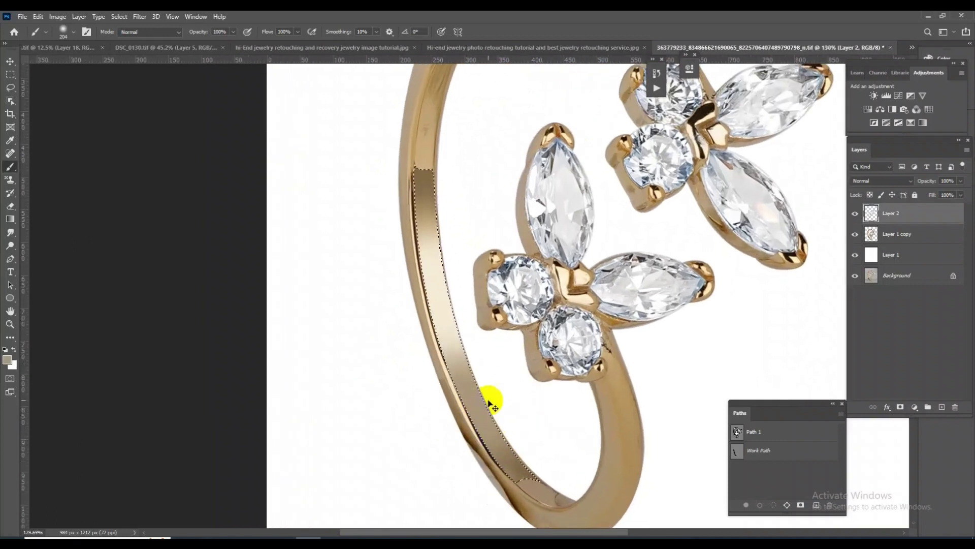
pyautogui.keyDown('alt'); pyautogui.click(469, 244); pyautogui.keyUp('alt')
pyautogui.press('[')
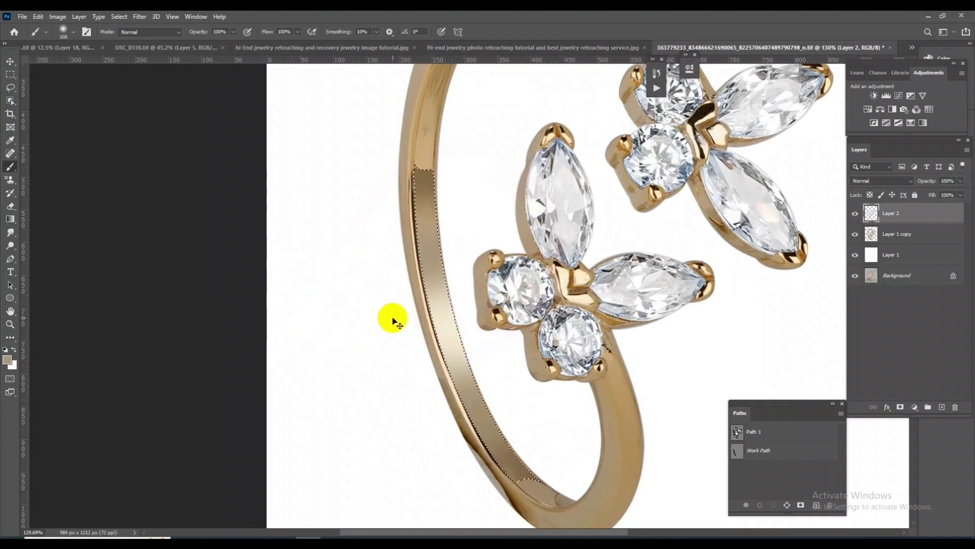
pyautogui.keyDown('ctrl'); pyautogui.click(475, 191); pyautogui.keyUp('ctrl')
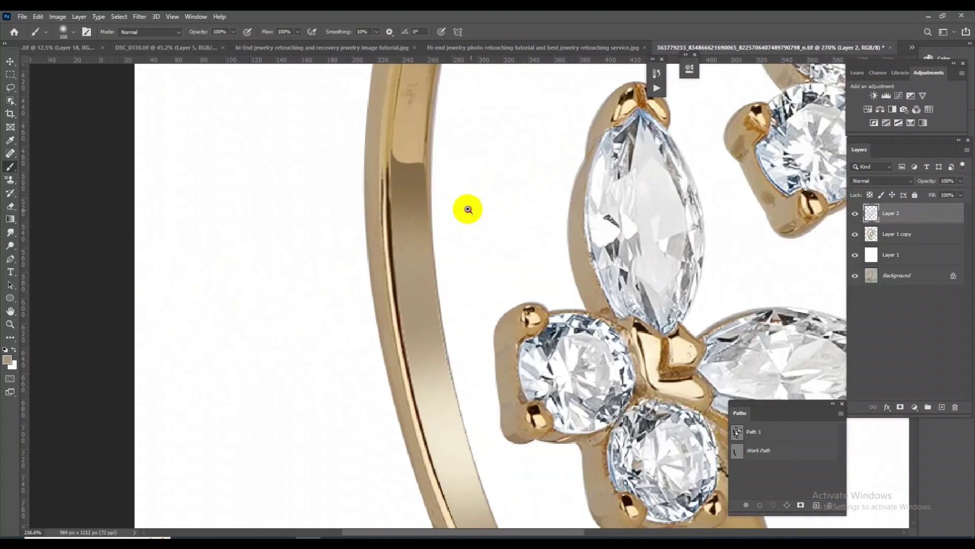
# - Extend the path around the strip's upper end and load it as a selection
pyautogui.press('p')
pyautogui.keyDown('ctrl'); pyautogui.click(475, 193); pyautogui.keyUp('ctrl')
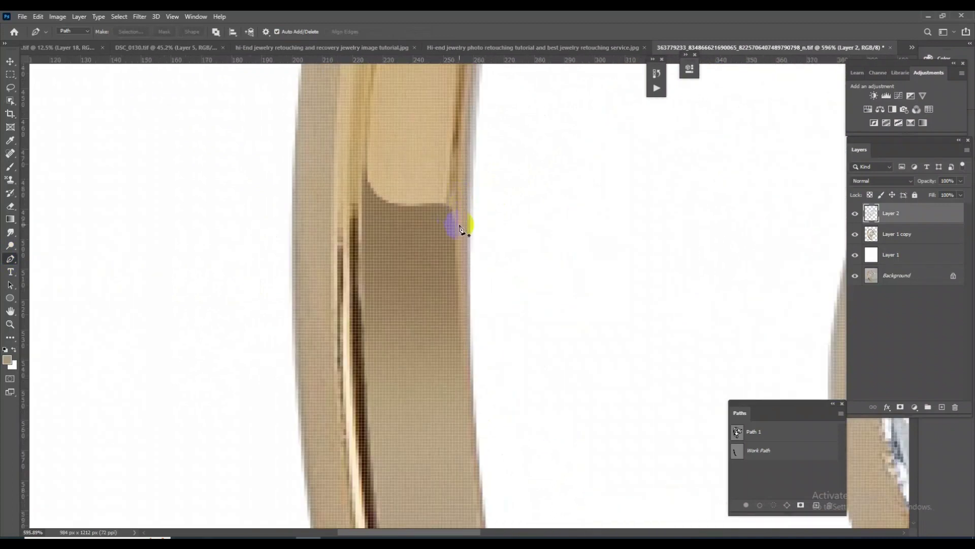
pyautogui.click(407, 210)
pyautogui.click(369, 202)
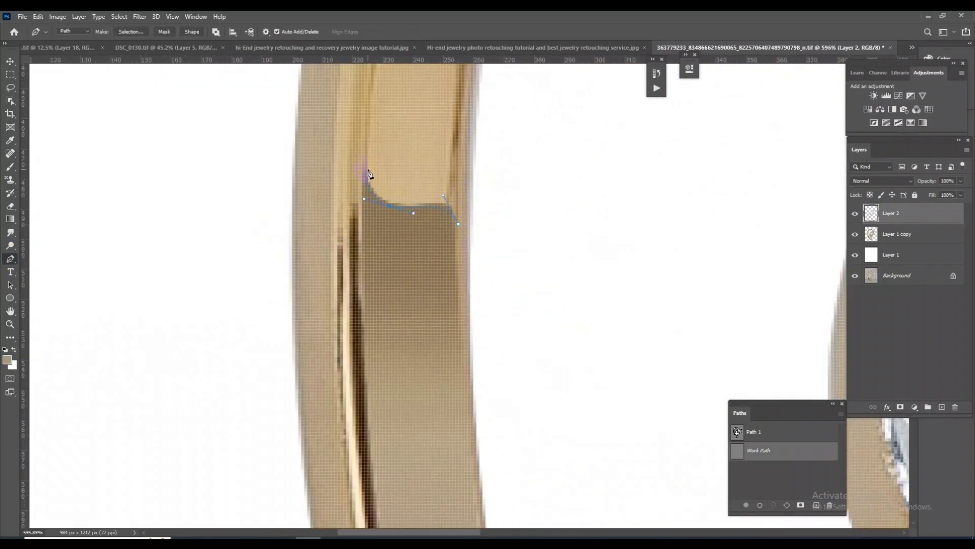
pyautogui.scroll(-2, 403, 246)
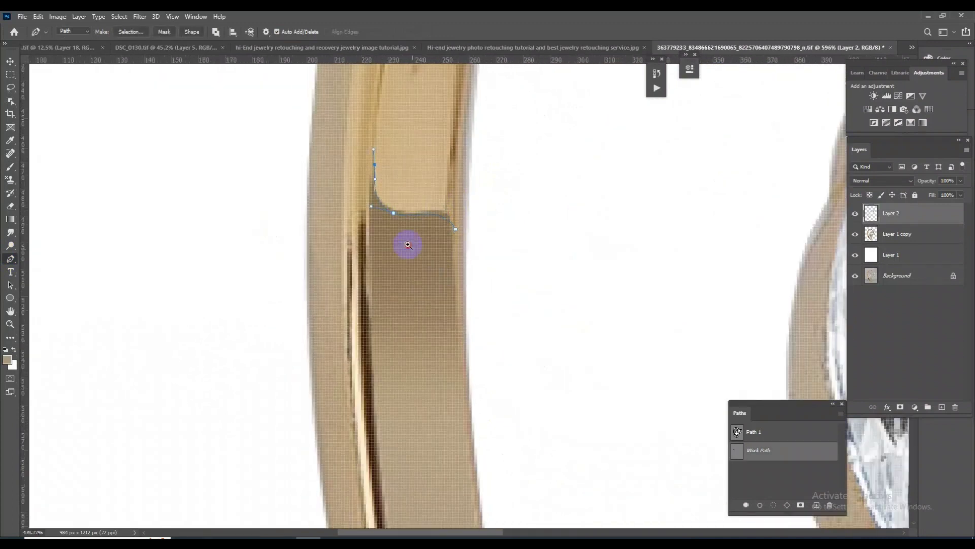
pyautogui.scroll(-2, 414, 279)
pyautogui.scroll(-1, 442, 255)
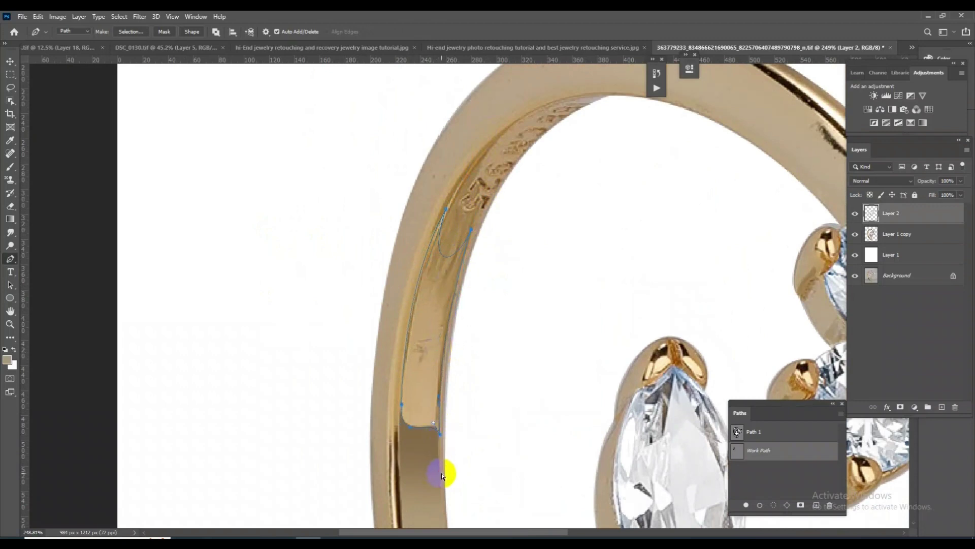
pyautogui.hotkey('ctrl', 'Return')
# - Brighten the selected band area with white using the Brush
pyautogui.rightClick(11, 168)
pyautogui.click(48, 166)
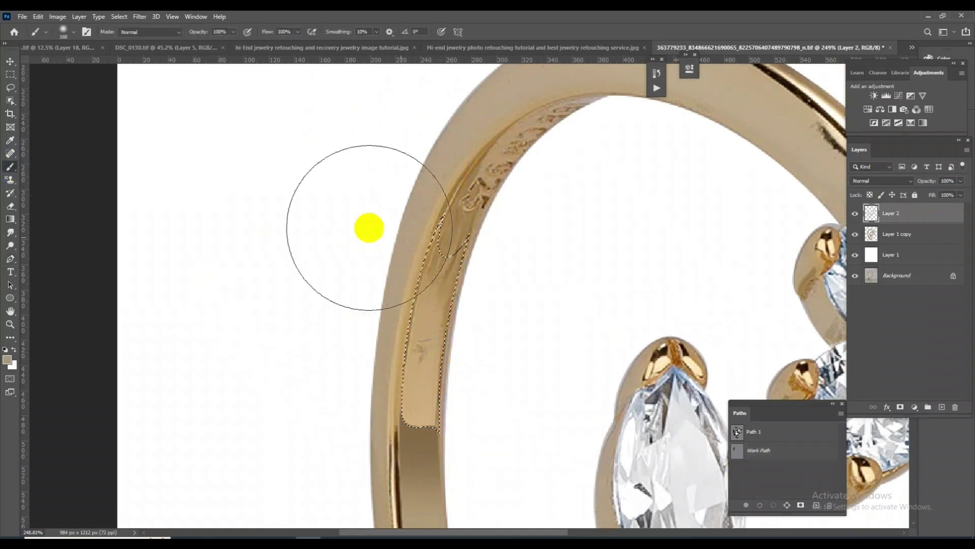
pyautogui.keyDown('alt'); pyautogui.click(475, 414); pyautogui.keyUp('alt')
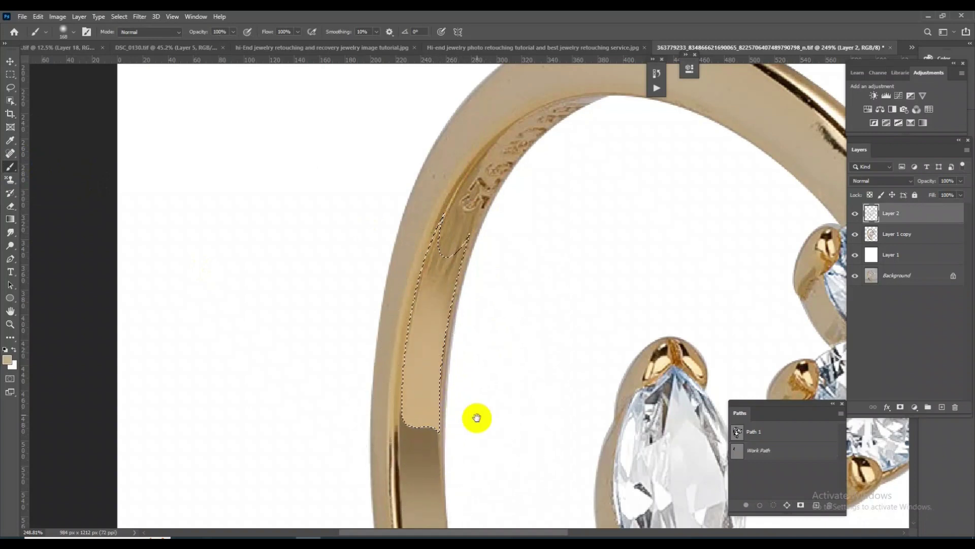
pyautogui.scroll(-3, 491, 396)
pyautogui.moveTo(449, 398); pyautogui.dragTo(437, 399)
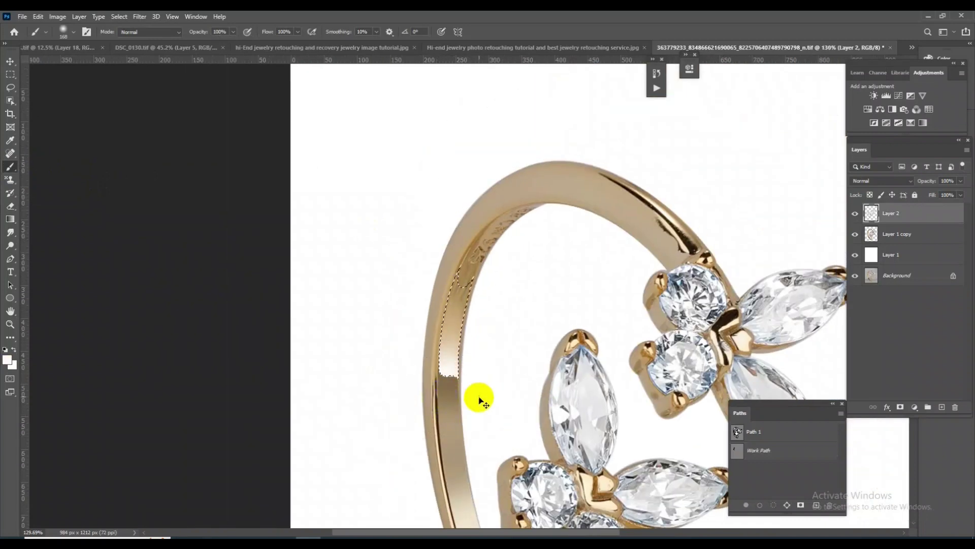
pyautogui.scroll(-2, 491, 387)
pyautogui.scroll(-2, 501, 276)
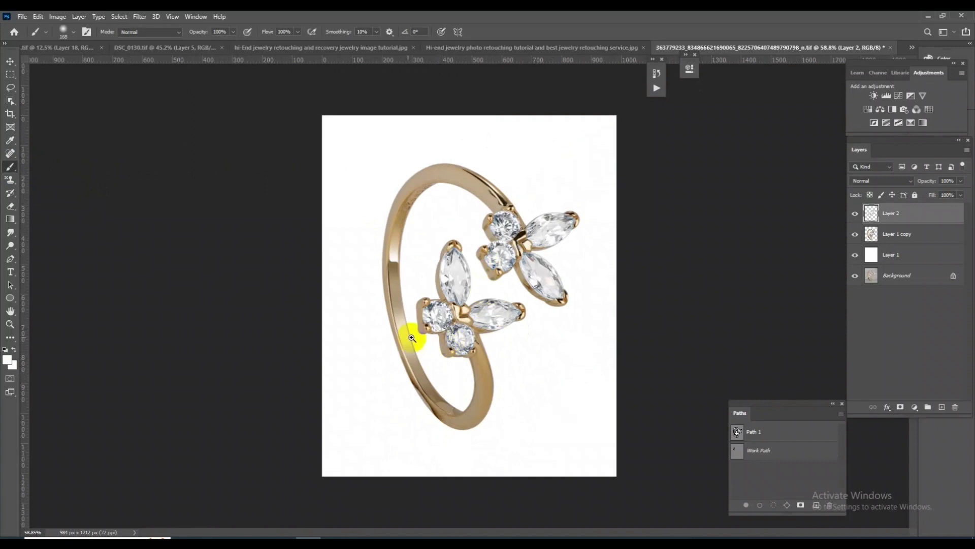
pyautogui.scroll(2, 414, 331)
pyautogui.scroll(4, 374, 255)
# - Paint sampled light tan over the highlight strip, then deselect and pan along the band
pyautogui.keyDown('ctrl'); pyautogui.click(737, 431); pyautogui.keyUp('ctrl')
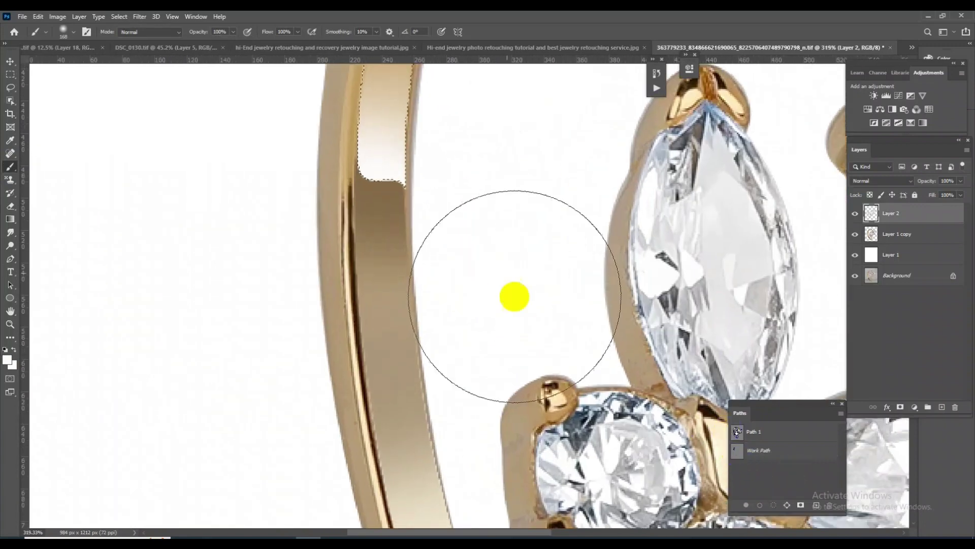
pyautogui.keyDown('alt'); pyautogui.click(391, 108); pyautogui.keyUp('alt')
pyautogui.moveTo(414, 184); pyautogui.dragTo(453, 283)
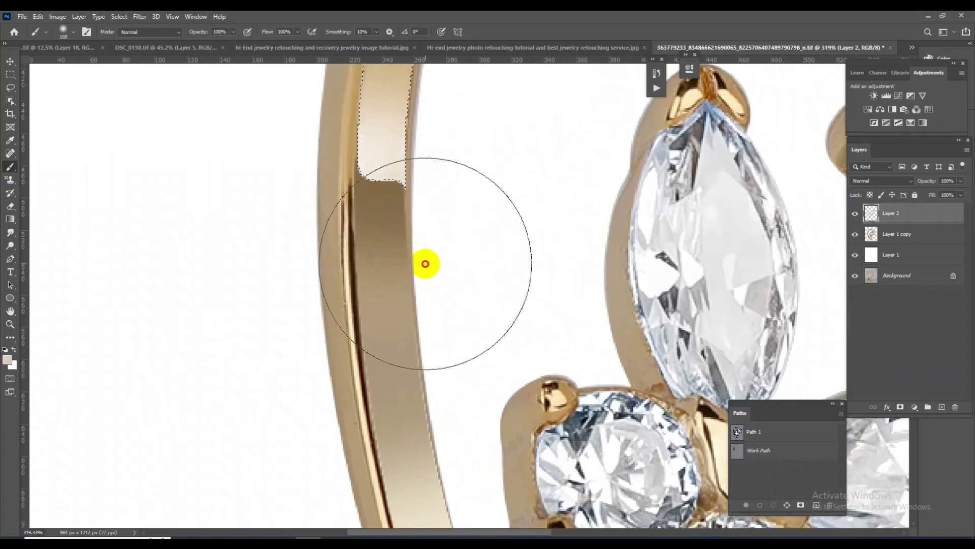
pyautogui.scroll(-5, 456, 349)
pyautogui.scroll(2, 456, 349)
pyautogui.hotkey('ctrl', 'd')
pyautogui.scroll(-3, 508, 305)
pyautogui.scroll(1, 459, 375)
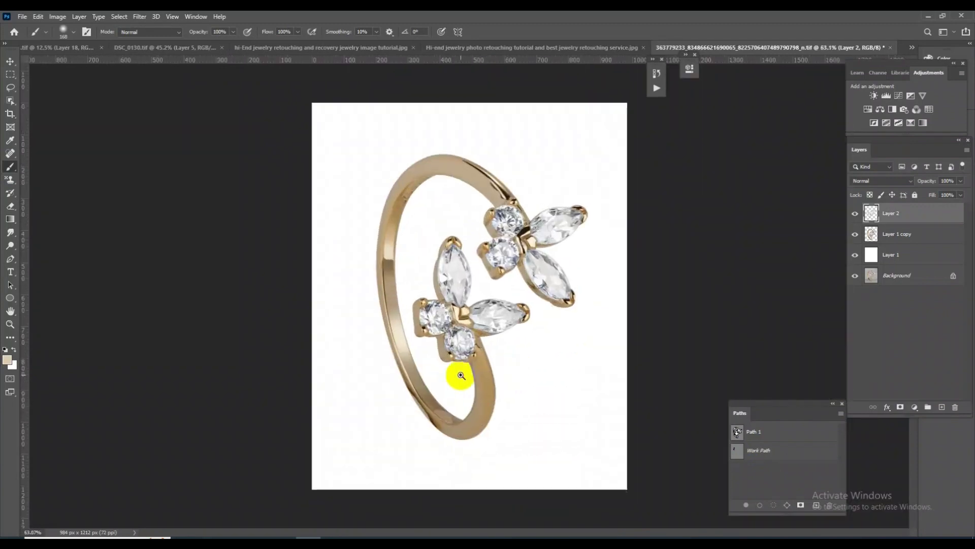
pyautogui.scroll(2, 453, 413)
pyautogui.moveTo(453, 413); pyautogui.dragTo(481, 375)
pyautogui.scroll(2, 482, 375)
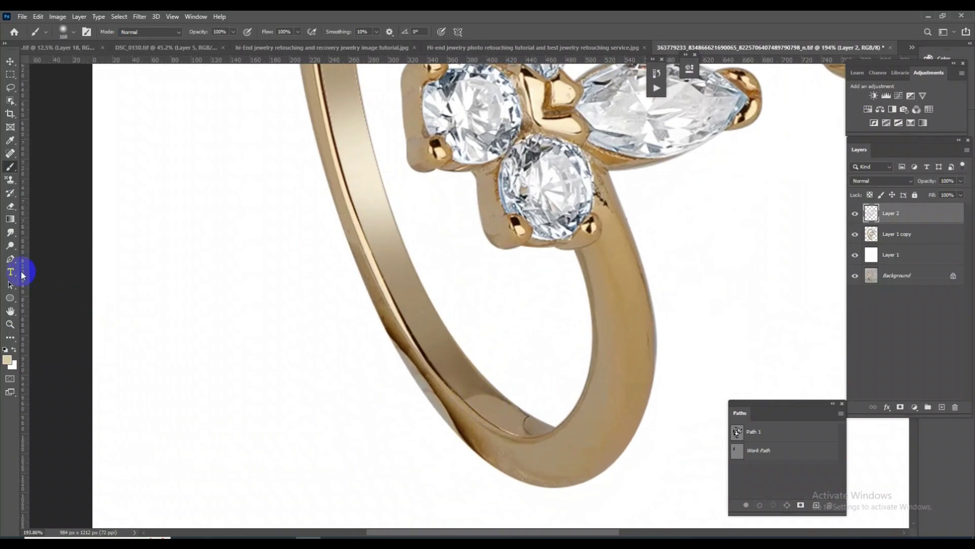
# - Trace a closed Pen path around the ring's lower inner band and turn it into a selection
pyautogui.click(11, 259)
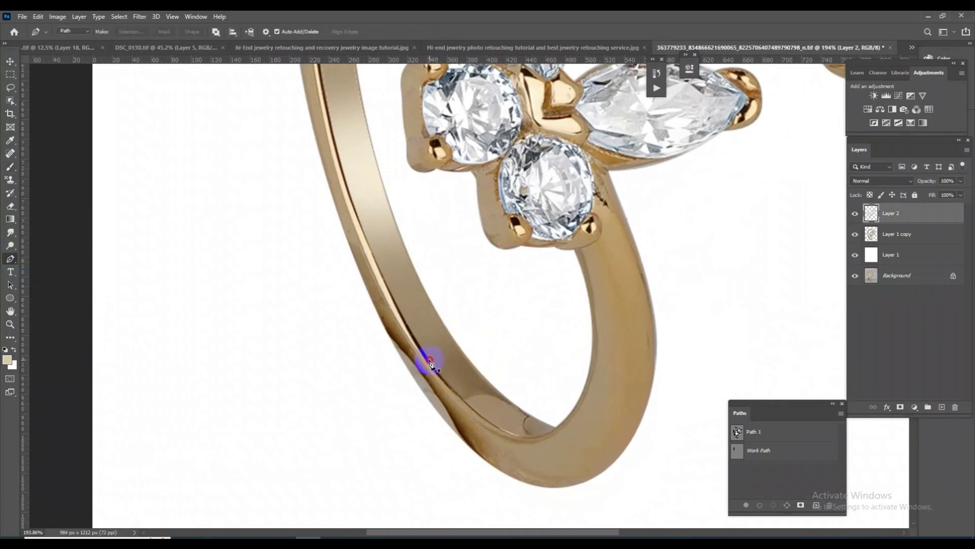
pyautogui.click(459, 358)
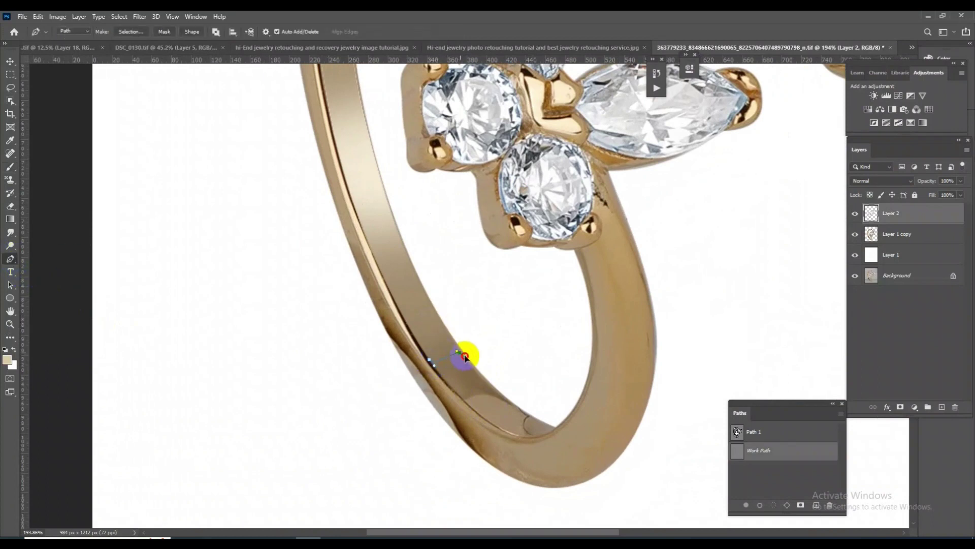
pyautogui.click(429, 360)
pyautogui.hotkey('ctrl', 'Return')
# - Brush sampled cream and darker tan from the ring over the selected band
pyautogui.click(51, 166)
pyautogui.keyDown('alt'); pyautogui.click(373, 193); pyautogui.keyUp('alt')
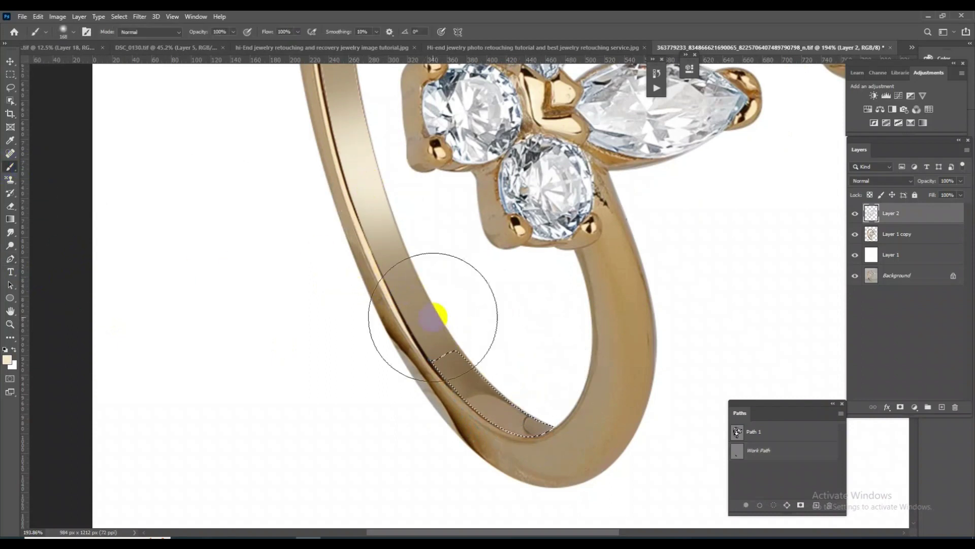
pyautogui.moveTo(371, 366); pyautogui.dragTo(414, 359)
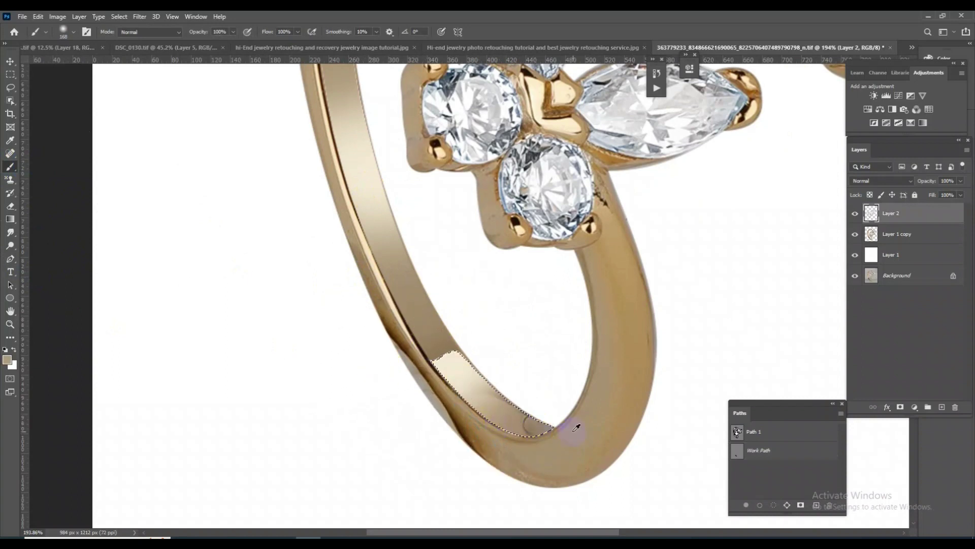
pyautogui.keyDown('alt'); pyautogui.click(439, 311); pyautogui.keyUp('alt')
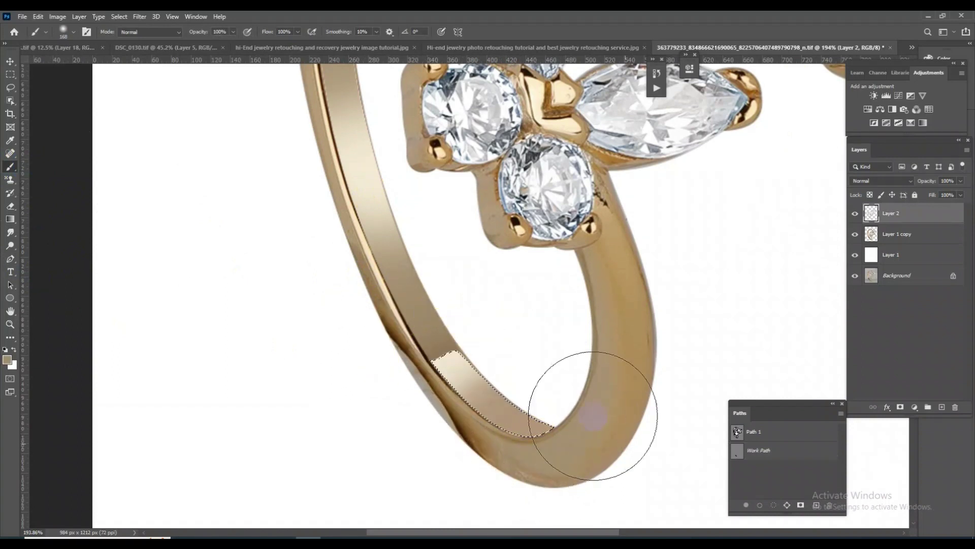
pyautogui.click(426, 344)
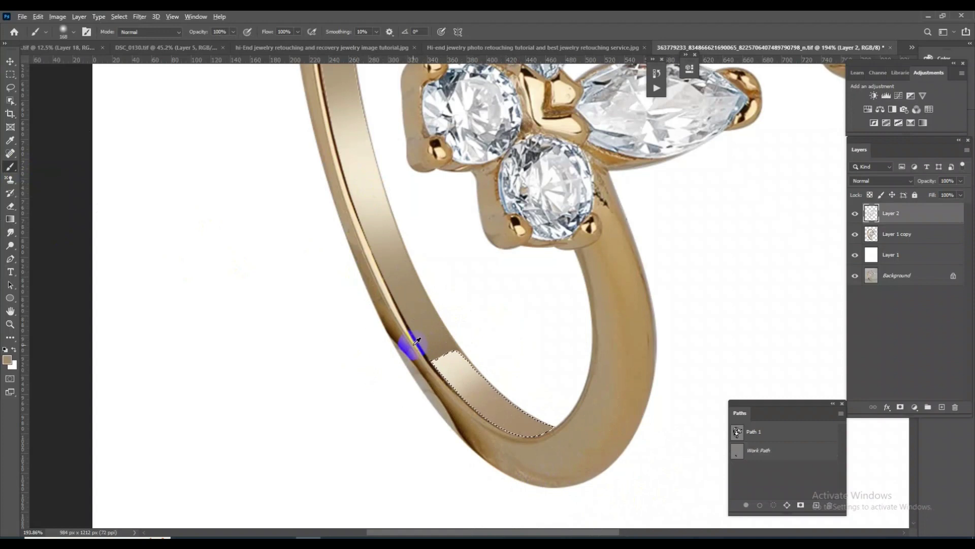
pyautogui.keyDown('alt'); pyautogui.click(575, 456); pyautogui.keyUp('alt')
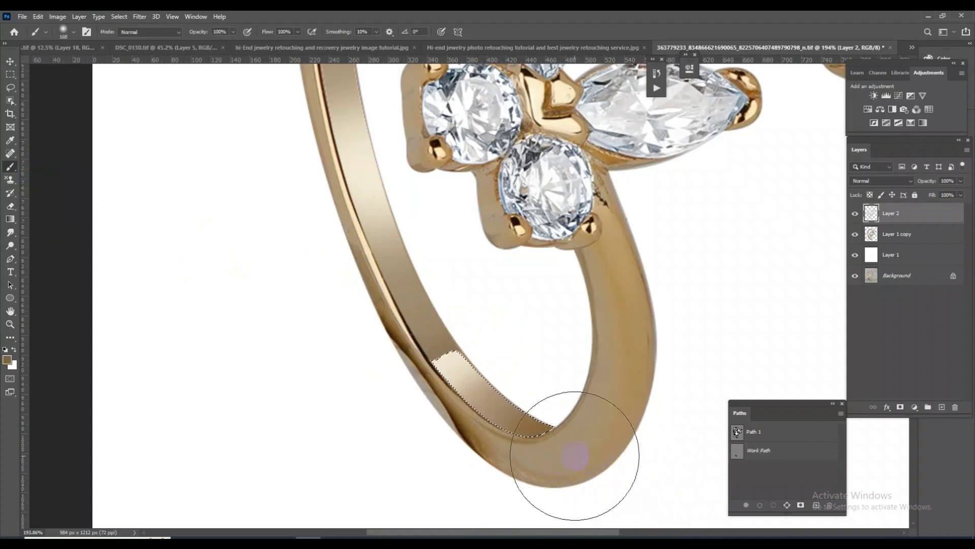
pyautogui.click(563, 443)
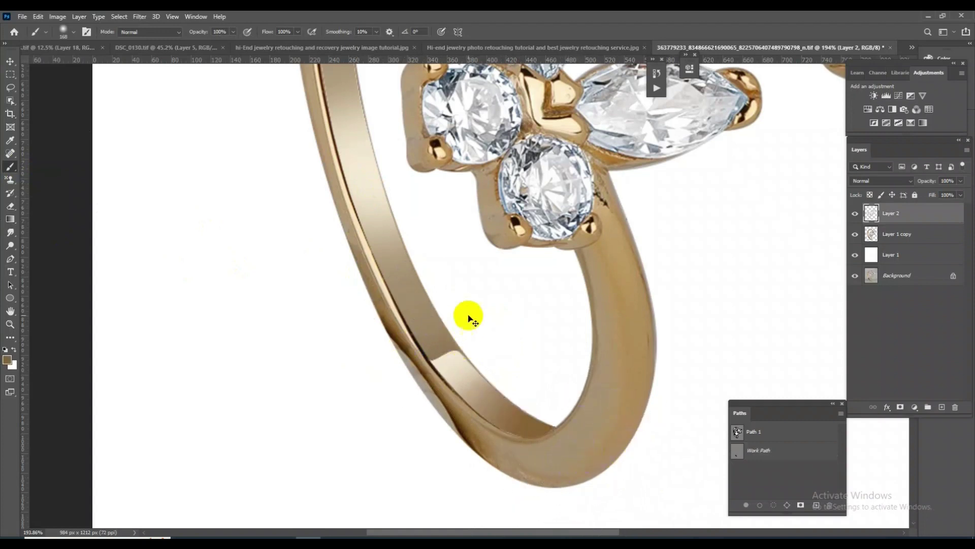
pyautogui.scroll(-5, 470, 319)
pyautogui.scroll(2, 464, 266)
pyautogui.scroll(1, 421, 360)
pyautogui.scroll(-1, 480, 382)
pyautogui.scroll(1, 447, 388)
pyautogui.scroll(2, 436, 396)
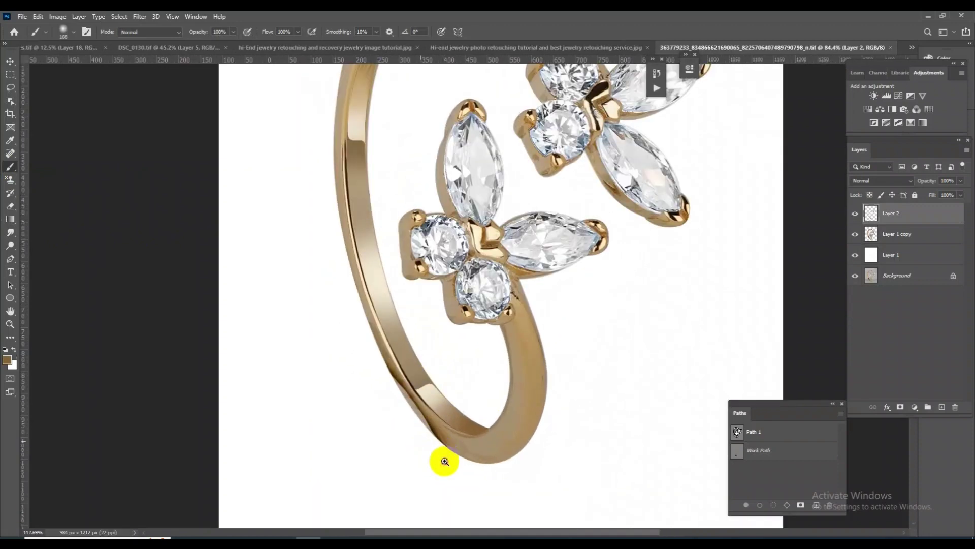
pyautogui.scroll(1, 445, 462)
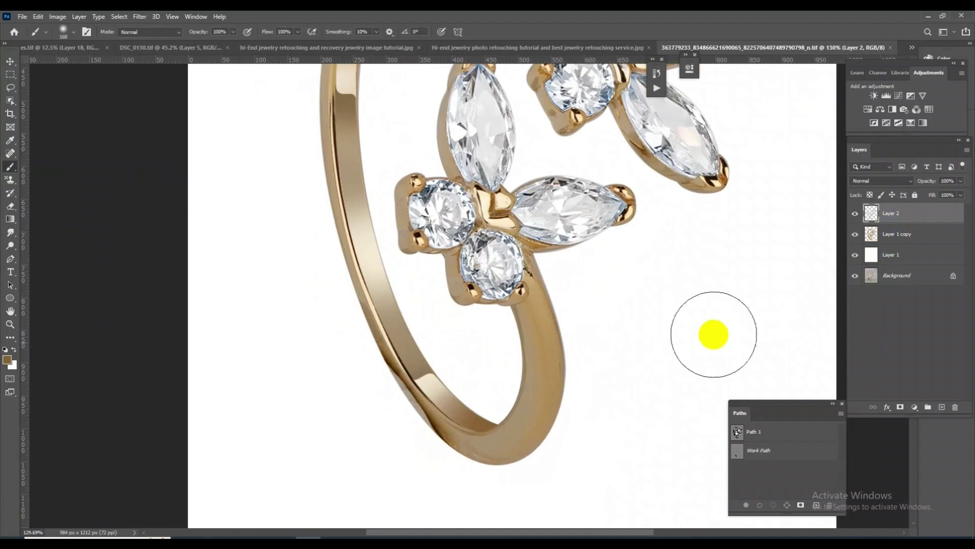
pyautogui.scroll(1, 635, 330)
pyautogui.scroll(1, 605, 328)
pyautogui.scroll(2, 615, 319)
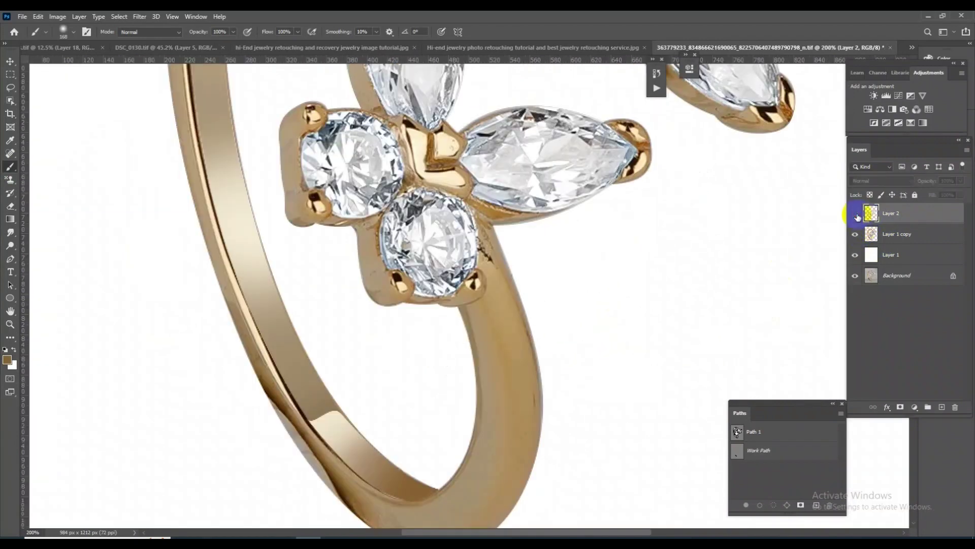
pyautogui.hotkey('ctrl', '0')
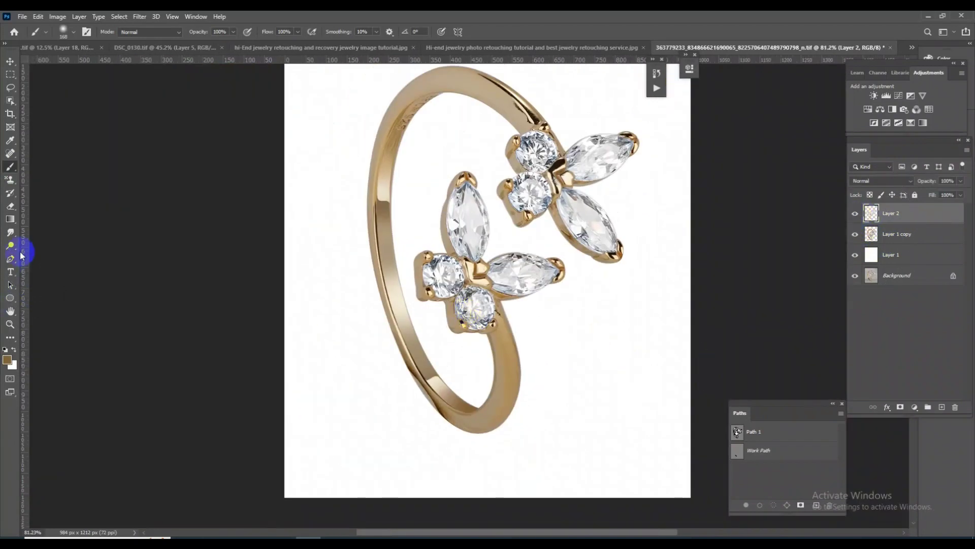
# - Outline the ring's left band with a closed Pen path and convert it to a selection
pyautogui.click(11, 258)
pyautogui.click(380, 93)
pyautogui.click(433, 135)
pyautogui.moveTo(408, 272)
pyautogui.mouseDown()
pyautogui.moveTo(407, 314)
pyautogui.moveTo(448, 347)
pyautogui.mouseUp()
pyautogui.click(418, 457)
pyautogui.click(344, 252)
pyautogui.click(368, 173)
pyautogui.click(381, 91)
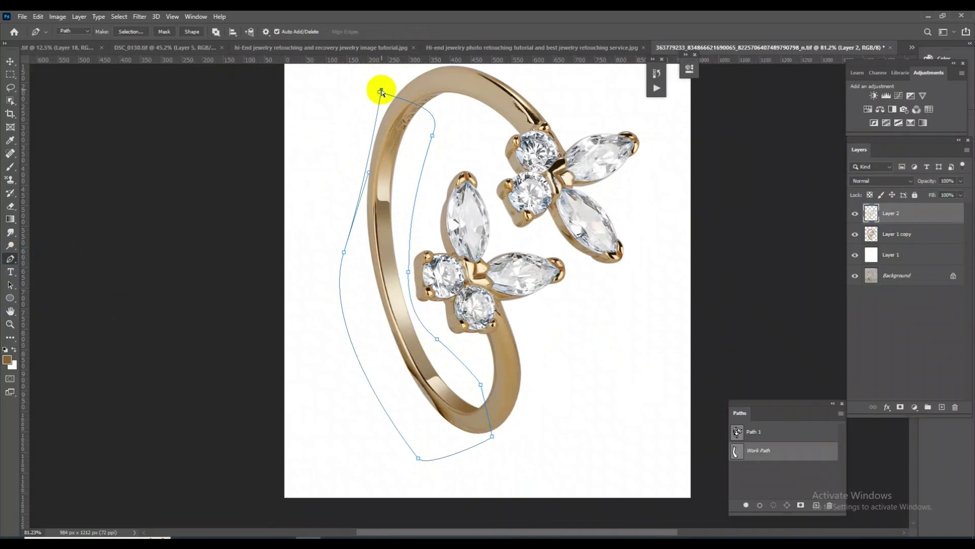
pyautogui.hotkey('ctrl', 'Return')
# - Copy the selection to a trial Layer 3, then remove Layer 3 and show Layer 1
pyautogui.hotkey('ctrl', 'j')
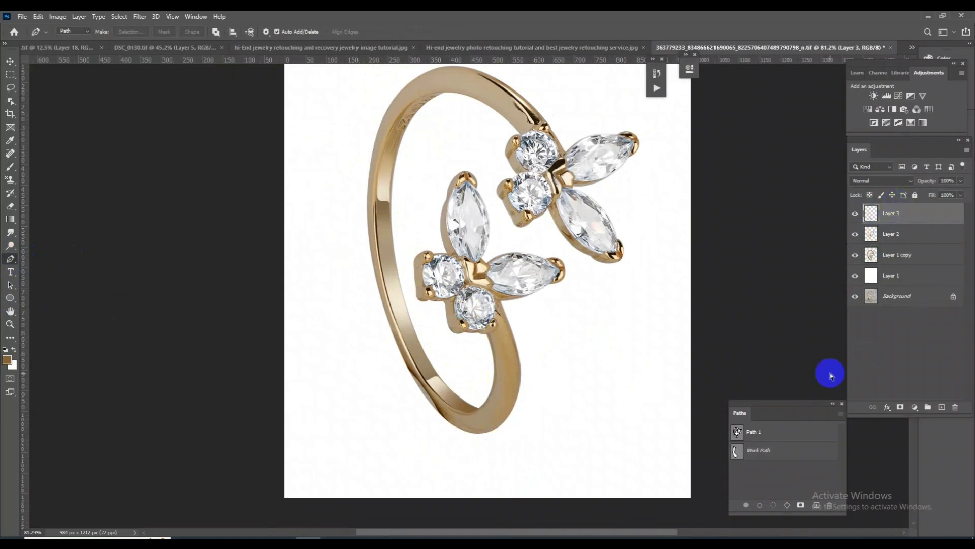
pyautogui.keyDown('ctrl'); pyautogui.click(737, 455); pyautogui.keyUp('ctrl')
pyautogui.click(896, 236)
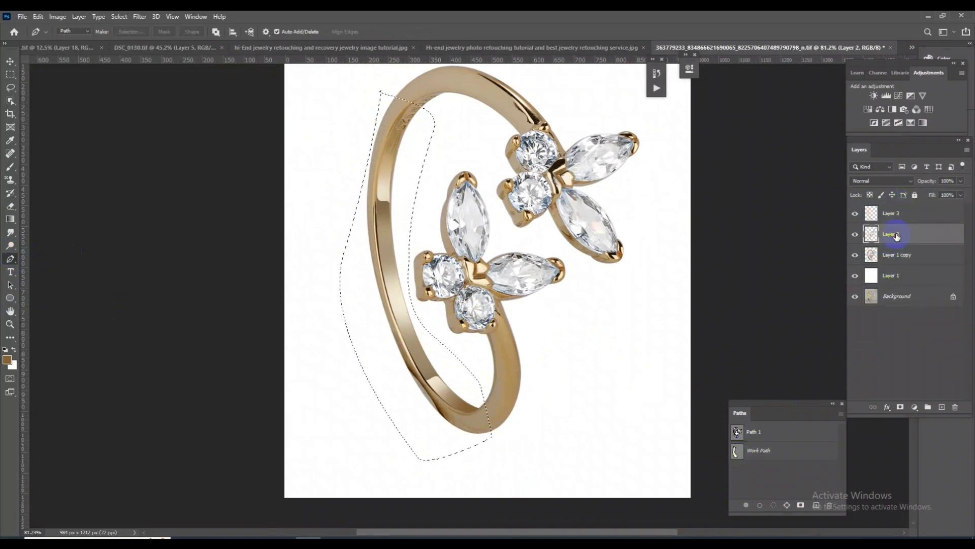
pyautogui.moveTo(915, 223); pyautogui.dragTo(909, 259)
pyautogui.hotkey('ctrl', 'e')
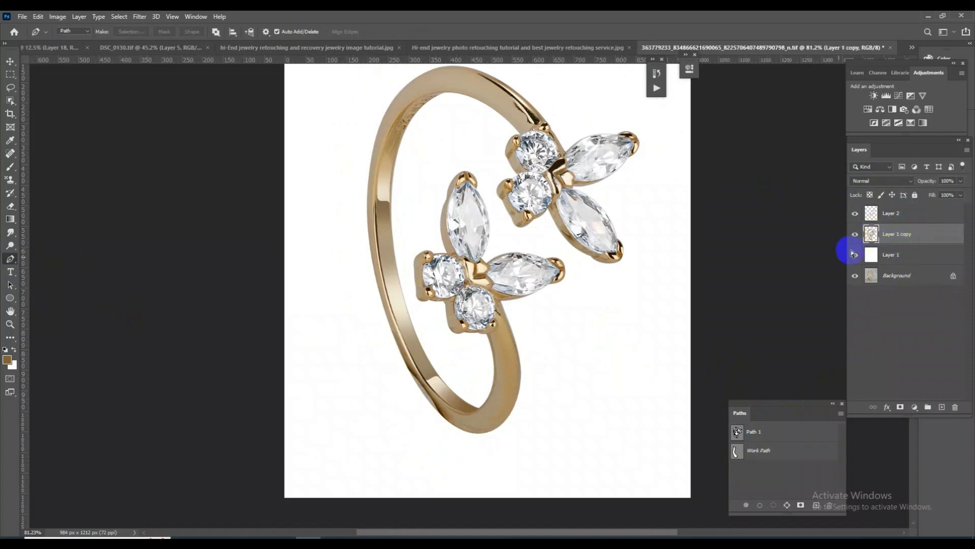
pyautogui.click(855, 255)
pyautogui.scroll(5, 461, 425)
# - Blend away the dark edge lines on the ring's left and lower bands with the Mixer Brush
pyautogui.rightClick(12, 167)
pyautogui.click(61, 199)
pyautogui.scroll(1, 447, 376)
pyautogui.moveTo(467, 411)
pyautogui.mouseDown()
pyautogui.moveTo(486, 423)
pyautogui.moveTo(427, 424)
pyautogui.moveTo(387, 386)
pyautogui.mouseUp()
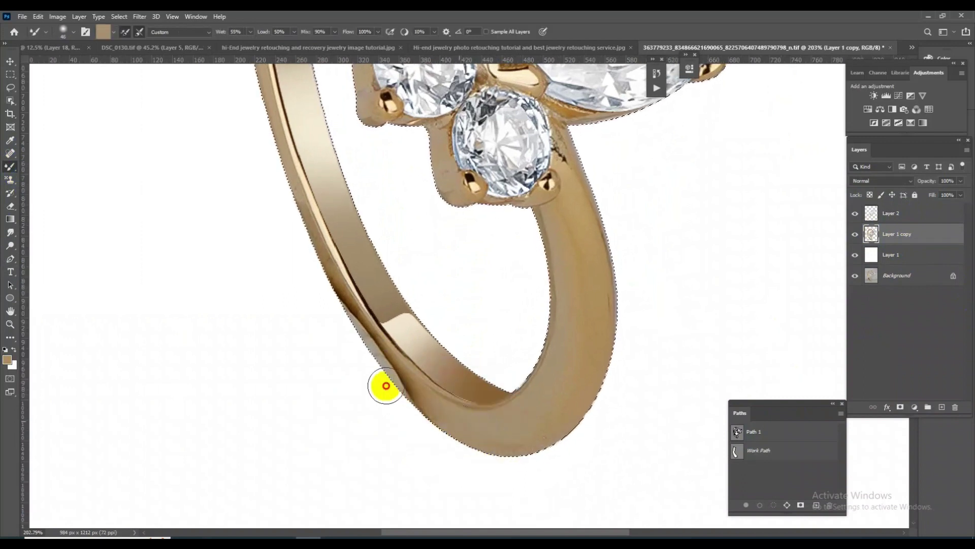
pyautogui.moveTo(338, 298)
pyautogui.mouseDown()
pyautogui.moveTo(315, 244)
pyautogui.moveTo(334, 330)
pyautogui.moveTo(355, 363)
pyautogui.moveTo(342, 327)
pyautogui.moveTo(371, 384)
pyautogui.moveTo(366, 348)
pyautogui.moveTo(298, 266)
pyautogui.mouseUp()
pyautogui.moveTo(325, 301); pyautogui.dragTo(401, 391)
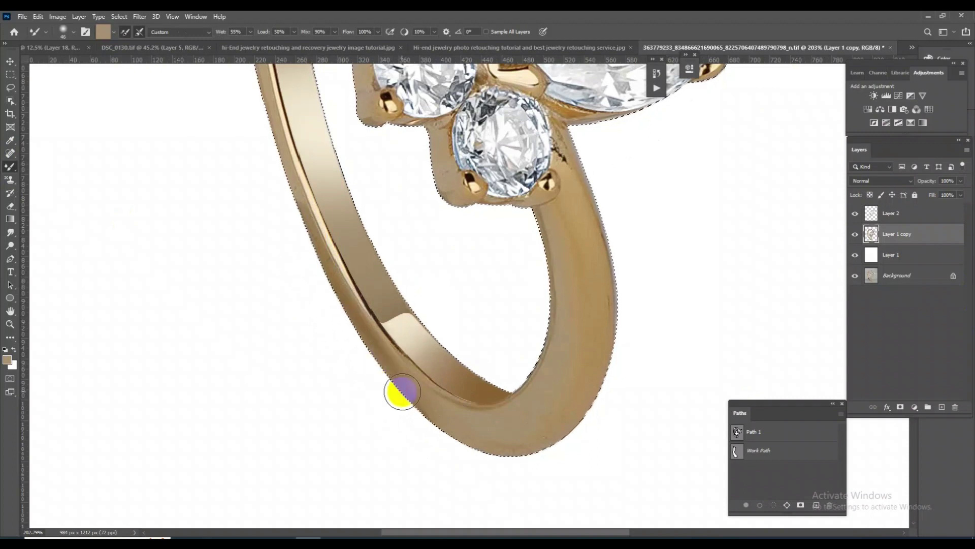
pyautogui.moveTo(444, 435)
pyautogui.mouseDown()
pyautogui.moveTo(462, 446)
pyautogui.moveTo(349, 342)
pyautogui.moveTo(289, 239)
pyautogui.moveTo(283, 201)
pyautogui.moveTo(365, 372)
pyautogui.mouseUp()
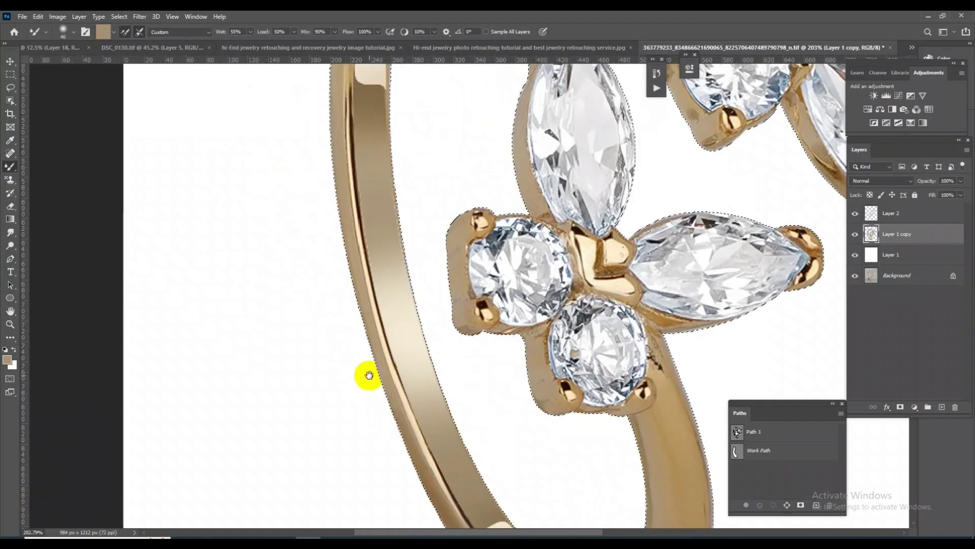
pyautogui.moveTo(325, 200); pyautogui.dragTo(381, 285)
pyautogui.moveTo(385, 155); pyautogui.dragTo(394, 345)
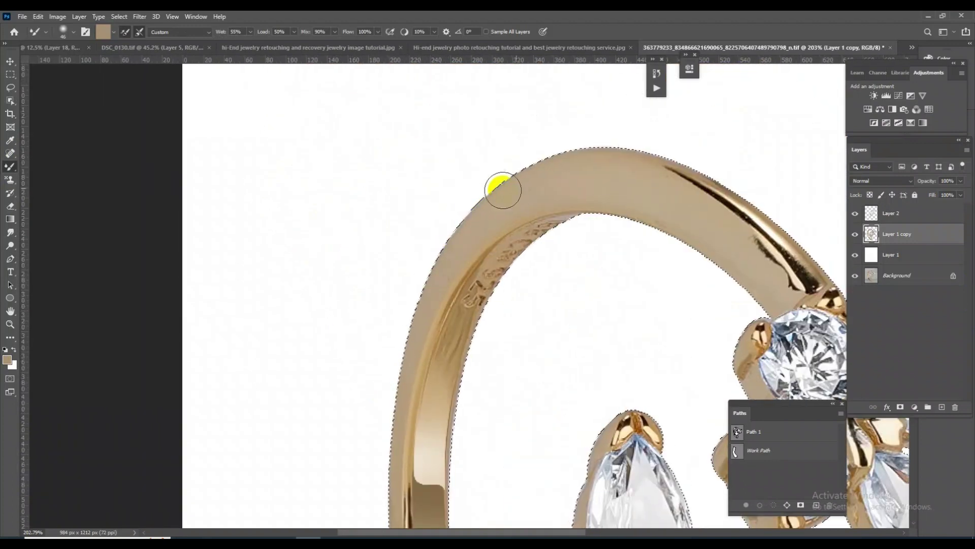
pyautogui.scroll(-2, 503, 190)
pyautogui.scroll(3, 711, 233)
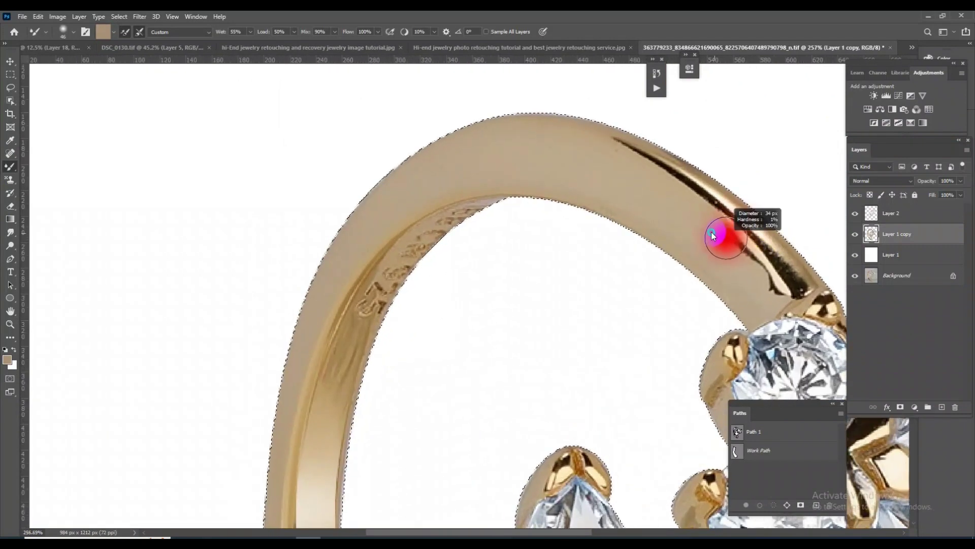
# - With a 30 px mixer brush, blend the dark highlight and stone-edge specks into gold
pyautogui.moveTo(711, 234); pyautogui.dragTo(691, 234)
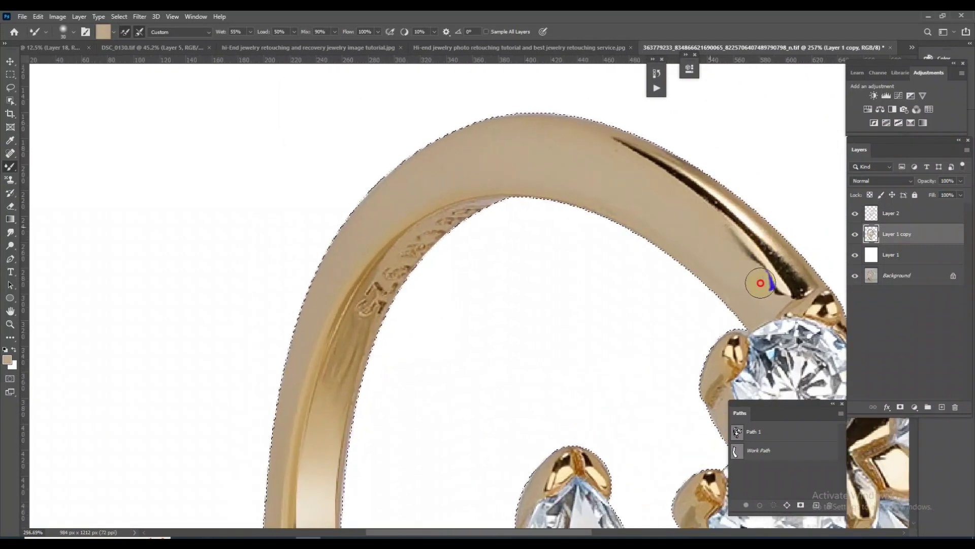
pyautogui.moveTo(760, 283)
pyautogui.mouseDown()
pyautogui.moveTo(727, 244)
pyautogui.moveTo(780, 283)
pyautogui.moveTo(711, 242)
pyautogui.mouseUp()
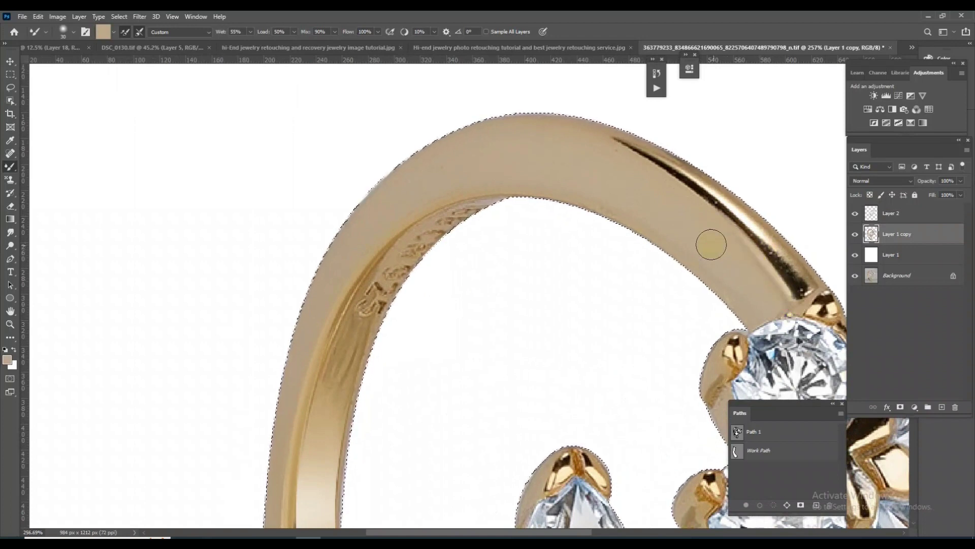
pyautogui.scroll(-5, 577, 167)
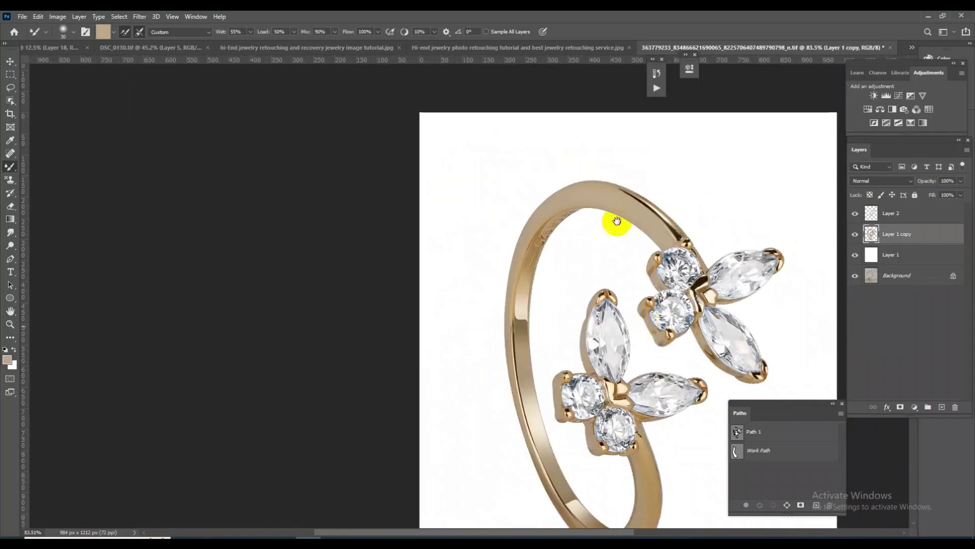
pyautogui.scroll(-3, 614, 220)
pyautogui.scroll(5, 574, 239)
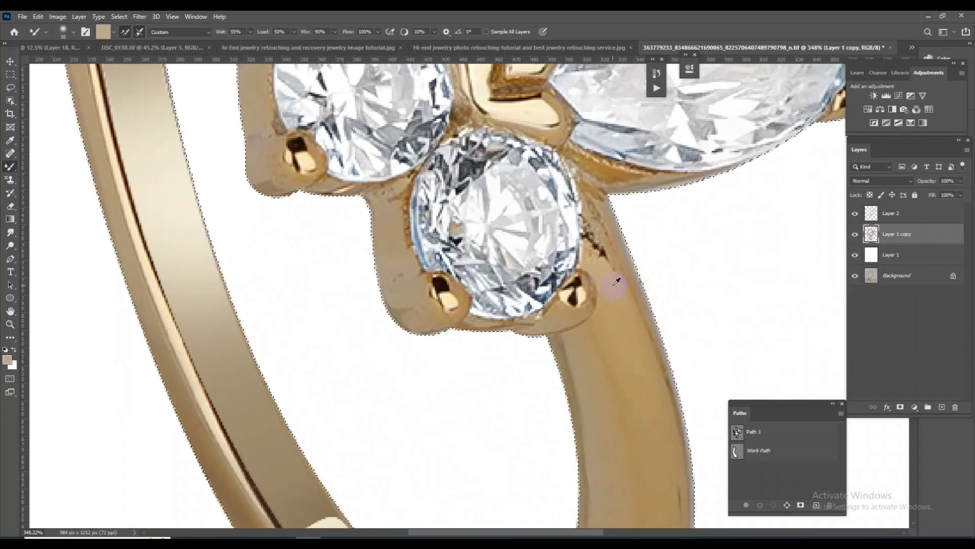
pyautogui.moveTo(601, 247); pyautogui.dragTo(596, 248)
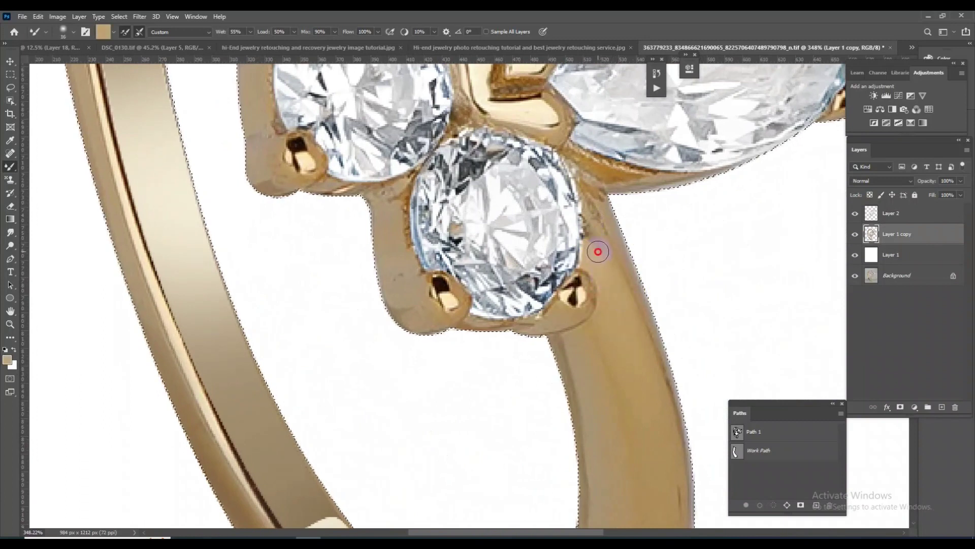
pyautogui.scroll(-7, 561, 175)
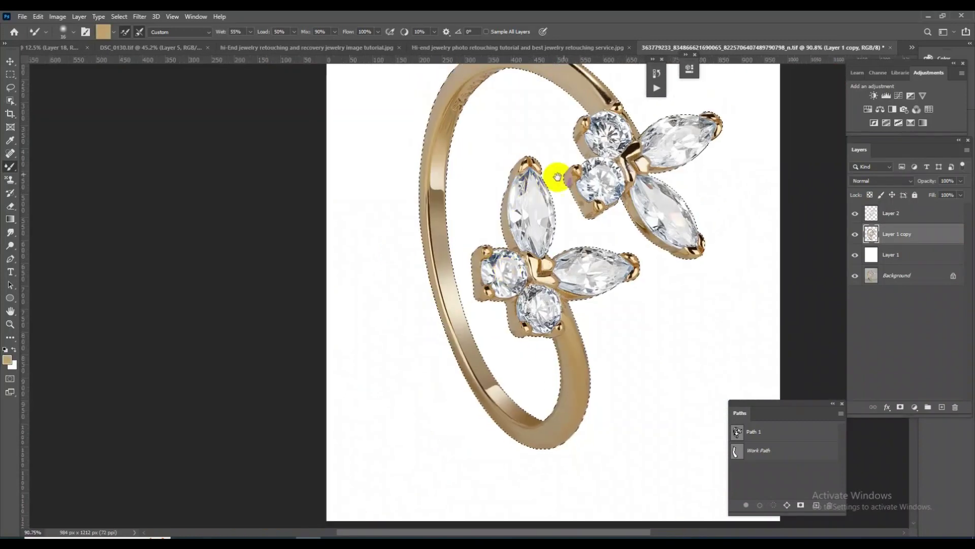
pyautogui.scroll(2, 537, 283)
pyautogui.scroll(4, 628, 311)
pyautogui.scroll(3, 628, 310)
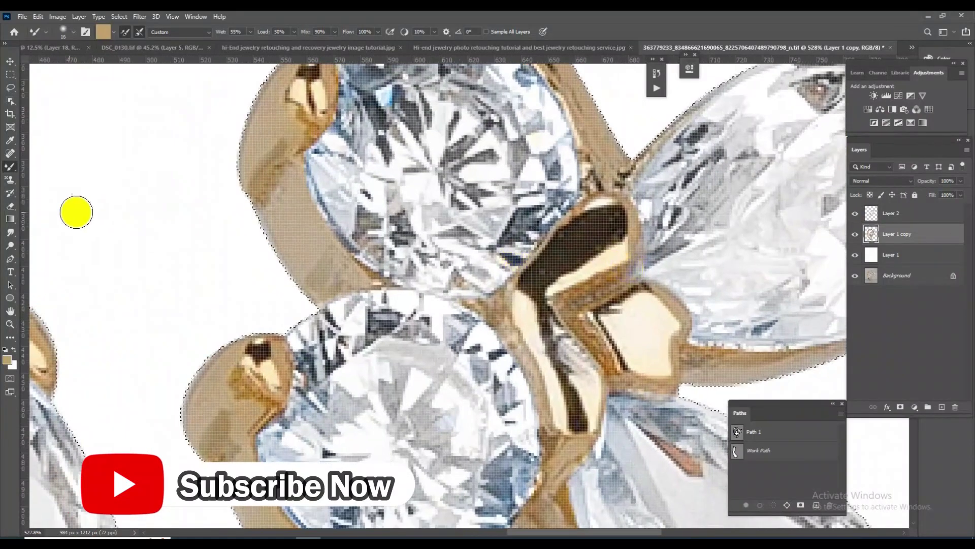
# - Smudge the gold centre piece's dark shadows and lower band line lighter at 84% strength
pyautogui.click(11, 233)
pyautogui.moveTo(605, 244)
pyautogui.mouseDown()
pyautogui.moveTo(614, 235)
pyautogui.moveTo(576, 257)
pyautogui.mouseUp()
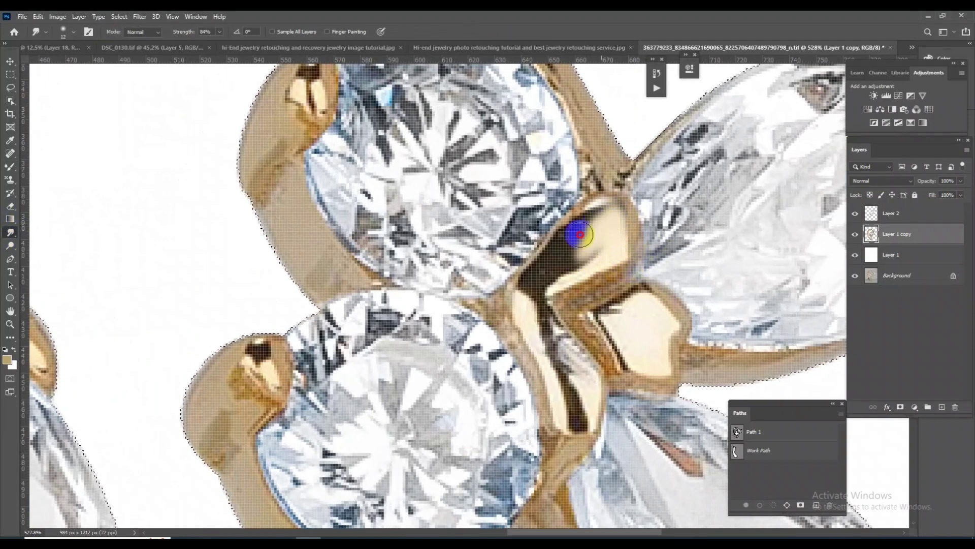
pyautogui.moveTo(580, 234)
pyautogui.mouseDown()
pyautogui.moveTo(614, 219)
pyautogui.moveTo(564, 276)
pyautogui.mouseUp()
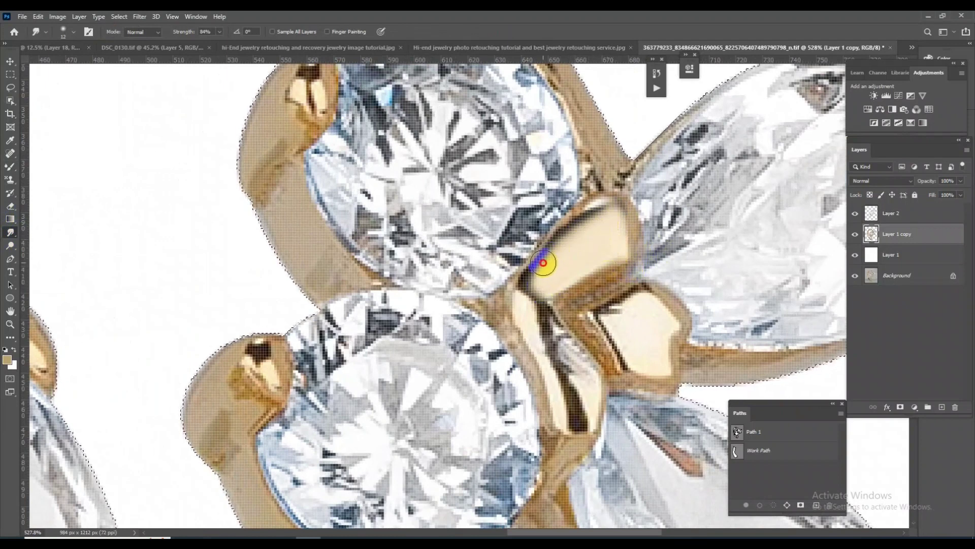
pyautogui.moveTo(596, 214); pyautogui.dragTo(558, 247)
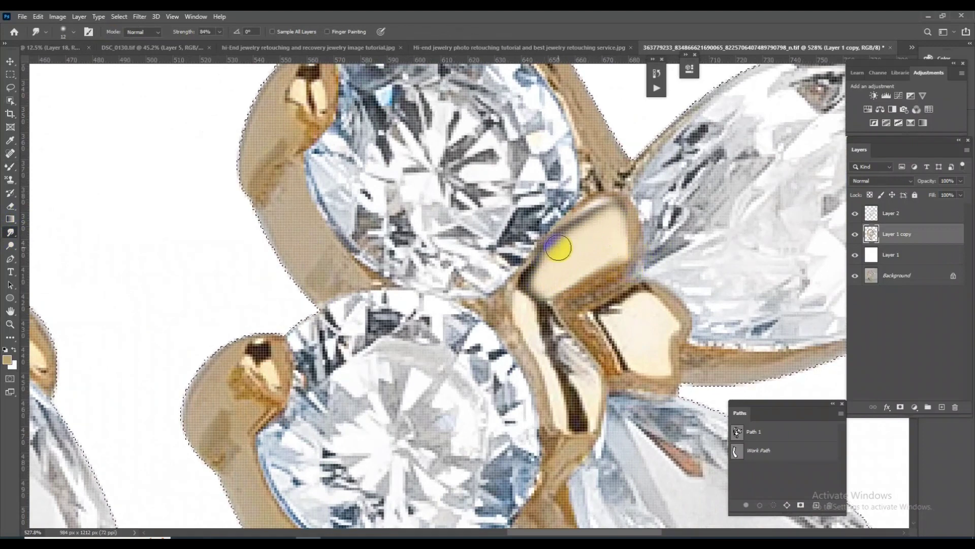
pyautogui.moveTo(550, 322)
pyautogui.mouseDown()
pyautogui.moveTo(575, 379)
pyautogui.moveTo(555, 343)
pyautogui.moveTo(571, 415)
pyautogui.mouseUp()
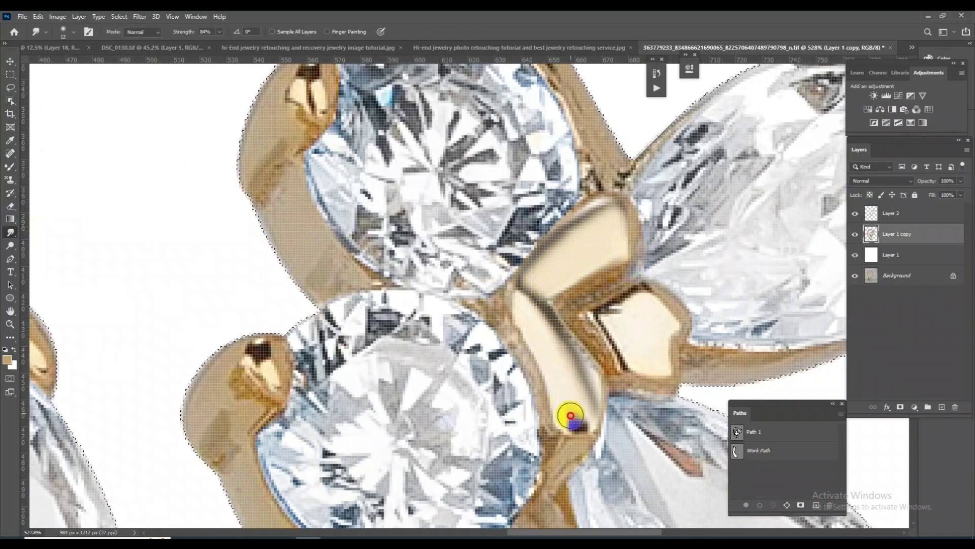
pyautogui.moveTo(545, 333)
pyautogui.mouseDown()
pyautogui.moveTo(579, 391)
pyautogui.moveTo(572, 424)
pyautogui.mouseUp()
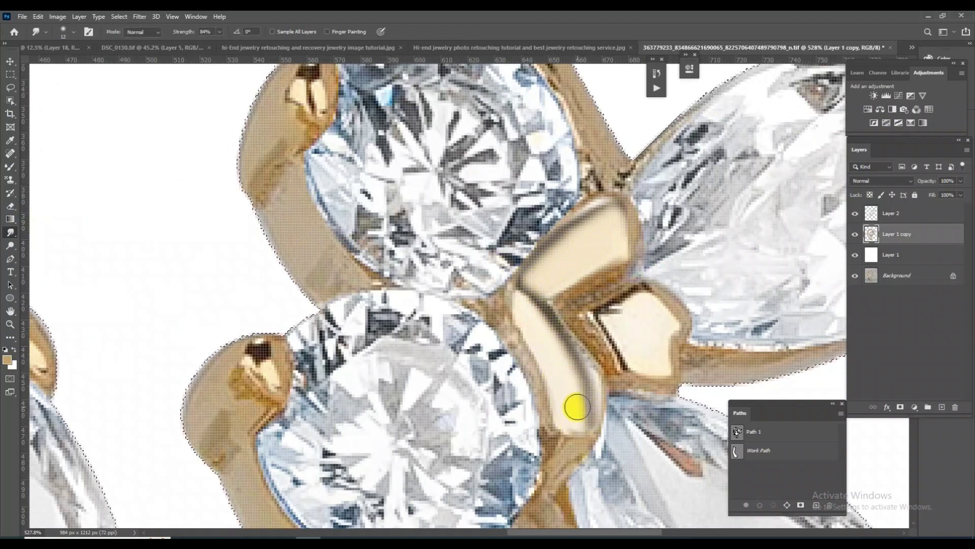
pyautogui.moveTo(637, 346); pyautogui.dragTo(571, 251)
pyautogui.scroll(4, 619, 295)
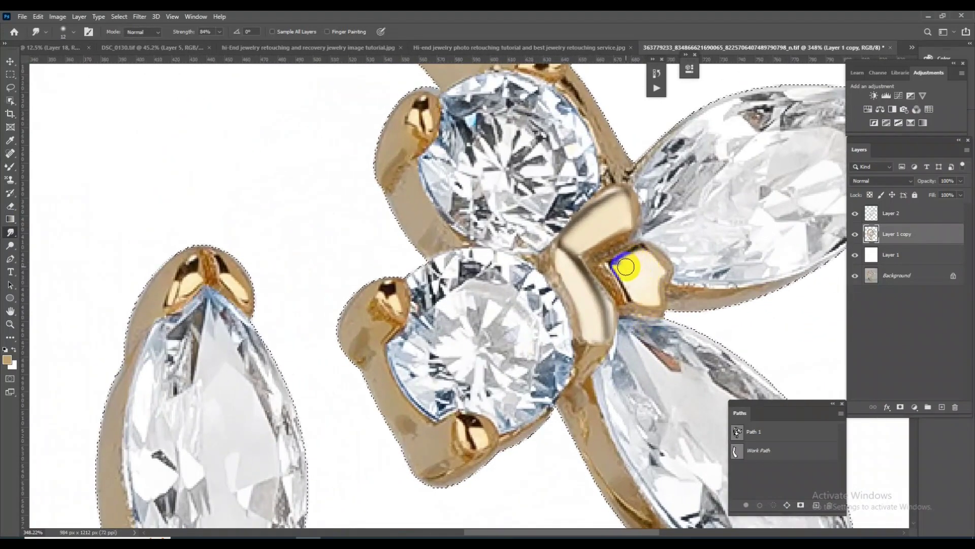
# - Copy the selected ring onto a new Layer 3
pyautogui.scroll(-5, 565, 240)
pyautogui.scroll(-4, 514, 283)
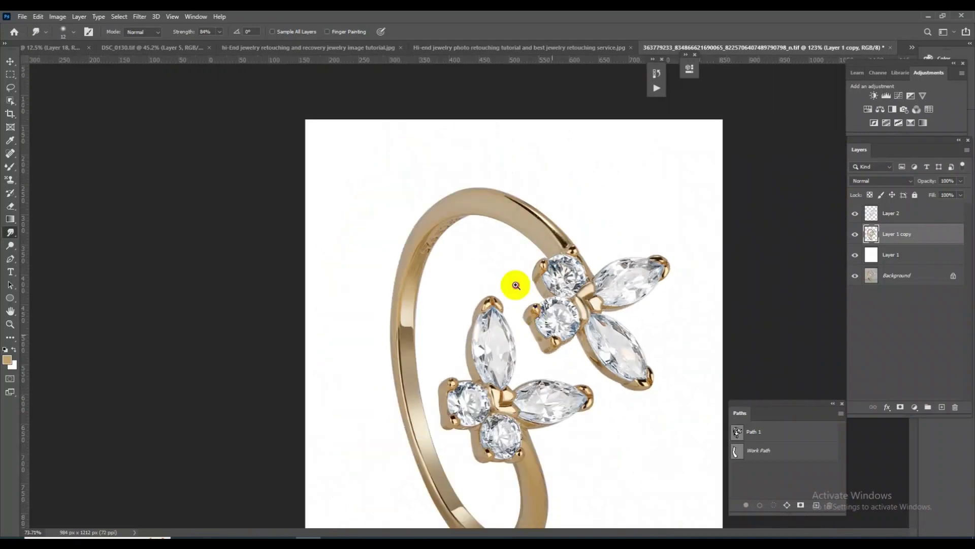
pyautogui.scroll(2, 508, 366)
pyautogui.scroll(-2, 514, 363)
pyautogui.scroll(2, 498, 355)
pyautogui.scroll(-1, 491, 375)
pyautogui.scroll(2, 492, 375)
pyautogui.scroll(1, 508, 387)
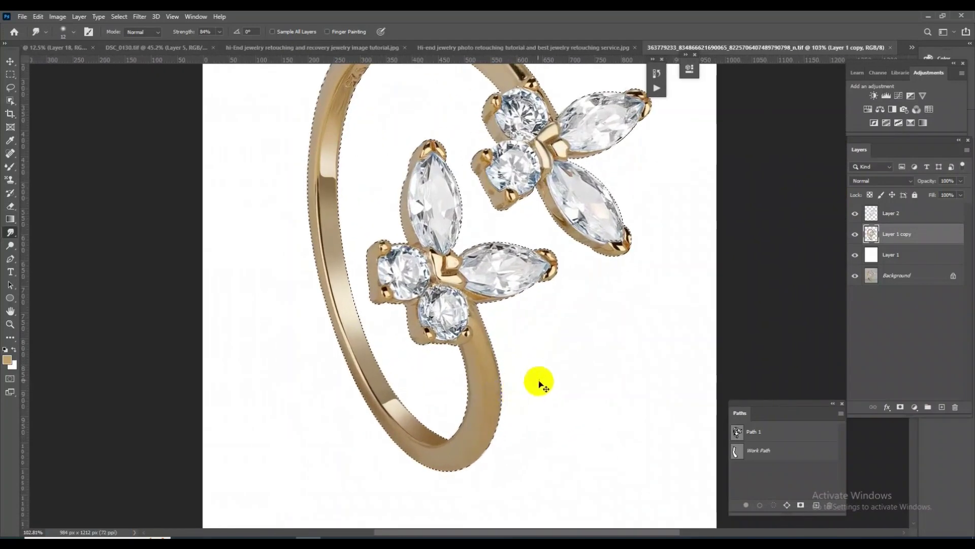
pyautogui.hotkey('ctrl', 'j')
# - Run the Camera Raw Filter on Layer 3 with Noise Reduction at 91
pyautogui.scroll(-2, 495, 322)
pyautogui.scroll(1, 442, 305)
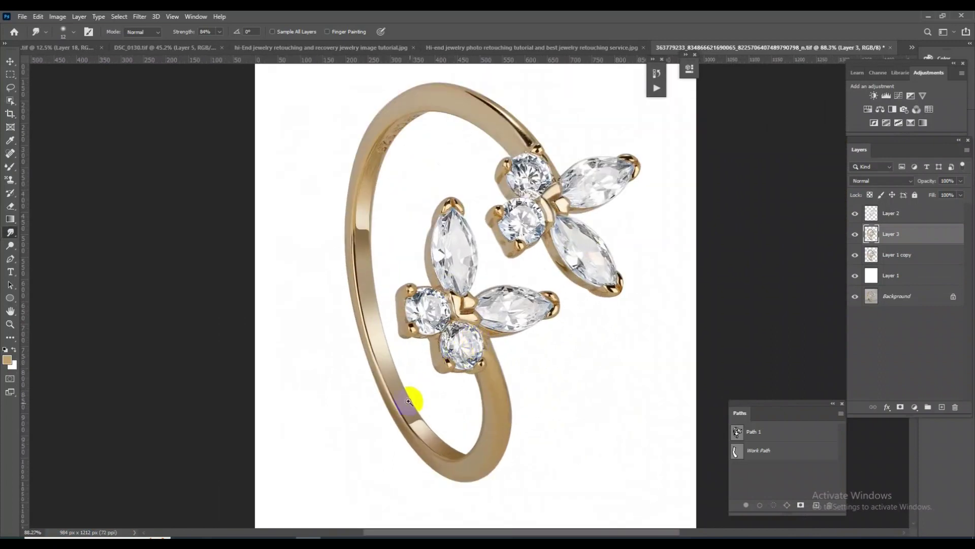
pyautogui.scroll(2, 413, 392)
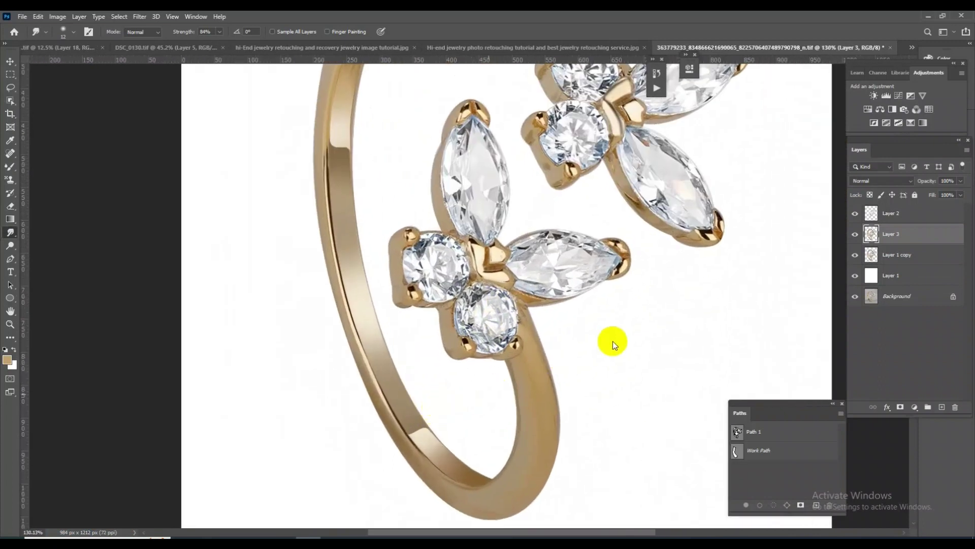
pyautogui.hotkey('ctrl', 'shift', 'a')
pyautogui.moveTo(495, 278); pyautogui.dragTo(543, 285)
pyautogui.click(532, 360)
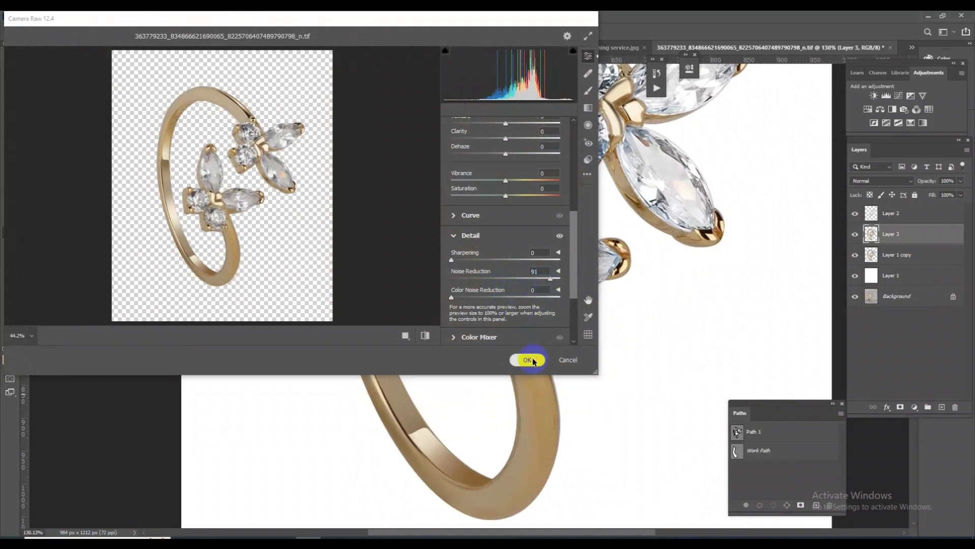
pyautogui.moveTo(620, 320)
pyautogui.mouseDown()
pyautogui.moveTo(466, 187)
pyautogui.moveTo(596, 224)
pyautogui.moveTo(470, 291)
pyautogui.moveTo(487, 299)
pyautogui.mouseUp()
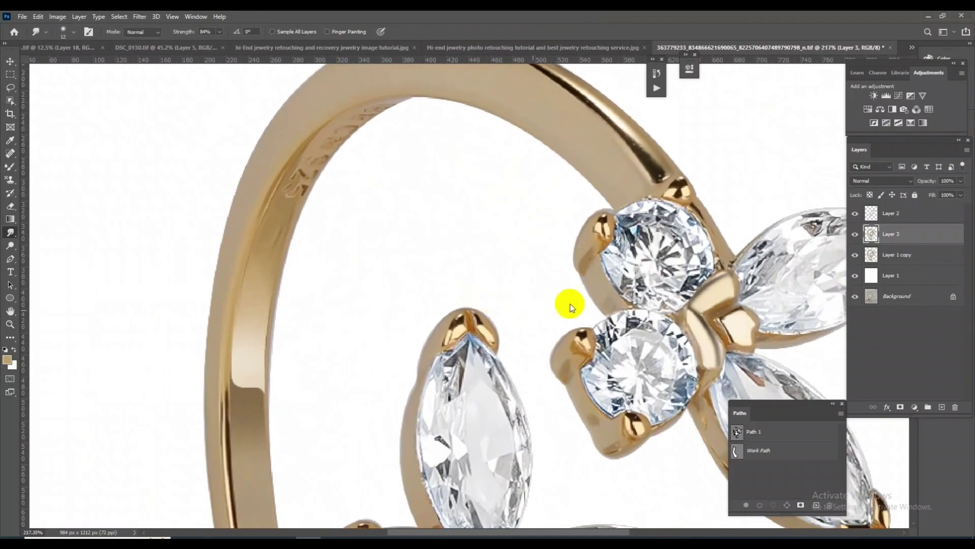
# - Apply Camera Raw: Sharpening 82, Texture +12, Clarity +13, Contrast +51, Shadows +100, Whites +8, Blacks +83
pyautogui.hotkey('ctrl', 'shift', 'a')
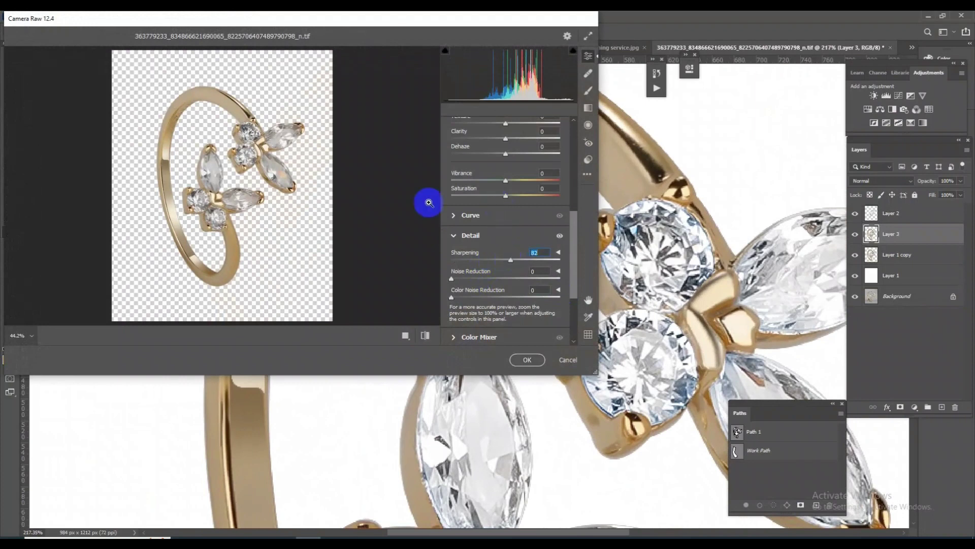
pyautogui.scroll(1, 503, 193)
pyautogui.scroll(1, 520, 186)
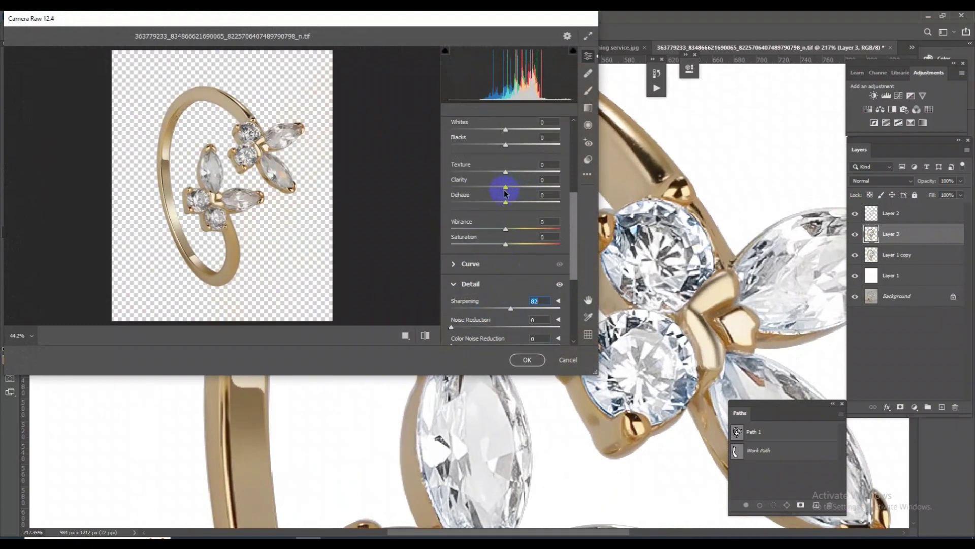
pyautogui.scroll(1, 507, 213)
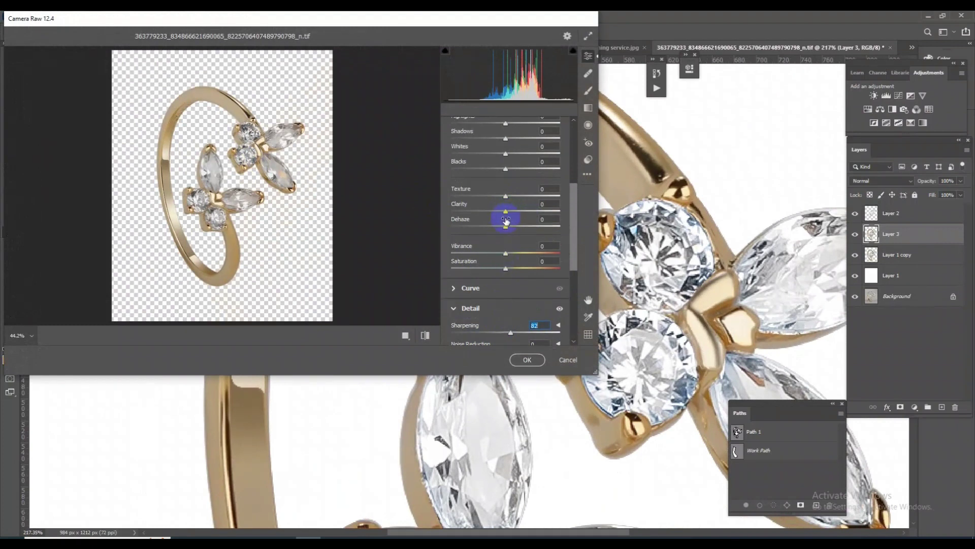
pyautogui.moveTo(507, 209); pyautogui.dragTo(514, 213)
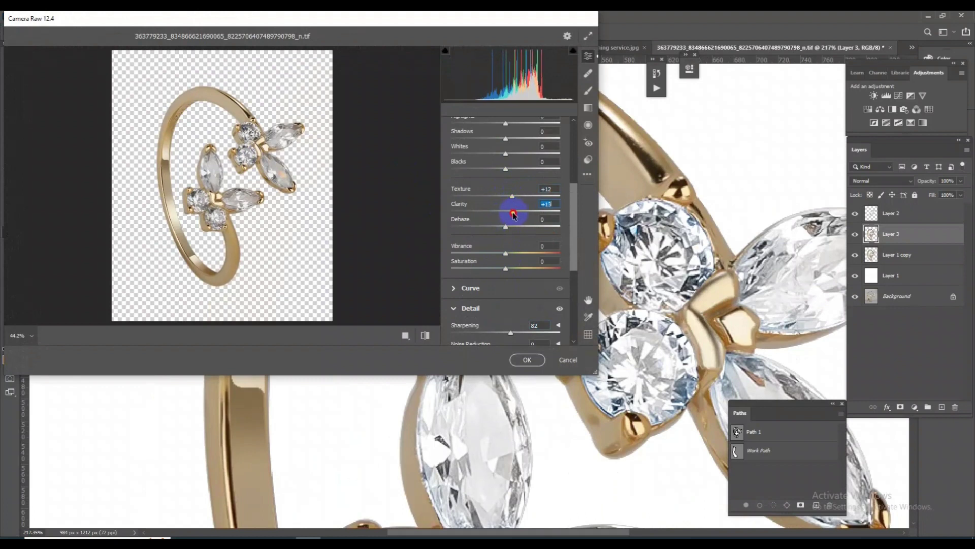
pyautogui.moveTo(506, 174); pyautogui.dragTo(531, 169)
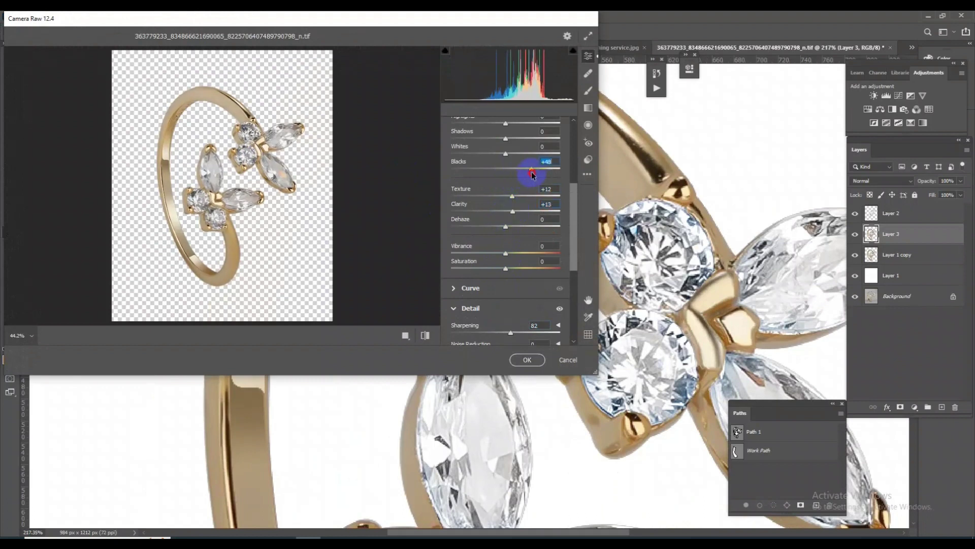
pyautogui.scroll(2, 516, 183)
pyautogui.moveTo(532, 221); pyautogui.dragTo(551, 225)
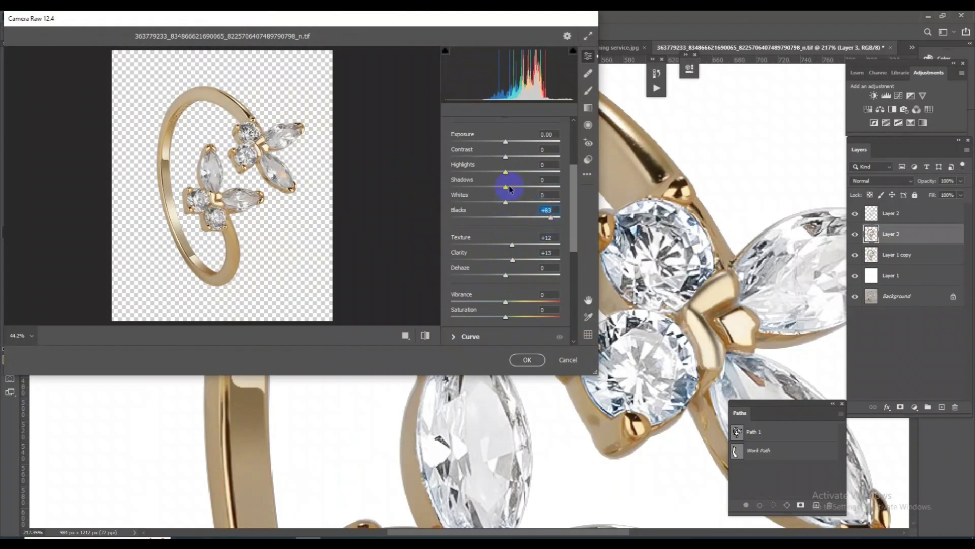
pyautogui.moveTo(508, 186); pyautogui.dragTo(567, 208)
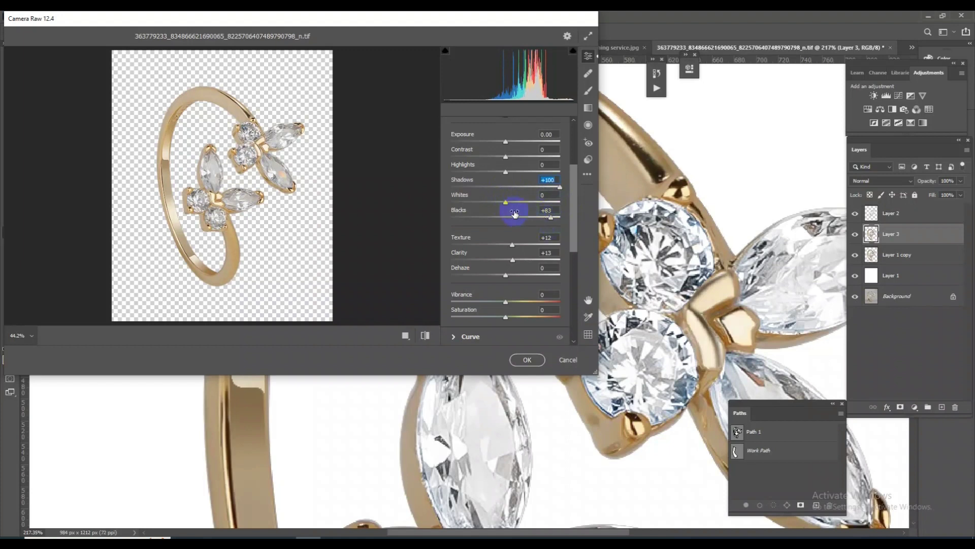
pyautogui.moveTo(507, 204)
pyautogui.mouseDown()
pyautogui.moveTo(531, 183)
pyautogui.moveTo(535, 190)
pyautogui.mouseUp()
pyautogui.scroll(1, 521, 194)
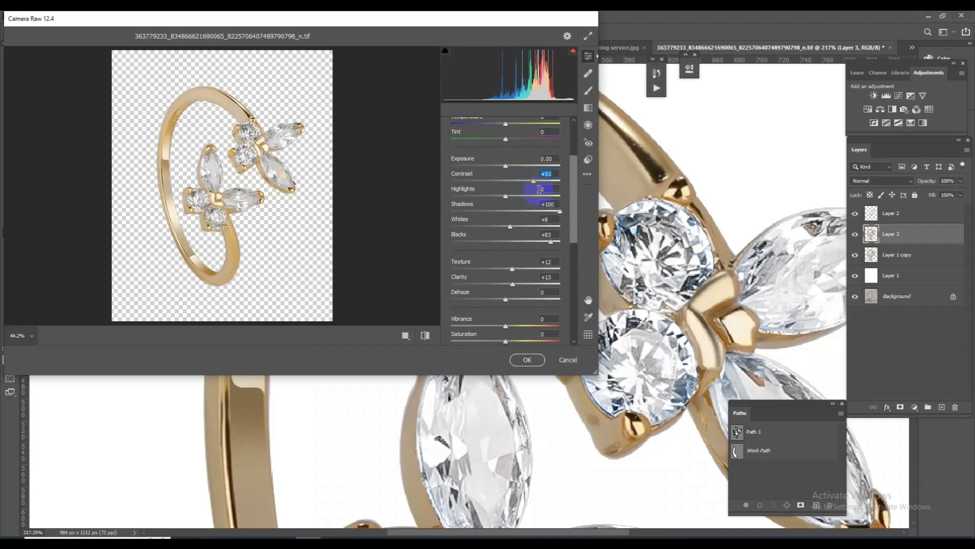
pyautogui.click(526, 358)
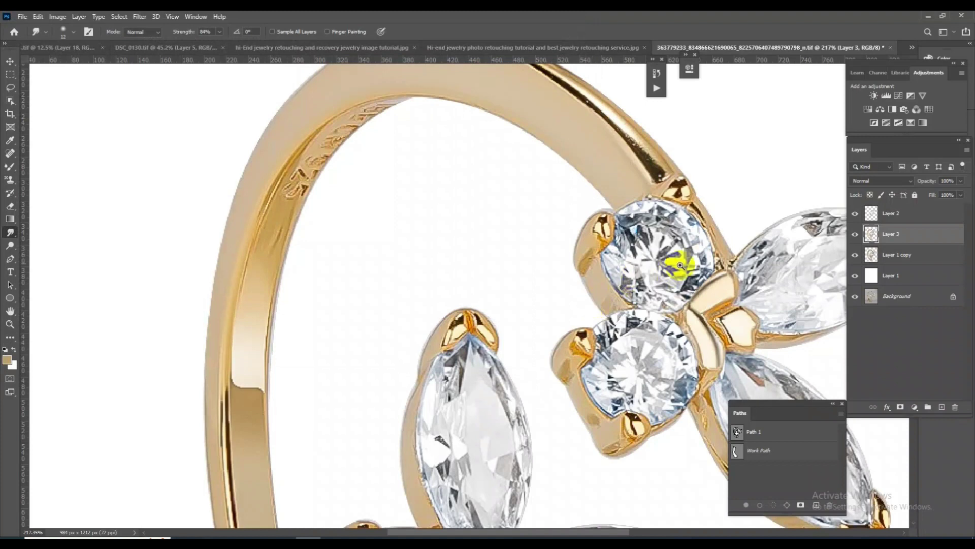
# - Compare the ring before and after the adjustment, keeping the brighter Layer 3 version
pyautogui.hotkey('ctrl', '0')
pyautogui.scroll(2, 516, 326)
pyautogui.scroll(1, 505, 381)
pyautogui.hotkey('ctrl', 'z')
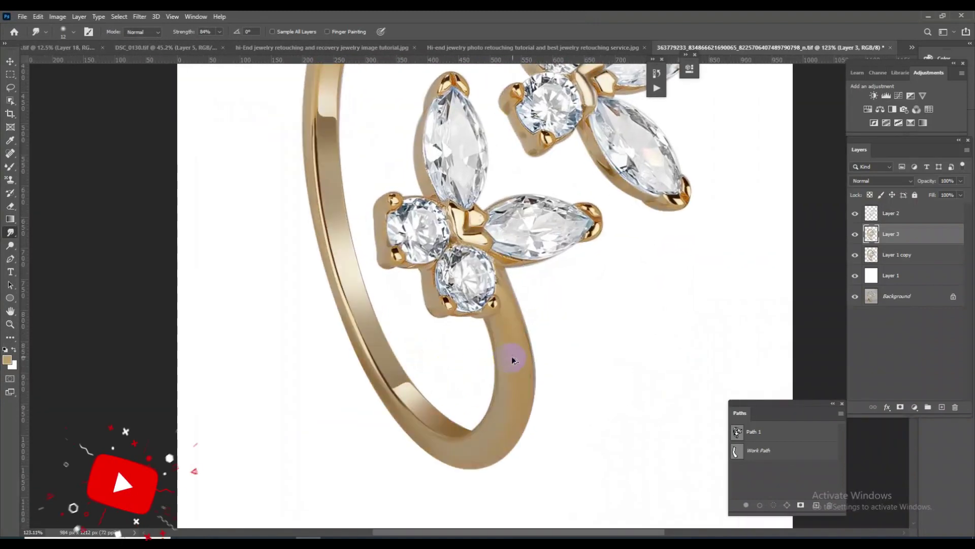
pyautogui.hotkey('ctrl', 'shift', 'z')
pyautogui.hotkey('ctrl', 'z')
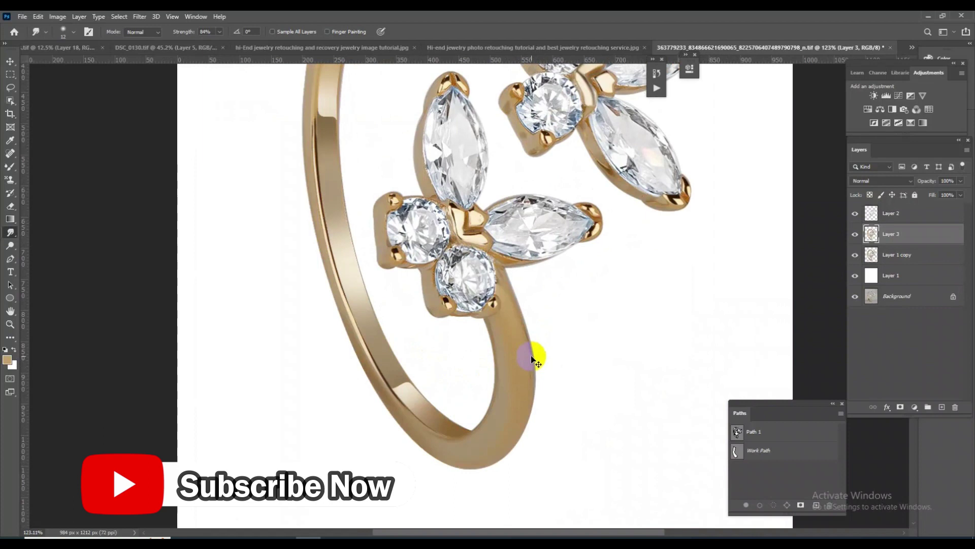
pyautogui.hotkey('ctrl', 'shift', 'z')
pyautogui.scroll(-2, 556, 311)
pyautogui.hotkey('ctrl', '0')
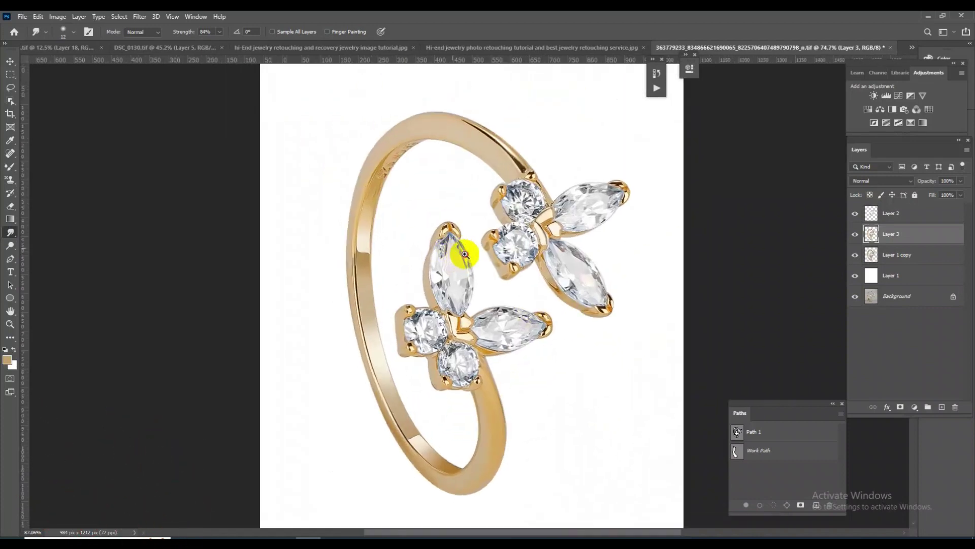
pyautogui.scroll(2, 464, 254)
pyautogui.click(855, 234)
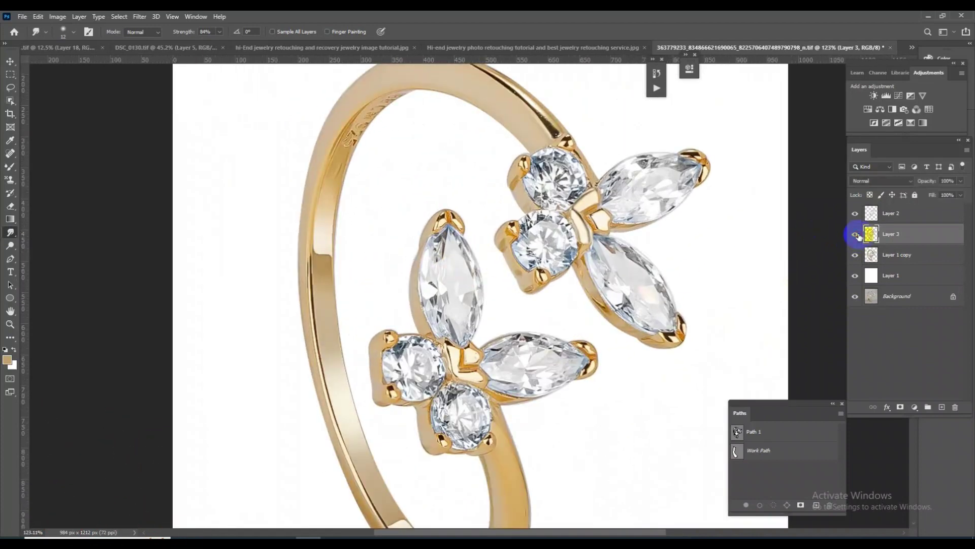
pyautogui.click(855, 234)
pyautogui.click(856, 234)
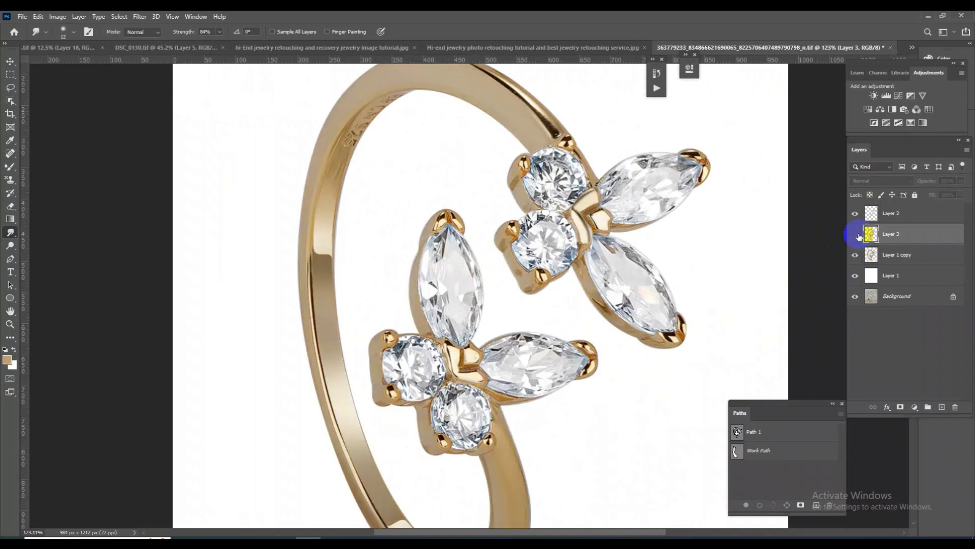
pyautogui.click(855, 234)
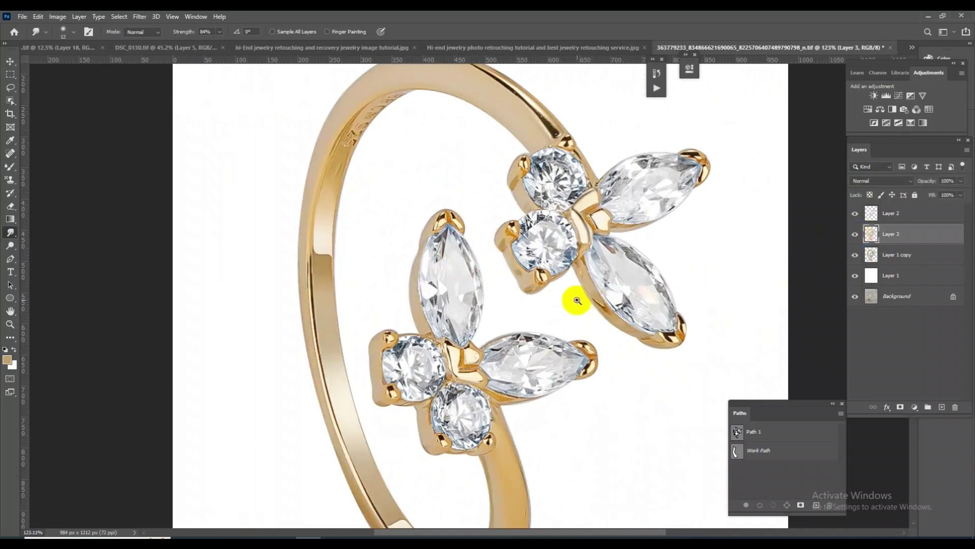
pyautogui.keyDown('ctrl'); pyautogui.click(584, 295); pyautogui.keyUp('ctrl')
# - Load the ring selection from Layer 3 and add an empty Layer 4 above it
pyautogui.scroll(-10, 584, 295)
pyautogui.scroll(-1, 554, 338)
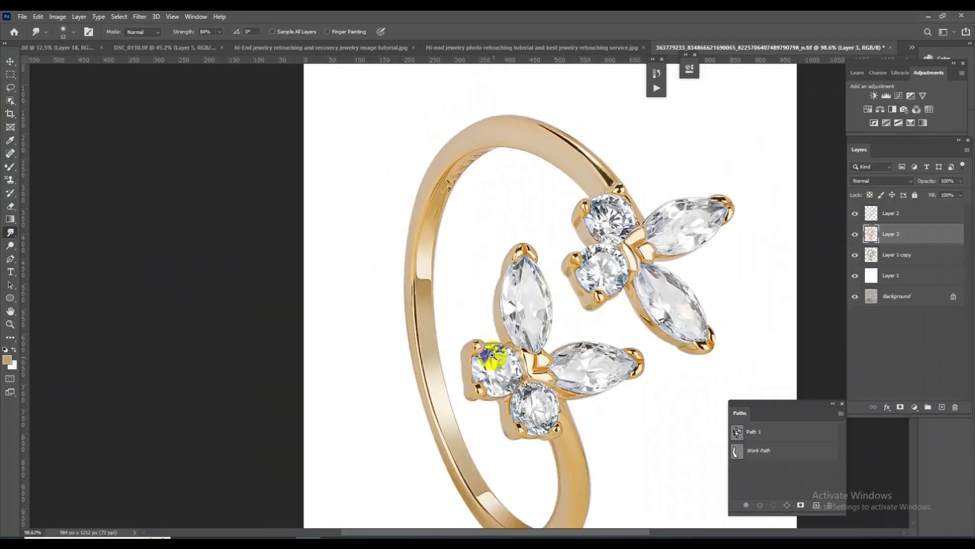
pyautogui.scroll(1, 490, 362)
pyautogui.scroll(-1, 599, 322)
pyautogui.scroll(-1, 555, 285)
pyautogui.scroll(1, 762, 276)
pyautogui.click(872, 235)
pyautogui.click(943, 407)
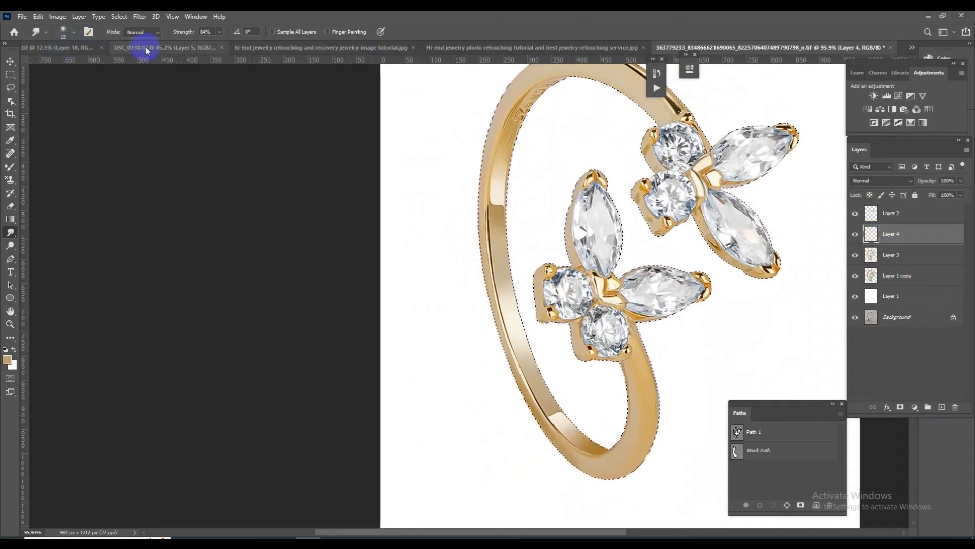
# - Sample a light yellow gold from the jewellery collage and fill Layer 4 with it
pyautogui.click(57, 60)
pyautogui.rightClick(11, 168)
pyautogui.click(49, 166)
pyautogui.keyDown('alt'); pyautogui.click(615, 329); pyautogui.keyUp('alt')
pyautogui.click(845, 50)
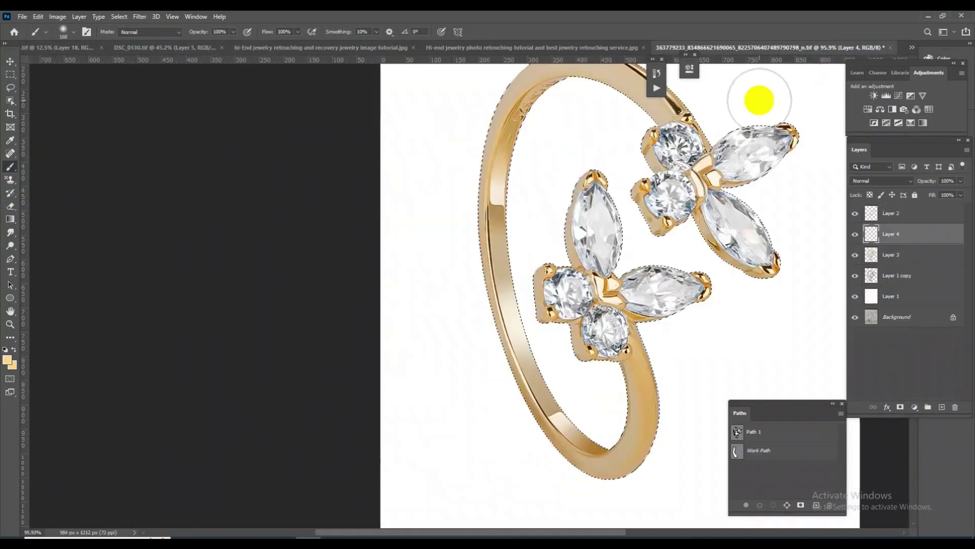
pyautogui.click(895, 280)
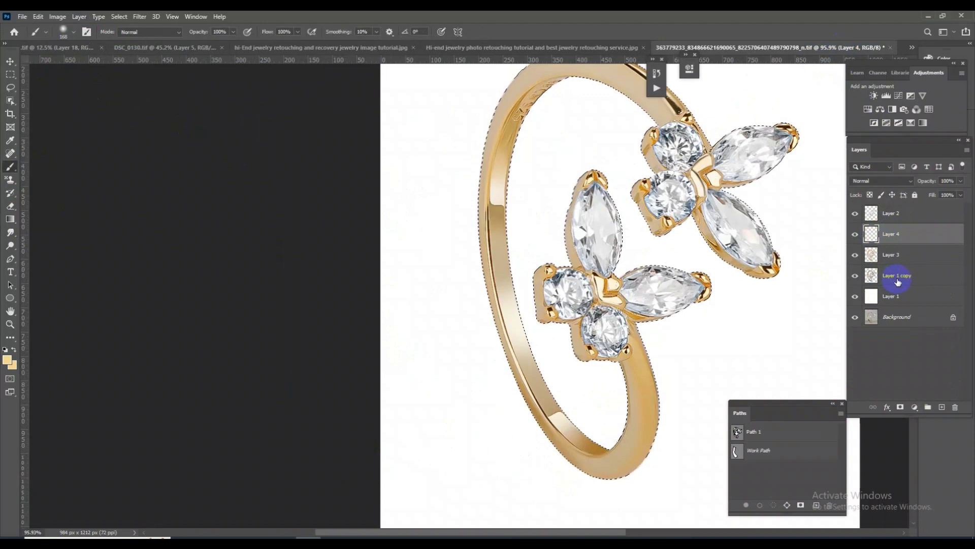
# - Set Layer 4 to Color blend mode at 62% fill and merge it into Layer 3
pyautogui.click(886, 181)
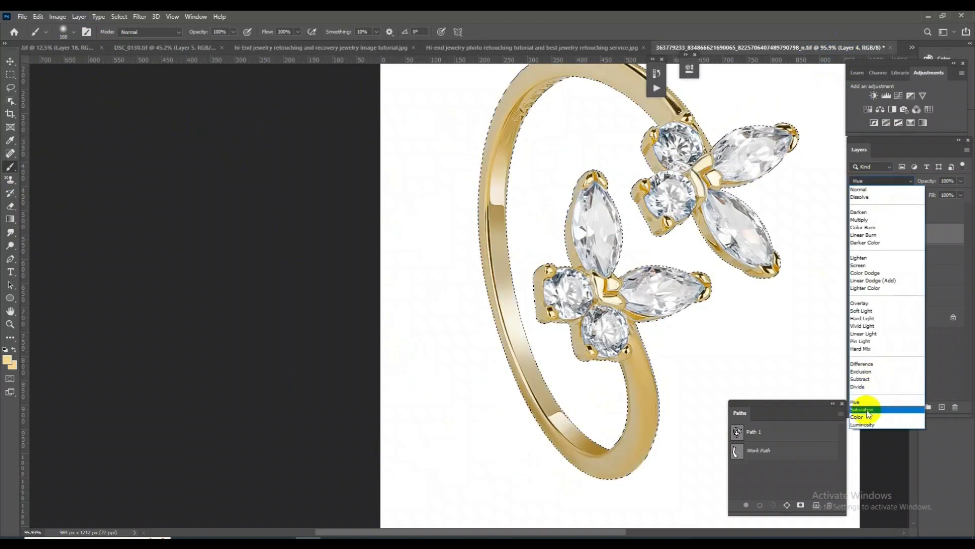
pyautogui.click(867, 418)
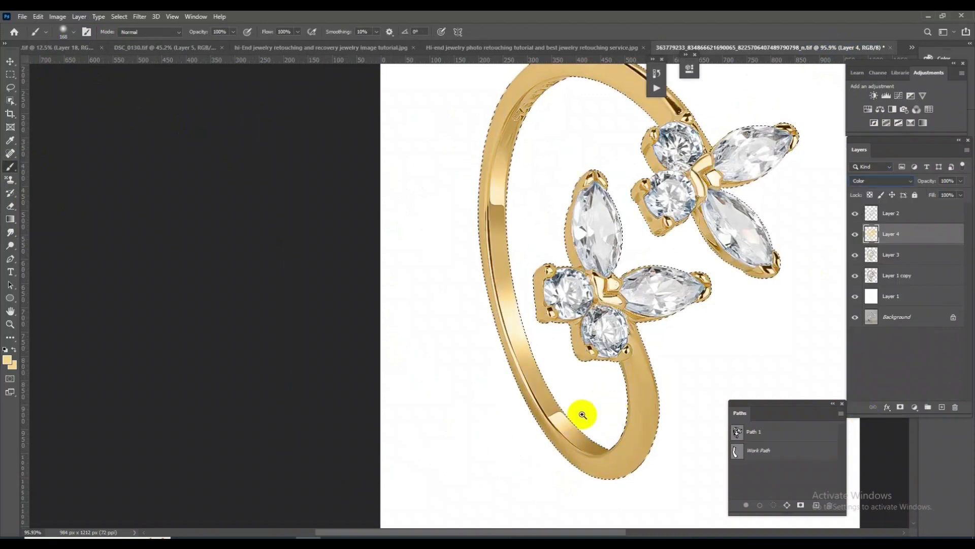
pyautogui.click(961, 195)
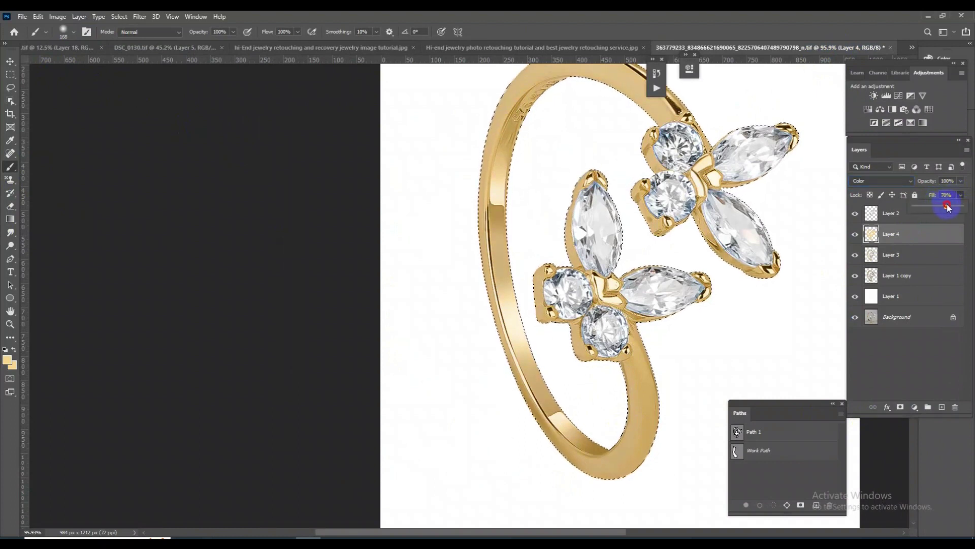
pyautogui.keyDown('shift'); pyautogui.click(901, 257); pyautogui.keyUp('shift')
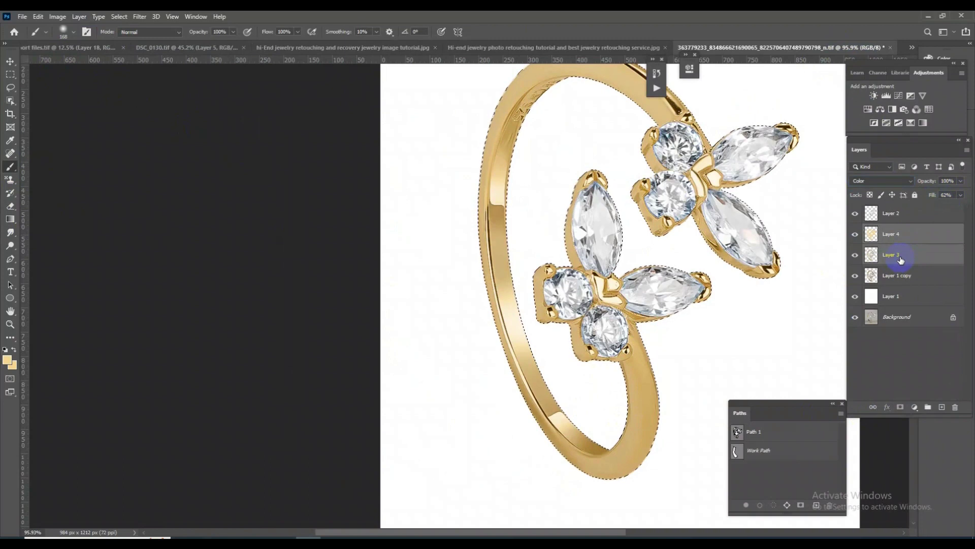
pyautogui.hotkey('ctrl', 'e')
pyautogui.scroll(5, 540, 261)
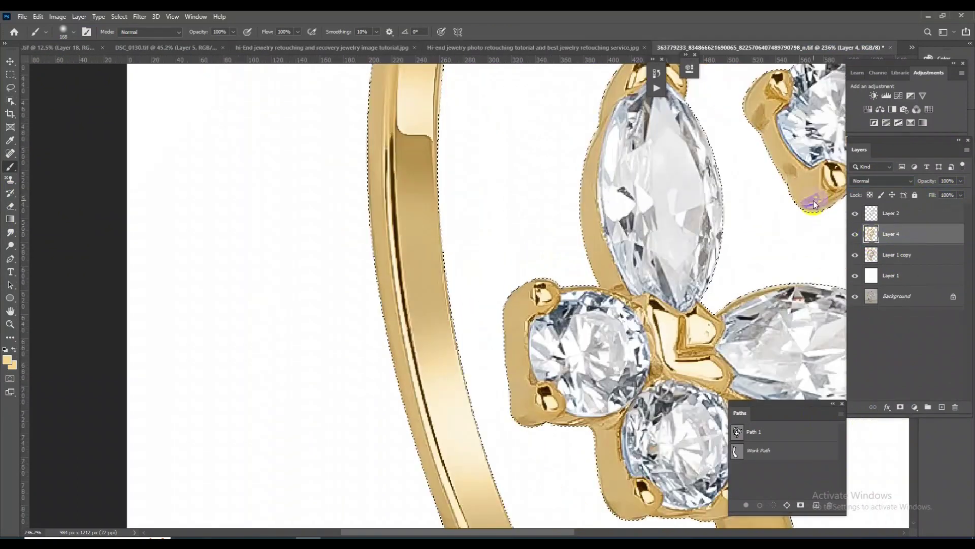
# - Add a Levels adjustment over the ring and lower the white input point to brighten it
pyautogui.click(887, 96)
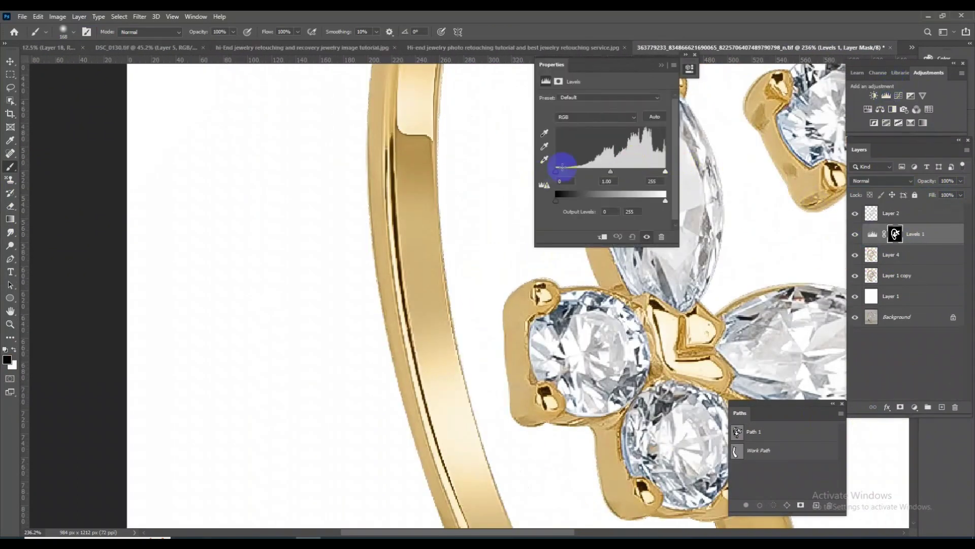
pyautogui.click(664, 173)
pyautogui.moveTo(663, 174); pyautogui.dragTo(662, 173)
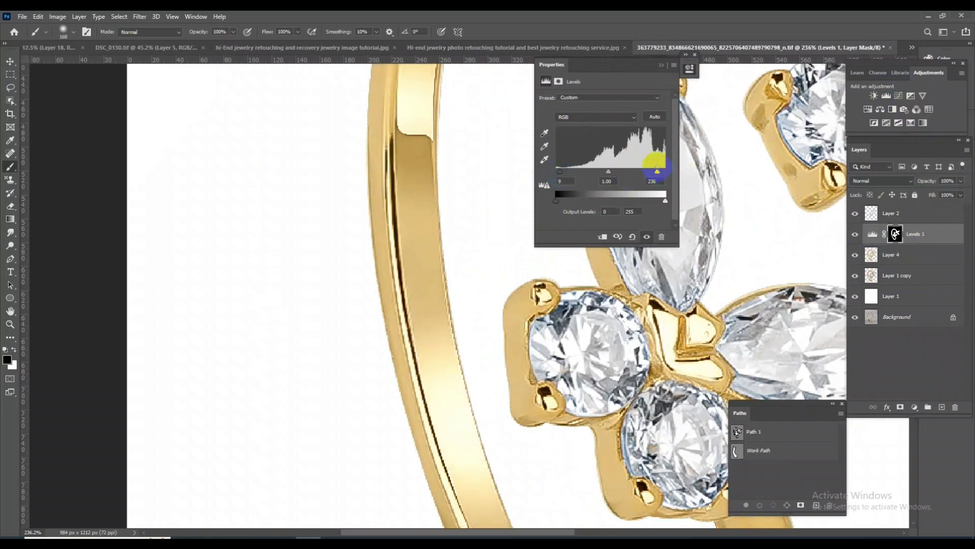
pyautogui.scroll(-5, 457, 282)
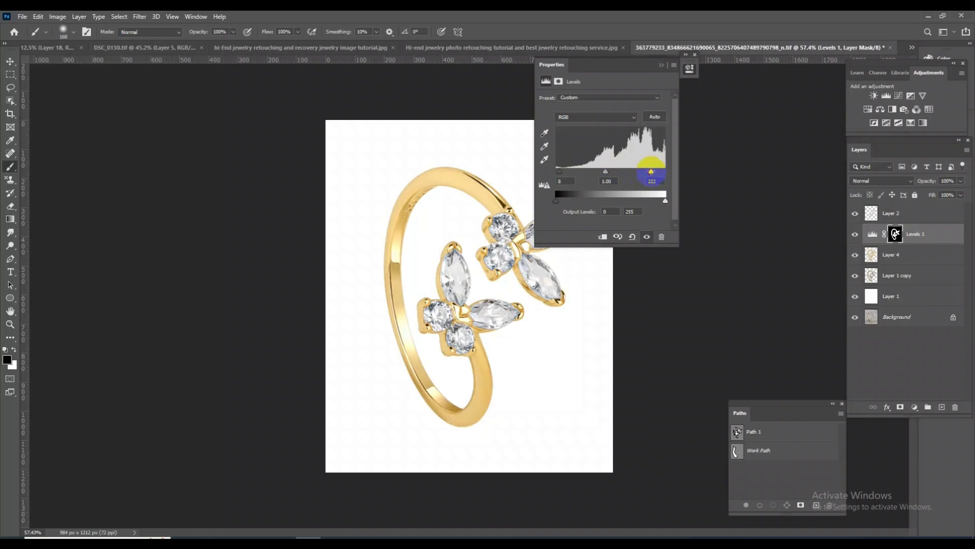
pyautogui.click(663, 66)
pyautogui.scroll(3, 591, 277)
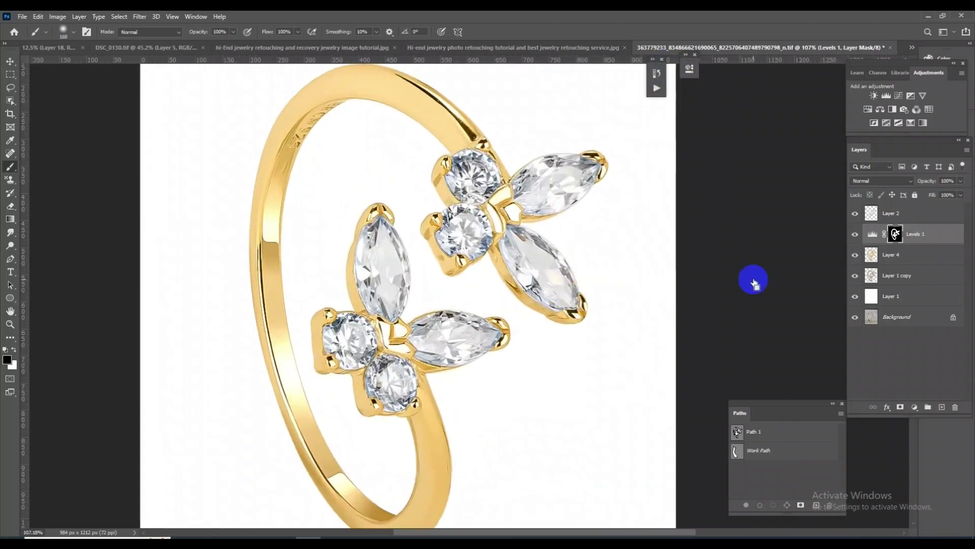
pyautogui.click(855, 234)
# - Reduce the Levels fill to 62% and merge it with Layer 4 into Levels 1
pyautogui.scroll(-3, 483, 327)
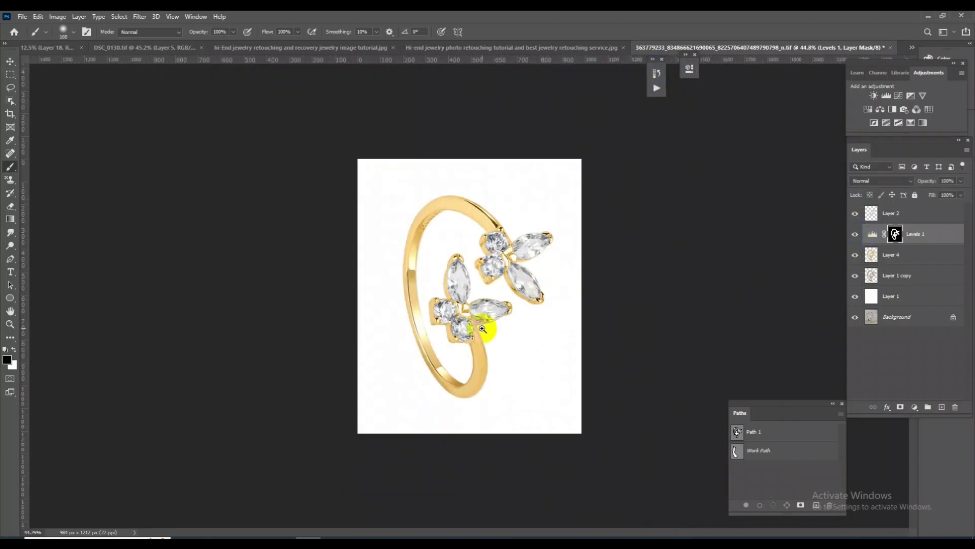
pyautogui.scroll(2, 457, 360)
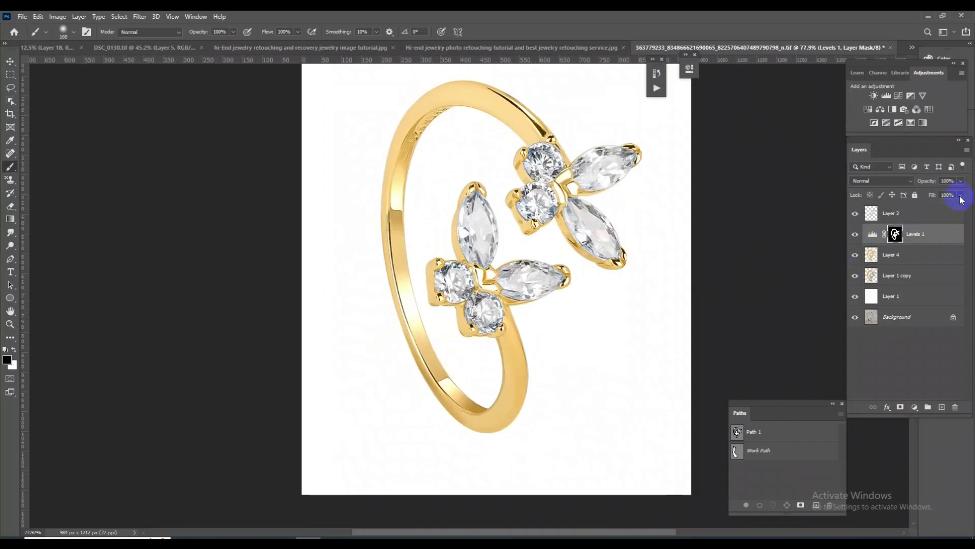
pyautogui.click(936, 206)
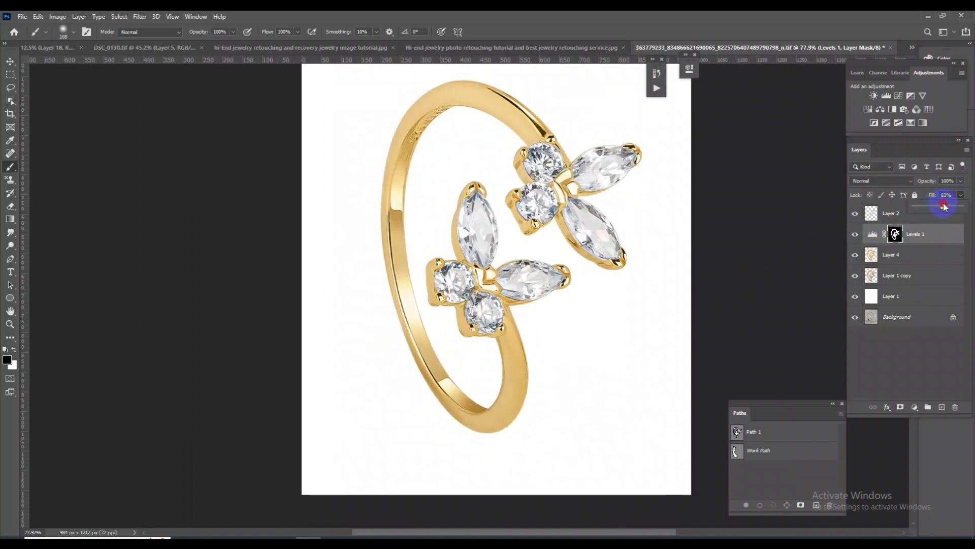
pyautogui.keyDown('shift'); pyautogui.click(899, 262); pyautogui.keyUp('shift')
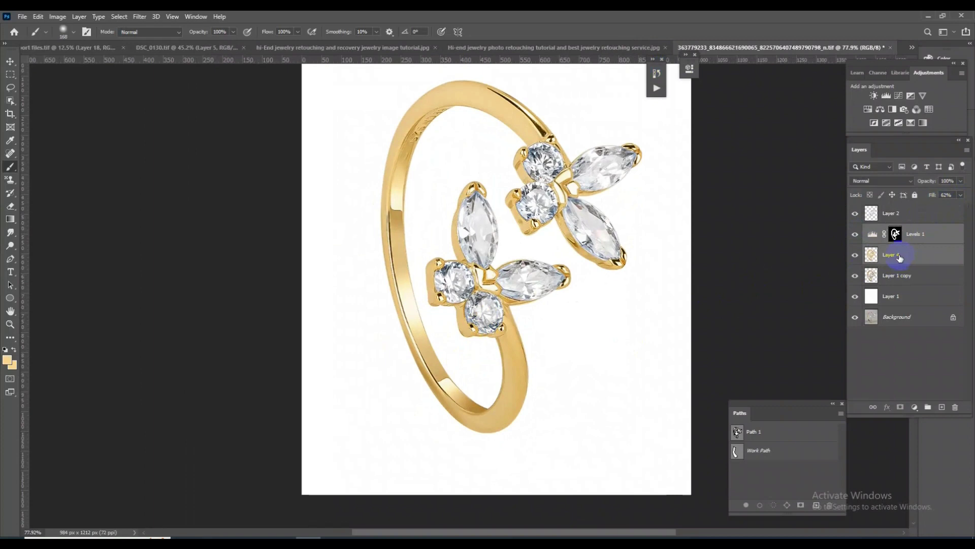
pyautogui.hotkey('ctrl', 'e')
pyautogui.click(894, 219)
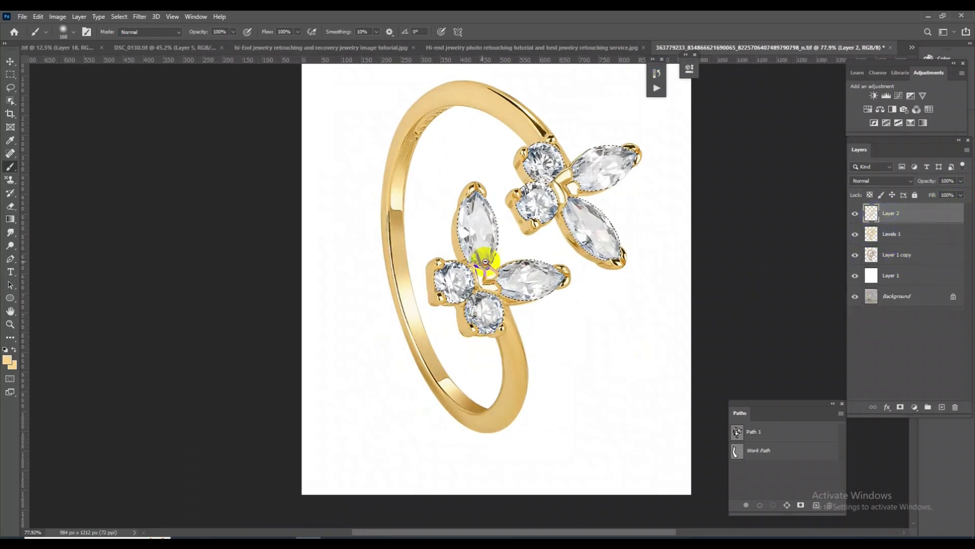
# - Load the stones selection from Layer 2 and add Levels with black 16 and white 241 inputs
pyautogui.keyDown('ctrl'); pyautogui.click(871, 214); pyautogui.keyUp('ctrl')
pyautogui.click(887, 96)
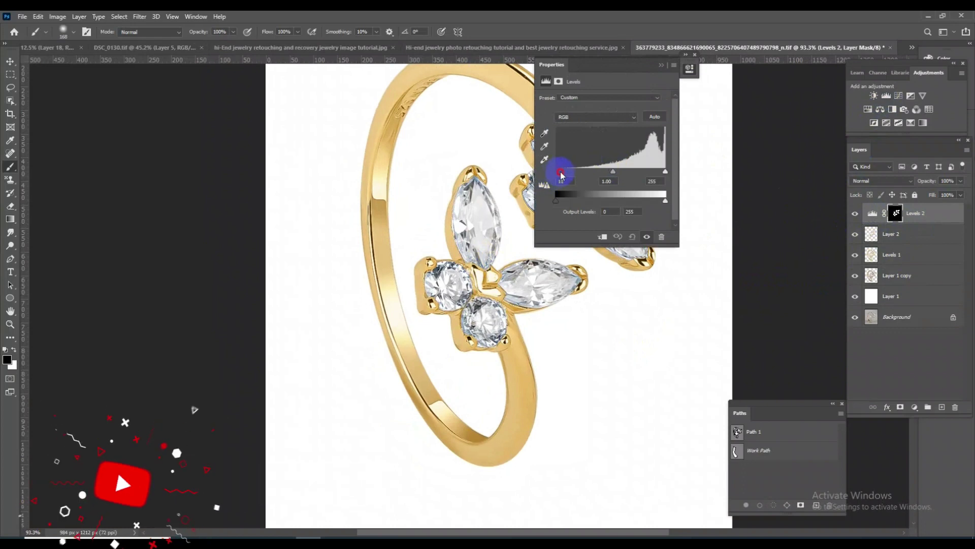
pyautogui.moveTo(557, 172); pyautogui.dragTo(562, 173)
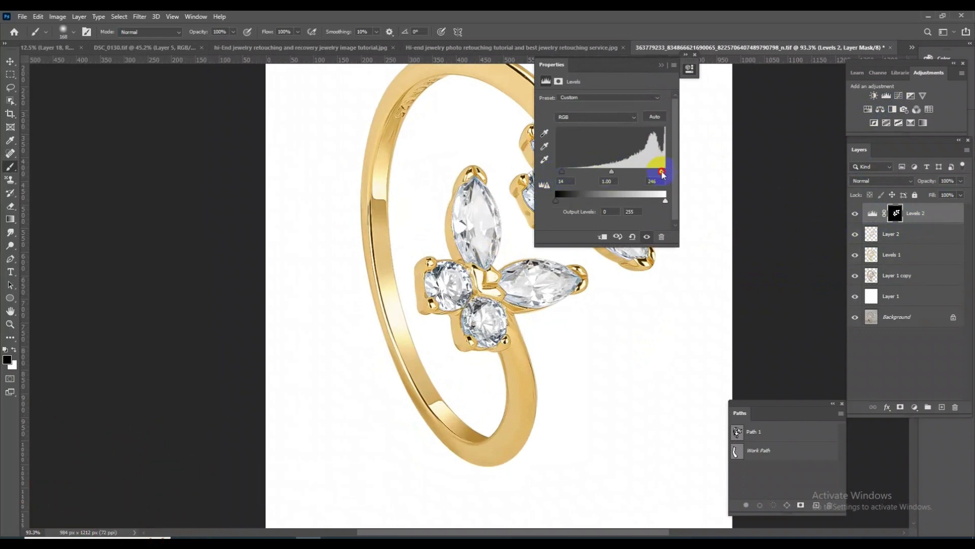
pyautogui.moveTo(661, 173); pyautogui.dragTo(657, 172)
# - Compare the stone brightening on and off, then merge the Levels into Layer 2
pyautogui.click(660, 67)
pyautogui.scroll(-5, 450, 305)
pyautogui.scroll(4, 496, 320)
pyautogui.scroll(2, 497, 320)
pyautogui.click(855, 213)
pyautogui.click(856, 213)
pyautogui.click(856, 214)
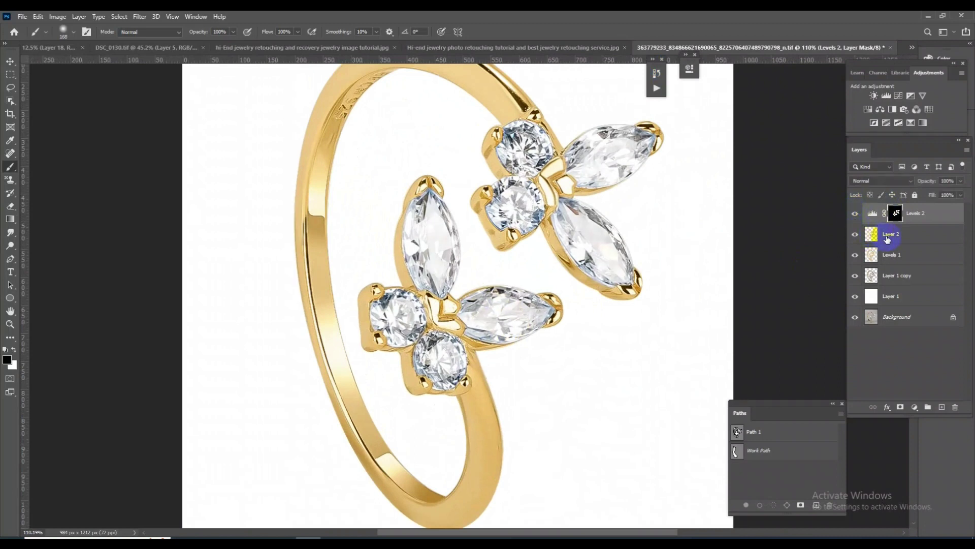
pyautogui.hotkey('ctrl', 'e')
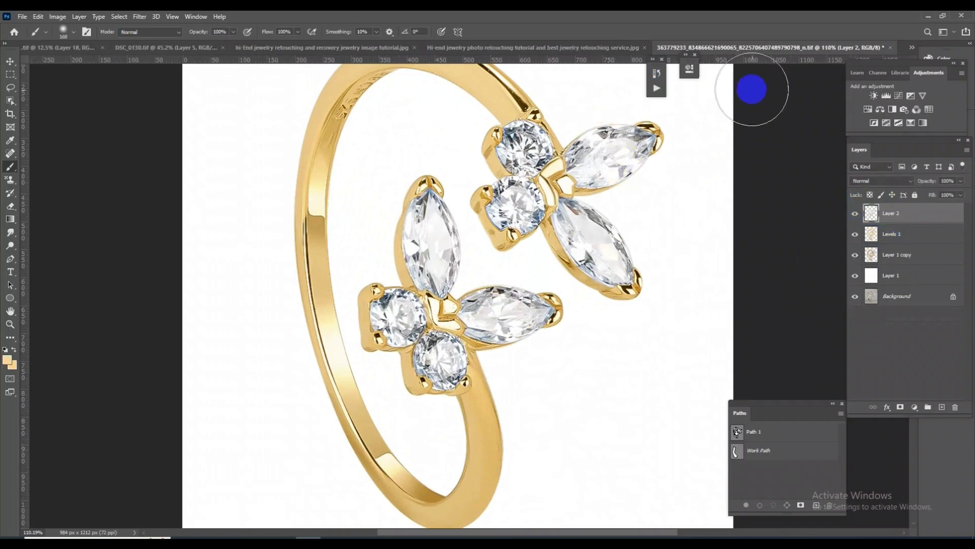
pyautogui.moveTo(675, 242)
pyautogui.mouseDown()
pyautogui.moveTo(483, 283)
pyautogui.moveTo(529, 318)
pyautogui.mouseUp()
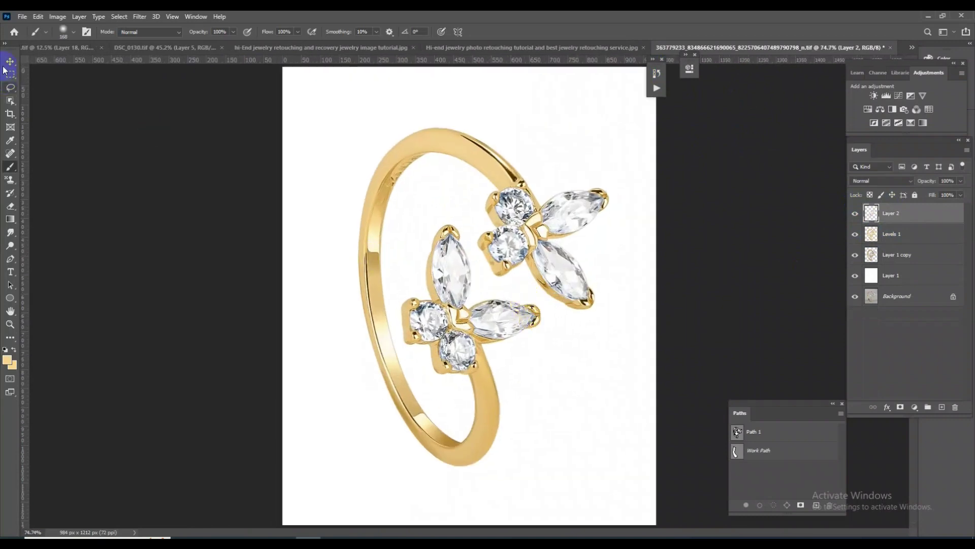
# - Open the gold-and-silver rings reference photo and marquee-select the gold ring on the left
pyautogui.click(21, 17)
pyautogui.click(38, 36)
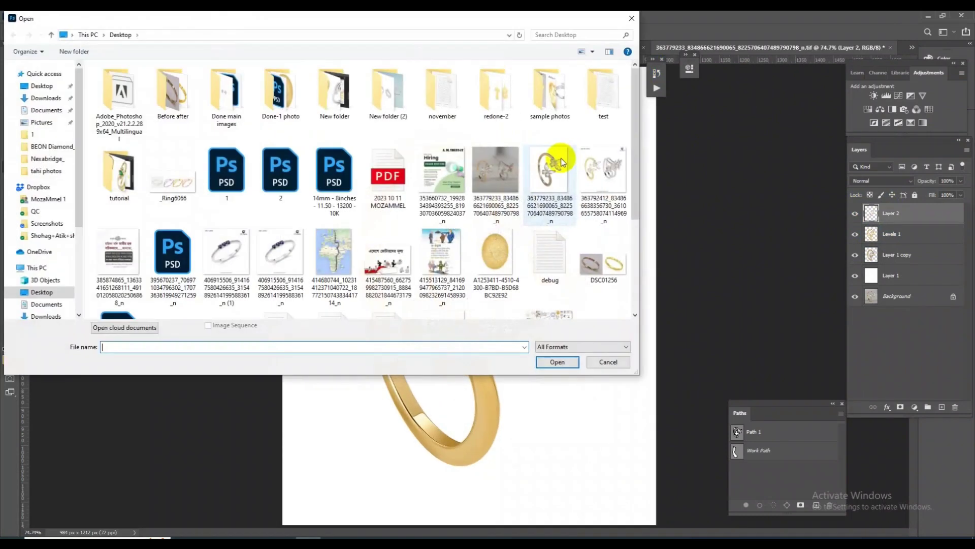
pyautogui.doubleClick(587, 184)
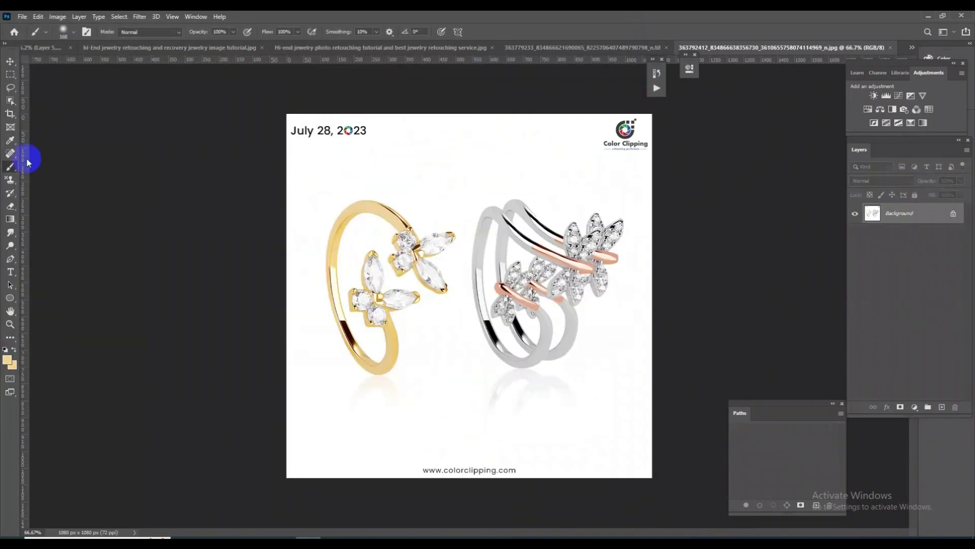
pyautogui.press('m')
pyautogui.moveTo(299, 151)
pyautogui.mouseDown()
pyautogui.moveTo(327, 218)
pyautogui.moveTo(445, 417)
pyautogui.mouseUp()
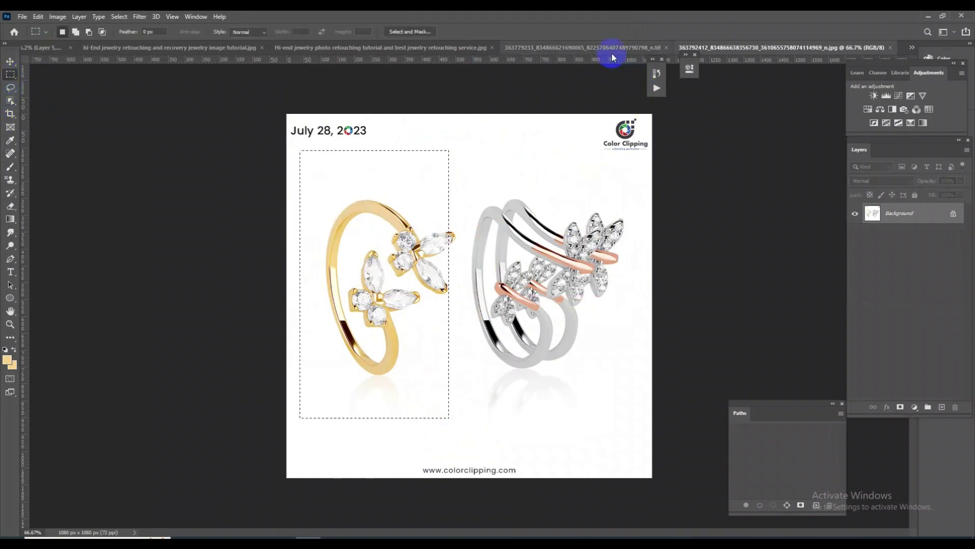
# - Paste the gold ring into the butterfly ring document and move it toward the lower right
pyautogui.click(612, 48)
pyautogui.hotkey('ctrl', 'v')
pyautogui.hotkey('ctrl', 't')
pyautogui.moveTo(548, 305)
pyautogui.mouseDown()
pyautogui.moveTo(583, 389)
pyautogui.moveTo(710, 381)
pyautogui.moveTo(681, 207)
pyautogui.moveTo(342, 281)
pyautogui.moveTo(352, 321)
pyautogui.moveTo(693, 379)
pyautogui.mouseUp()
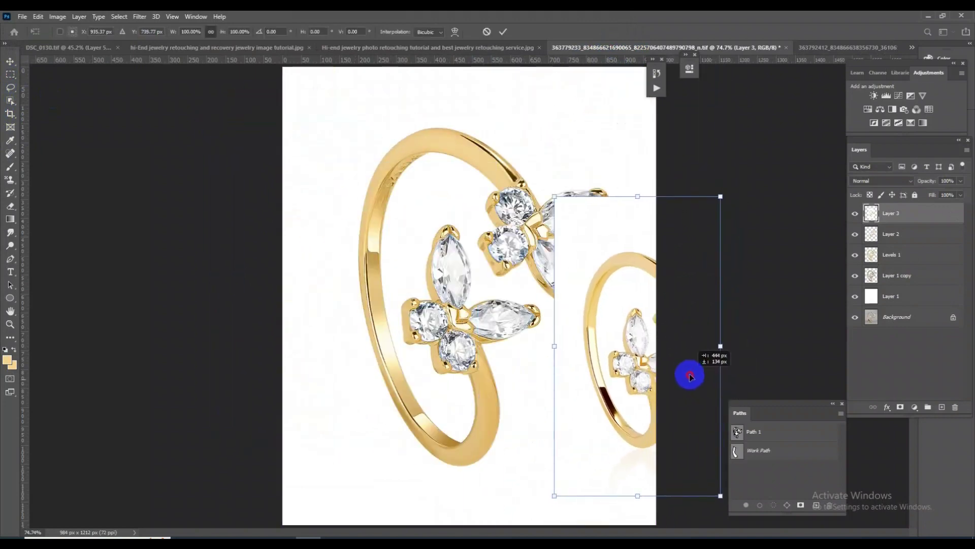
# - Put Layer 3 below Levels 1, move the ring copy onto the main ring and scale it to about 137%
pyautogui.press('Return')
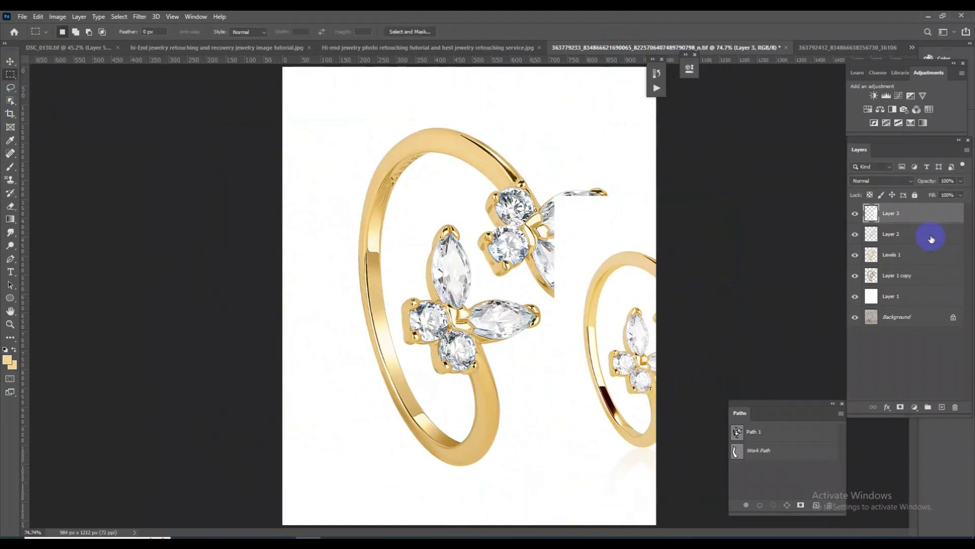
pyautogui.moveTo(913, 216); pyautogui.dragTo(917, 267)
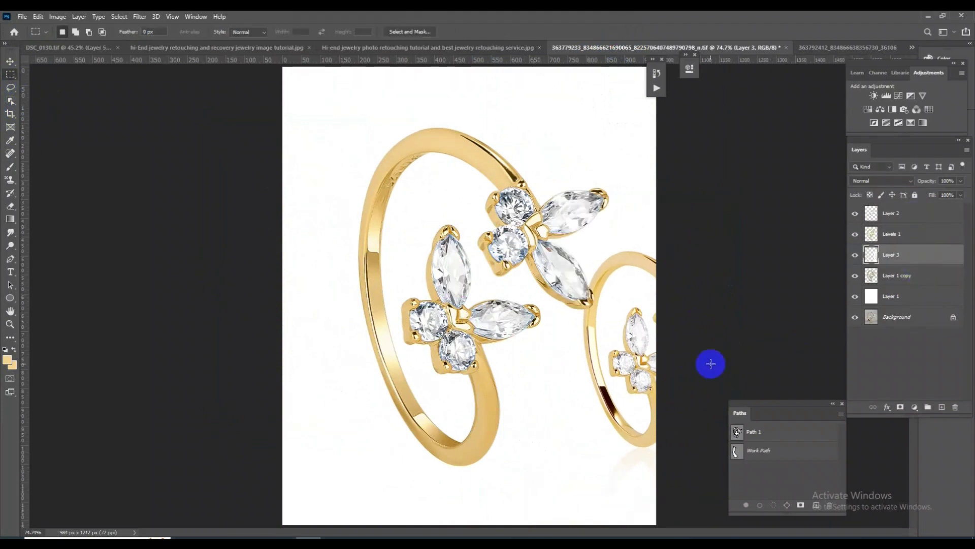
pyautogui.hotkey('ctrl', 't')
pyautogui.moveTo(649, 409); pyautogui.dragTo(445, 304)
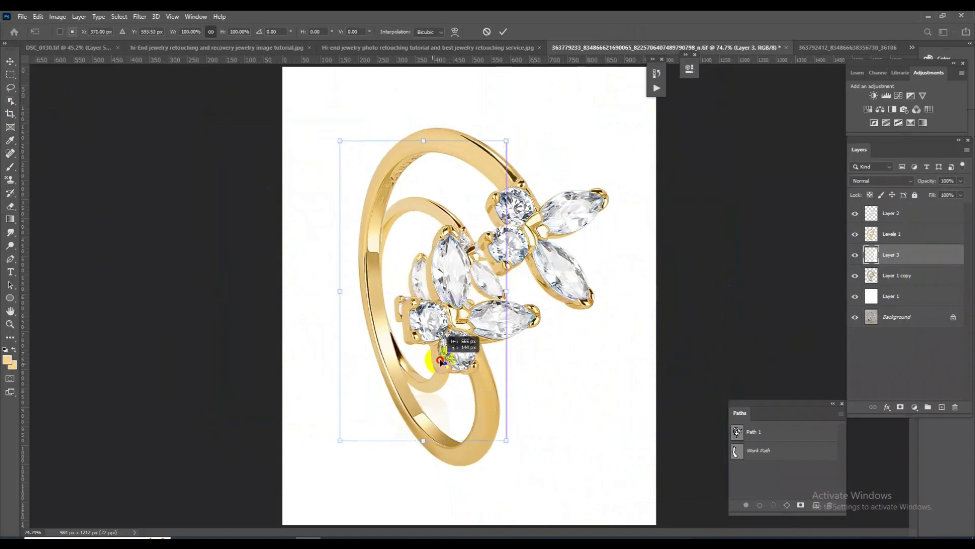
pyautogui.moveTo(516, 383)
pyautogui.mouseDown()
pyautogui.moveTo(583, 433)
pyautogui.moveTo(544, 435)
pyautogui.moveTo(611, 486)
pyautogui.mouseUp()
pyautogui.scroll(1, 534, 349)
pyautogui.scroll(2, 550, 356)
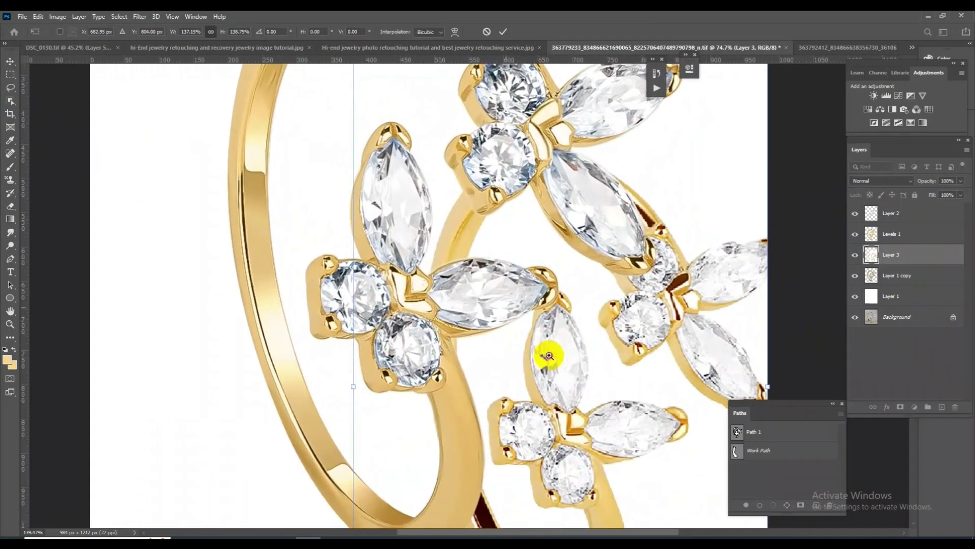
pyautogui.scroll(1, 550, 364)
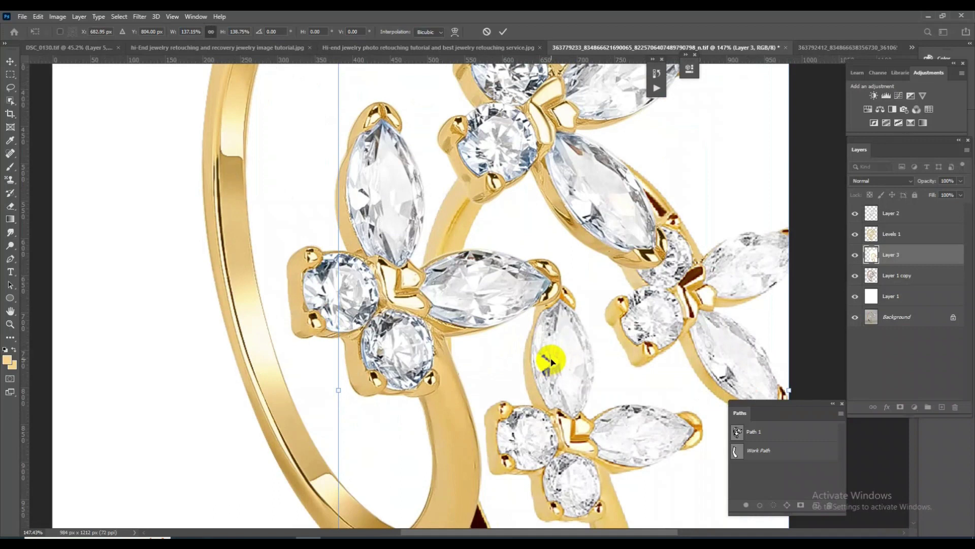
# - Commit the ring copy's transform, load the Levels 1 selection and apply Sharpen More
pyautogui.press('Return')
pyautogui.press('m')
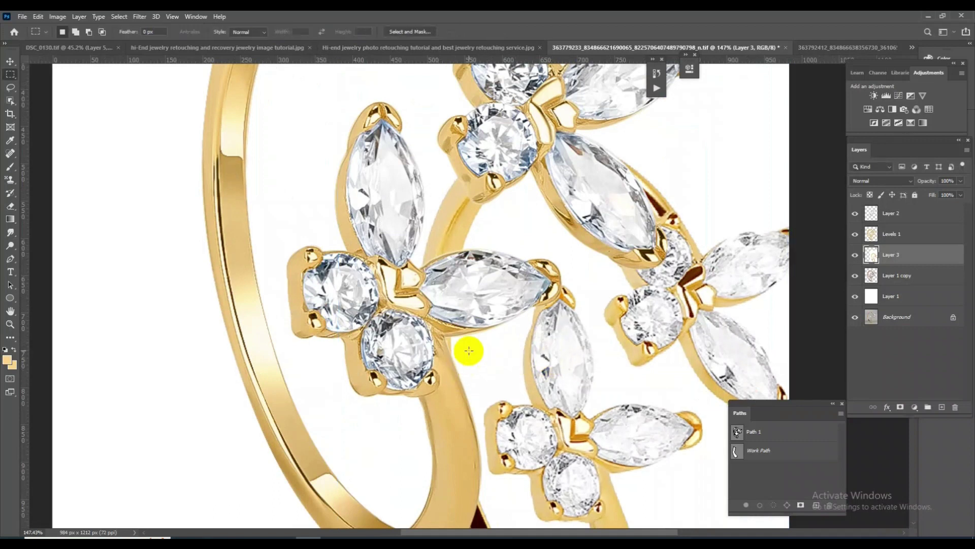
pyautogui.click(891, 238)
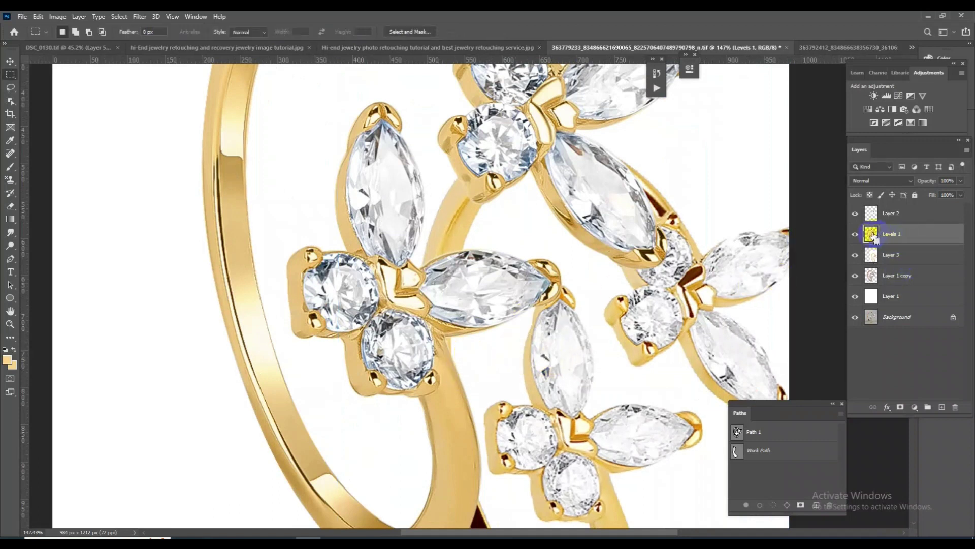
pyautogui.keyDown('ctrl'); pyautogui.click(874, 235); pyautogui.keyUp('ctrl')
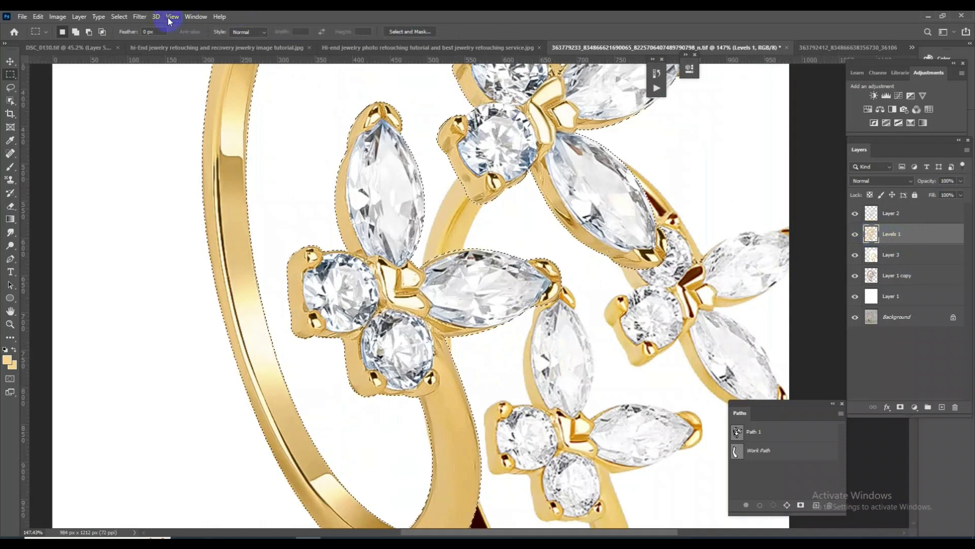
pyautogui.click(139, 17)
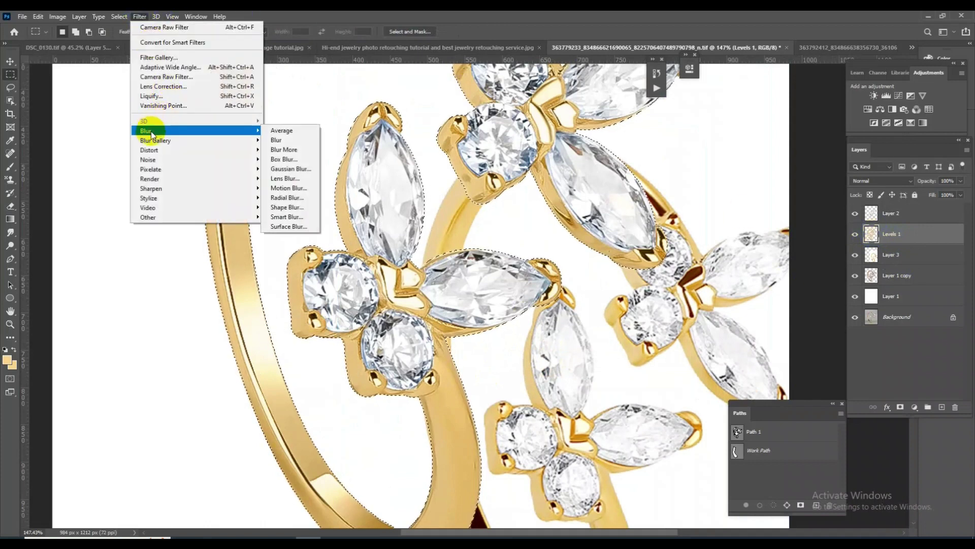
pyautogui.moveTo(151, 188)
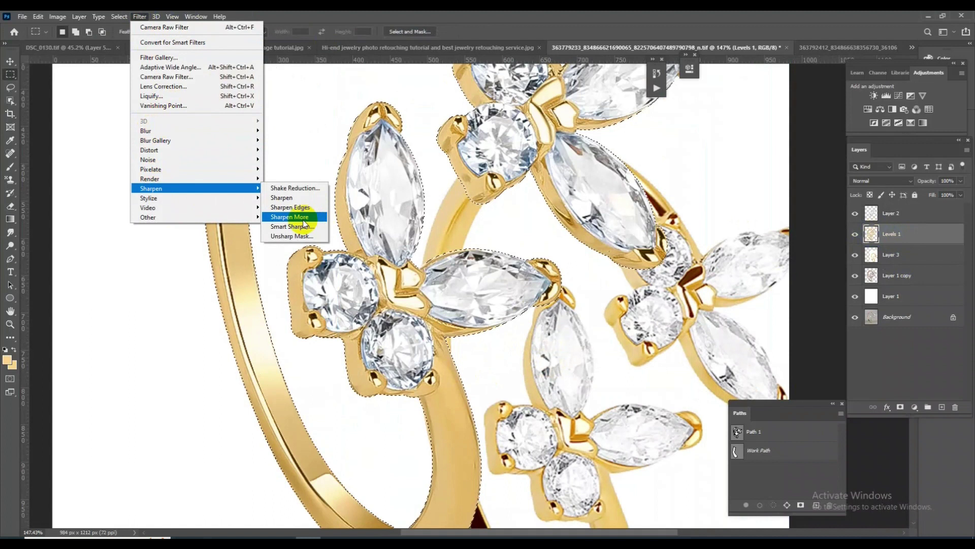
pyautogui.click(297, 217)
pyautogui.scroll(4, 381, 331)
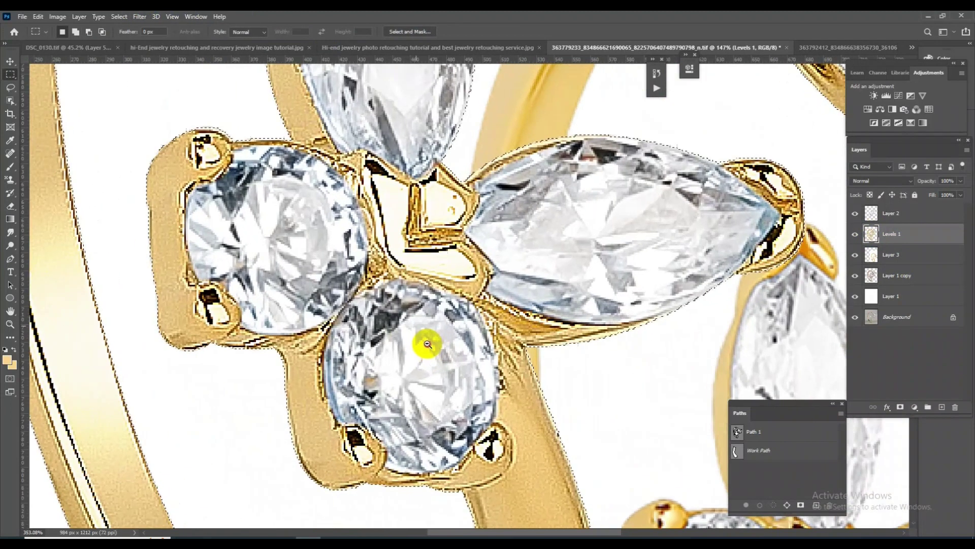
# - Apply Smart Sharpen at Amount 3%, Radius 1.0 px, Reduce Noise 10%
pyautogui.click(139, 17)
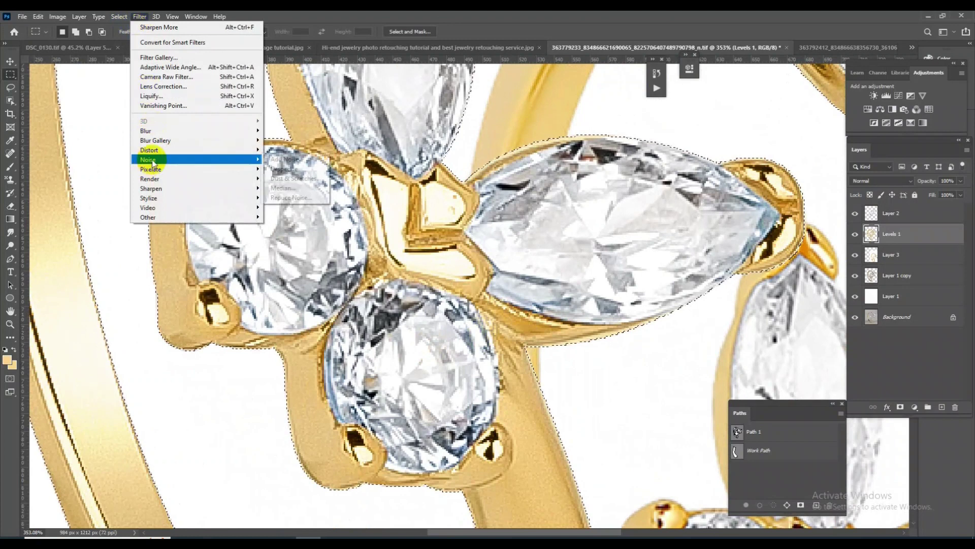
pyautogui.moveTo(151, 188)
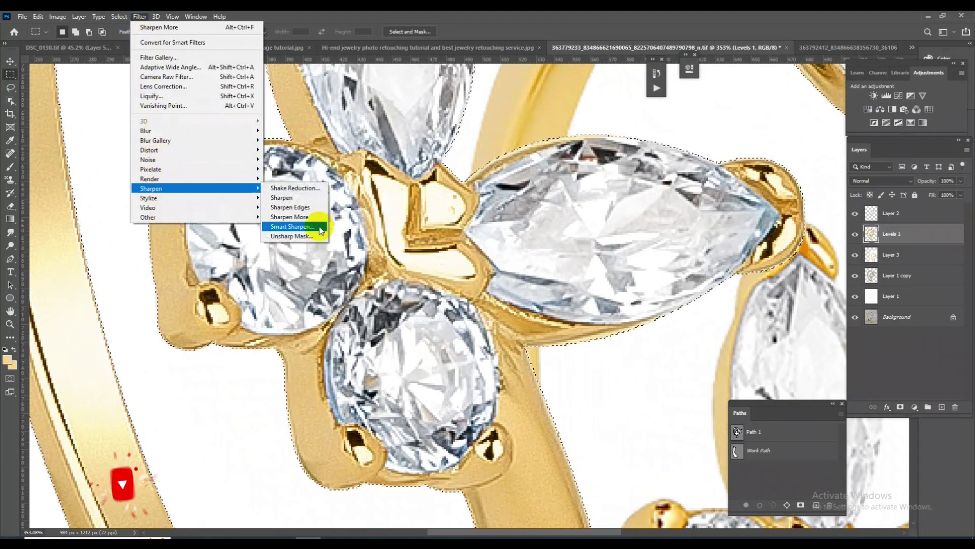
pyautogui.click(308, 226)
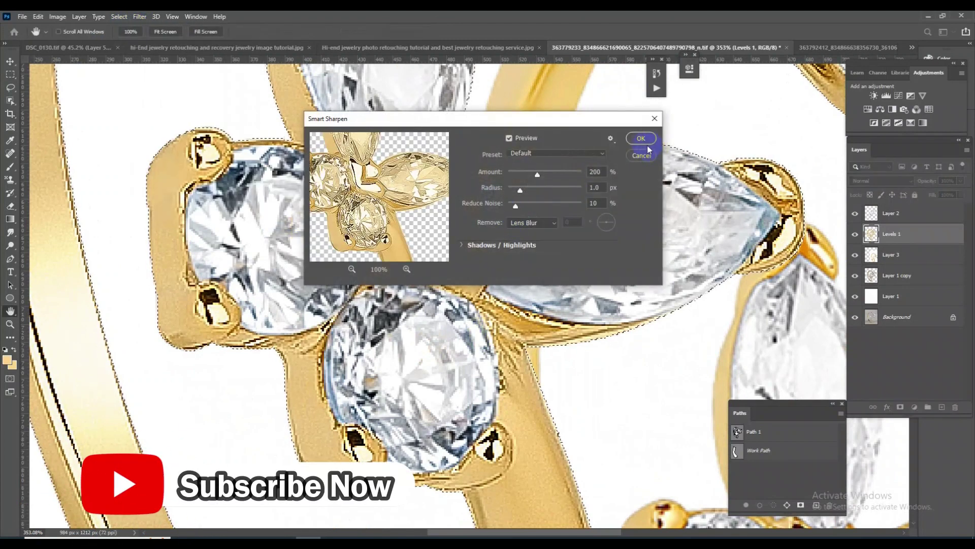
pyautogui.moveTo(529, 174); pyautogui.dragTo(511, 176)
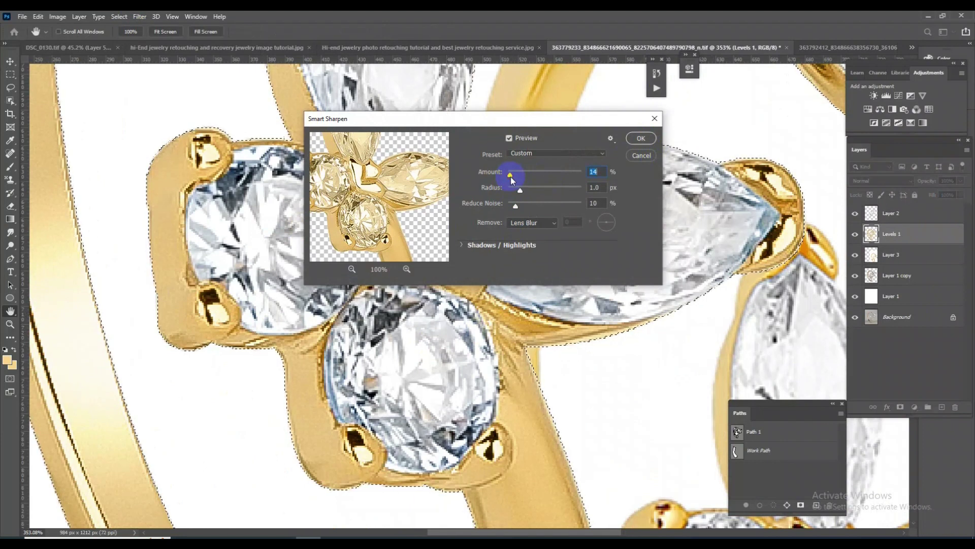
pyautogui.moveTo(510, 176); pyautogui.dragTo(511, 177)
pyautogui.moveTo(513, 178); pyautogui.dragTo(510, 176)
pyautogui.moveTo(510, 176); pyautogui.dragTo(509, 177)
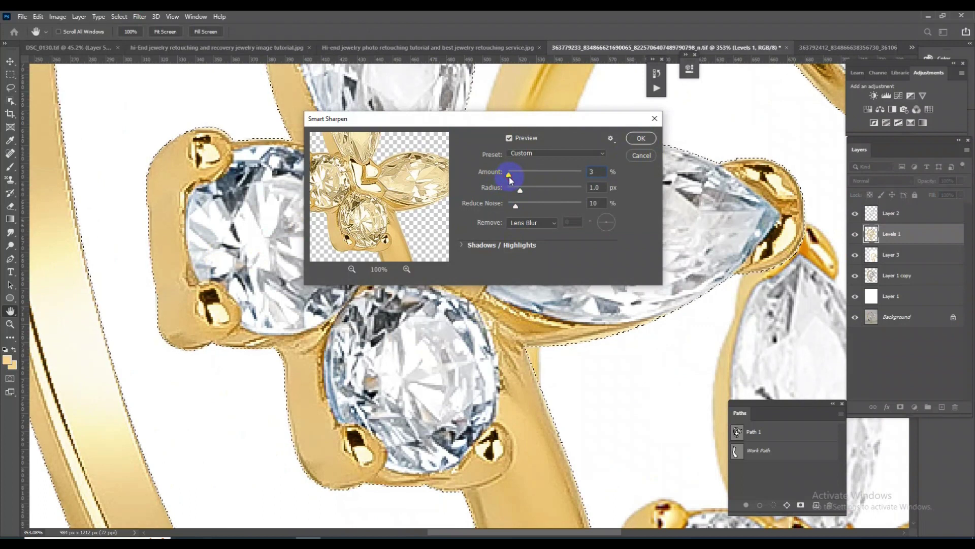
pyautogui.click(640, 138)
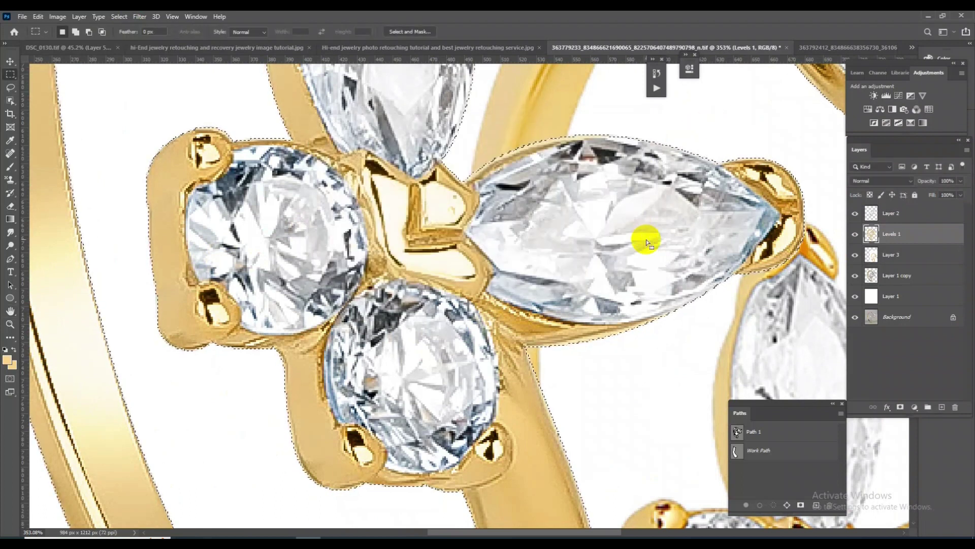
pyautogui.scroll(3, 355, 360)
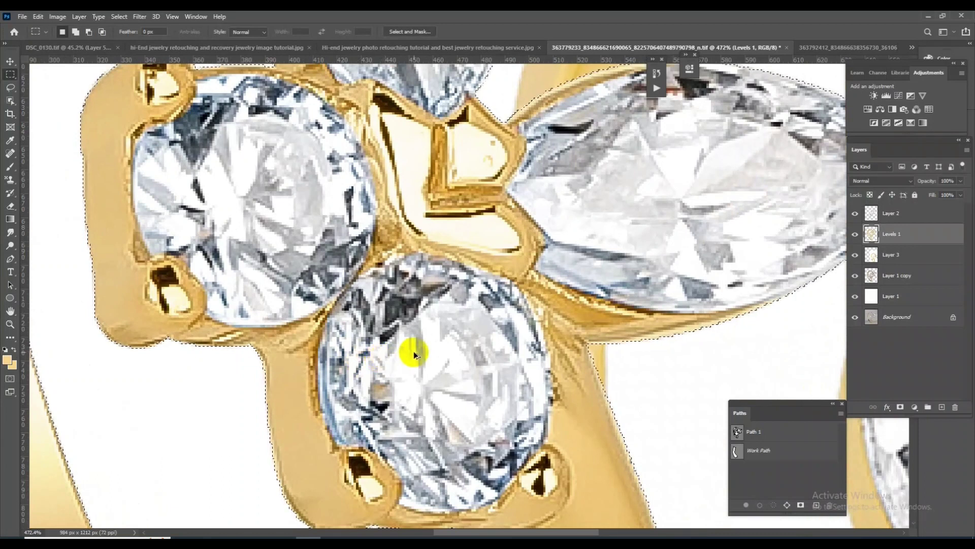
pyautogui.scroll(-2, 413, 351)
pyautogui.scroll(-3, 496, 315)
# - Run a first Camera Raw pass on Layer 2, raising sharpening and texture on the diamonds
pyautogui.scroll(1, 496, 316)
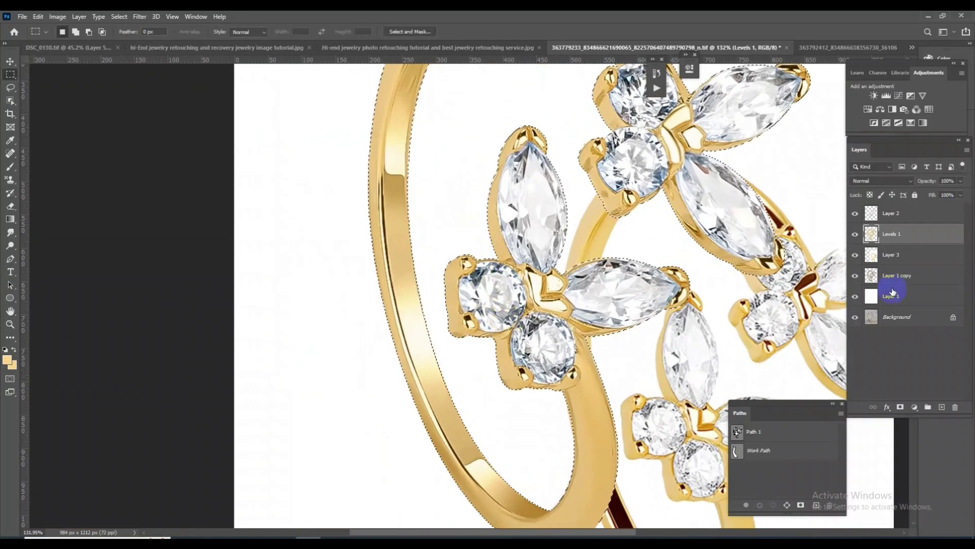
pyautogui.scroll(2, 596, 235)
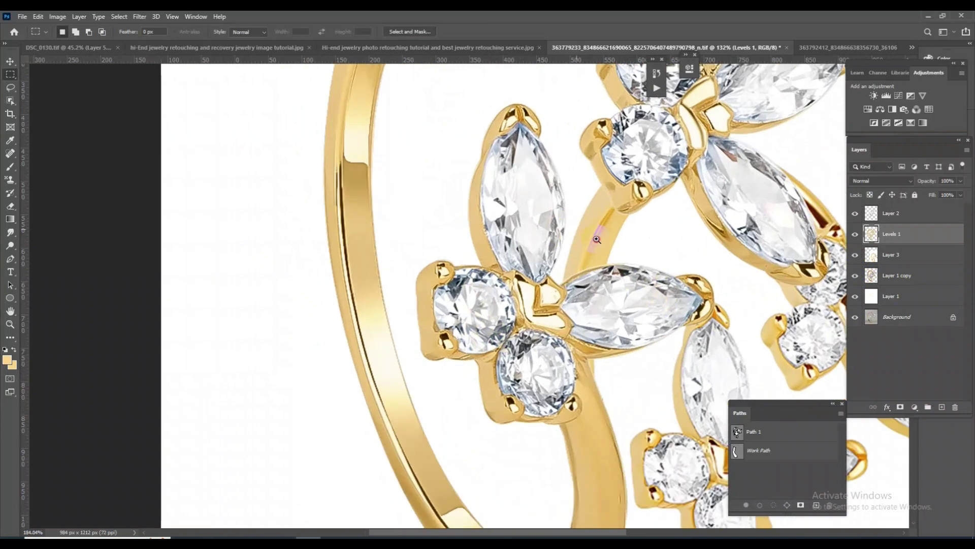
pyautogui.scroll(3, 597, 235)
pyautogui.click(872, 223)
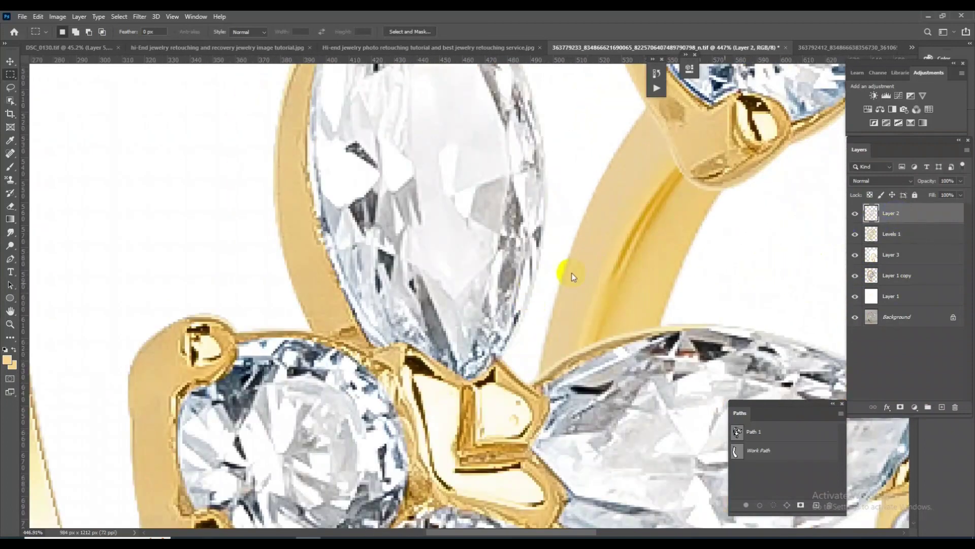
pyautogui.hotkey('ctrl', 'shift', 'a')
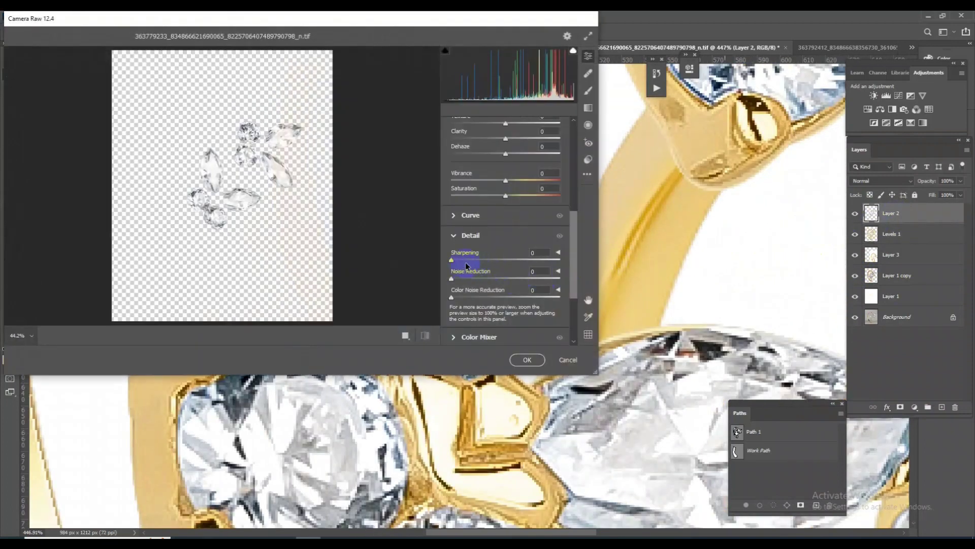
pyautogui.scroll(1, 511, 209)
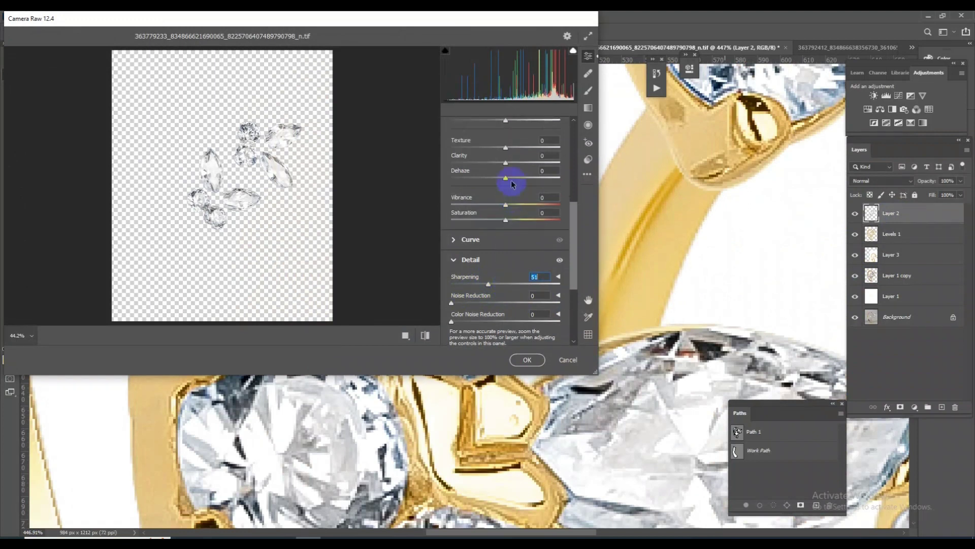
pyautogui.moveTo(512, 152); pyautogui.dragTo(542, 150)
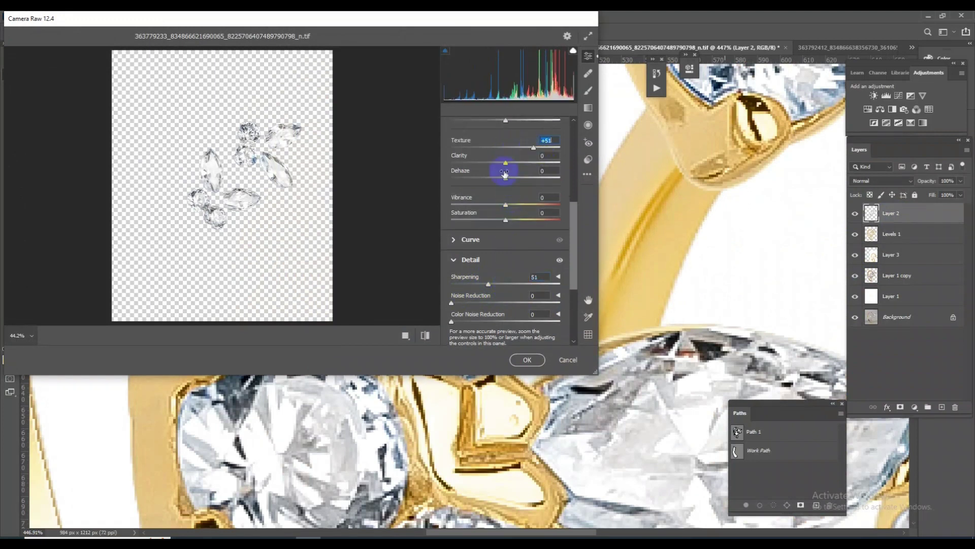
pyautogui.click(528, 360)
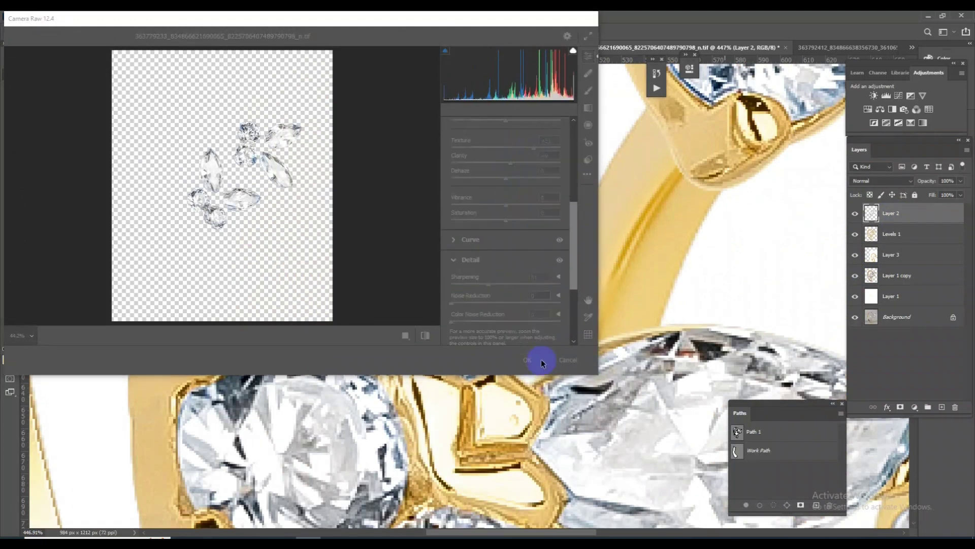
# - Apply a second Camera Raw pass with Sharpening 7 and a slight clarity lift, then zoom to check
pyautogui.scroll(-5, 693, 318)
pyautogui.scroll(3, 530, 273)
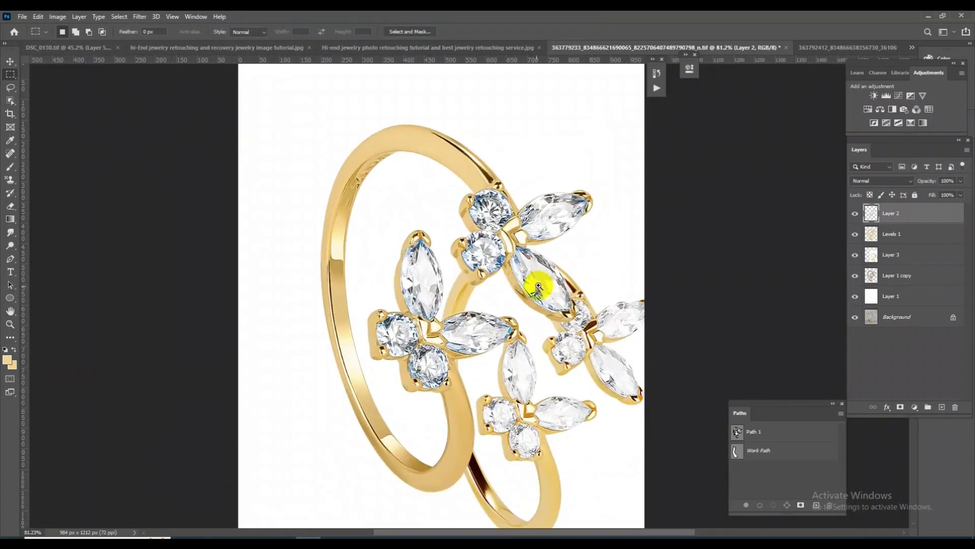
pyautogui.scroll(2, 533, 283)
pyautogui.scroll(1, 508, 275)
pyautogui.scroll(3, 559, 277)
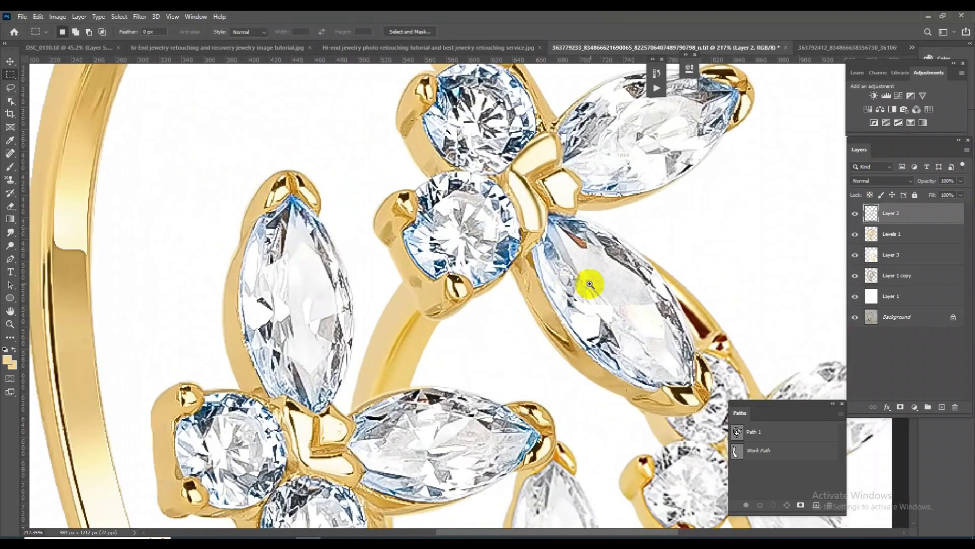
pyautogui.scroll(-4, 508, 315)
pyautogui.scroll(2, 483, 325)
pyautogui.scroll(1, 512, 304)
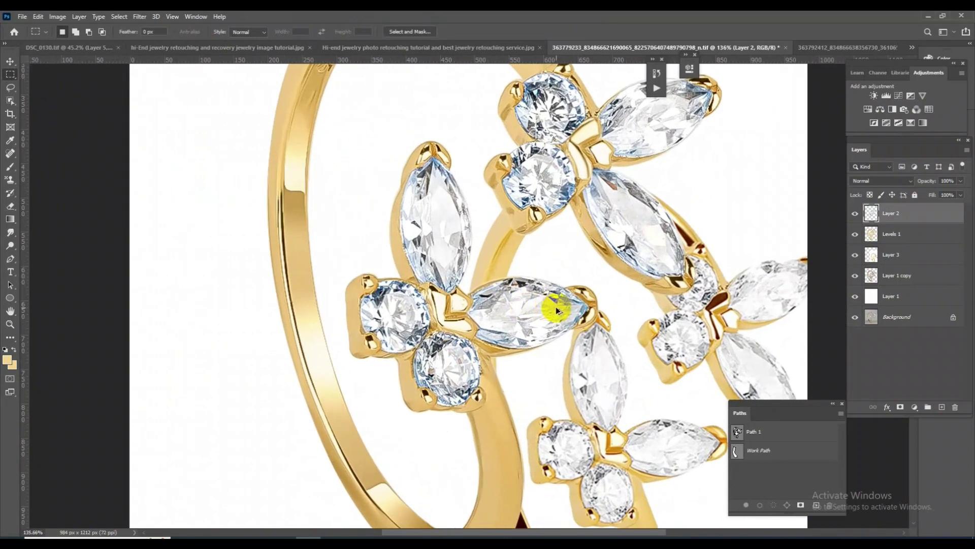
pyautogui.hotkey('ctrl', 'shift', 'a')
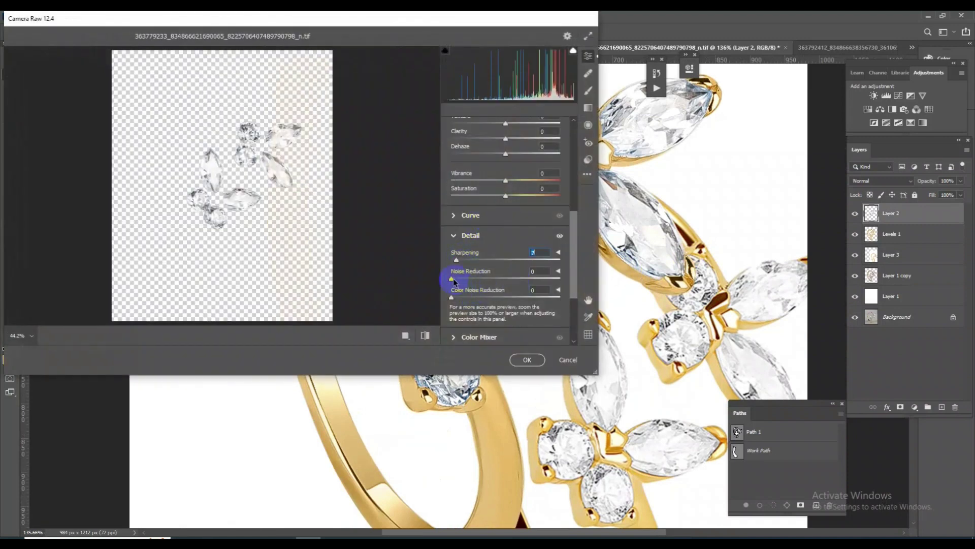
pyautogui.scroll(1, 504, 233)
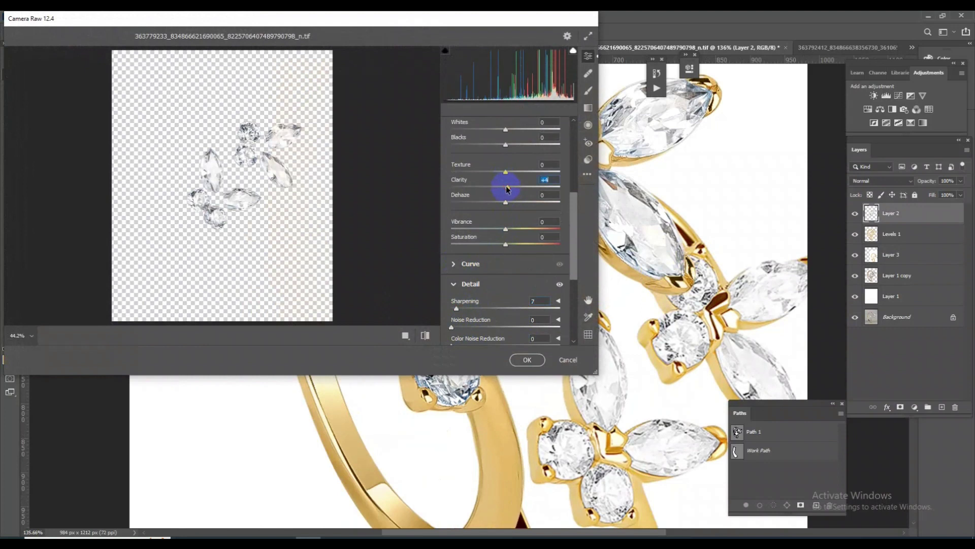
pyautogui.click(527, 360)
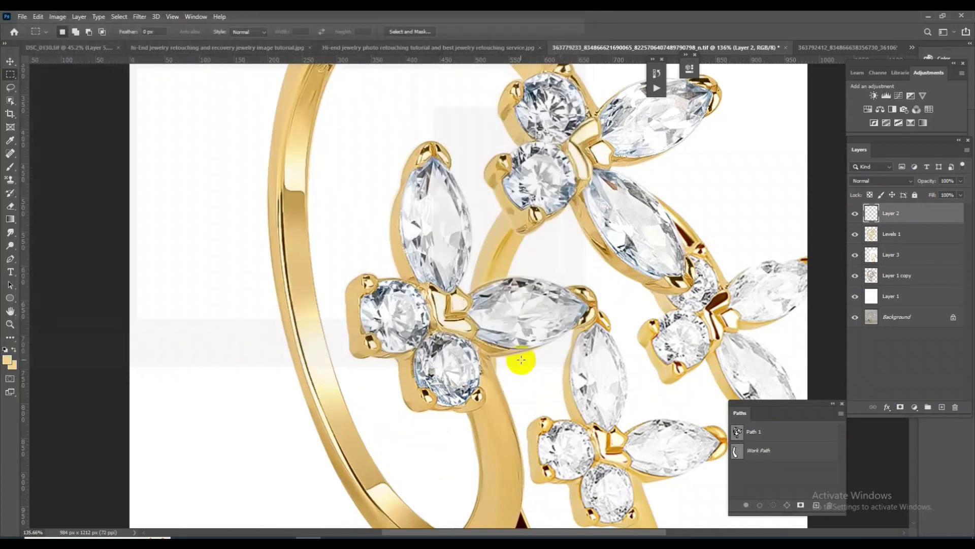
pyautogui.moveTo(524, 294)
pyautogui.mouseDown()
pyautogui.moveTo(606, 331)
pyautogui.moveTo(558, 335)
pyautogui.mouseUp()
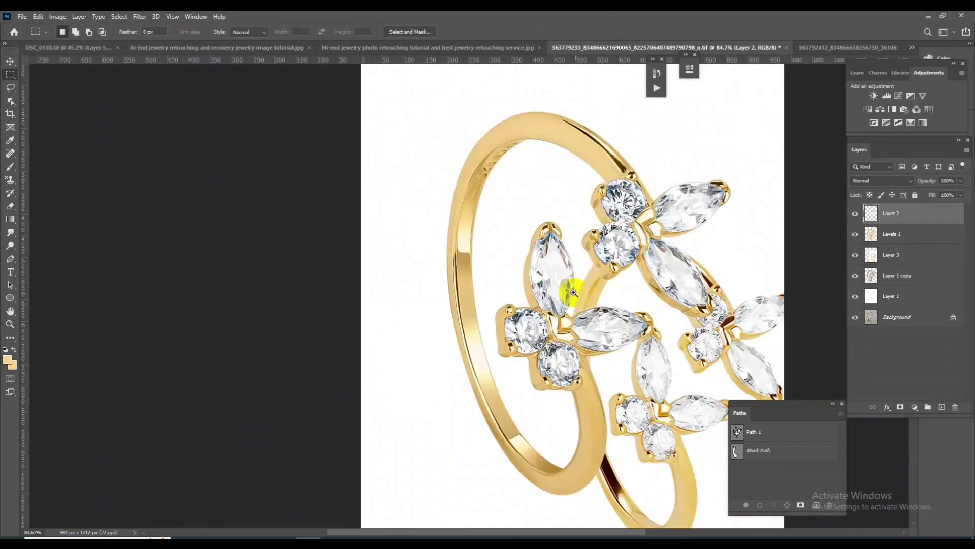
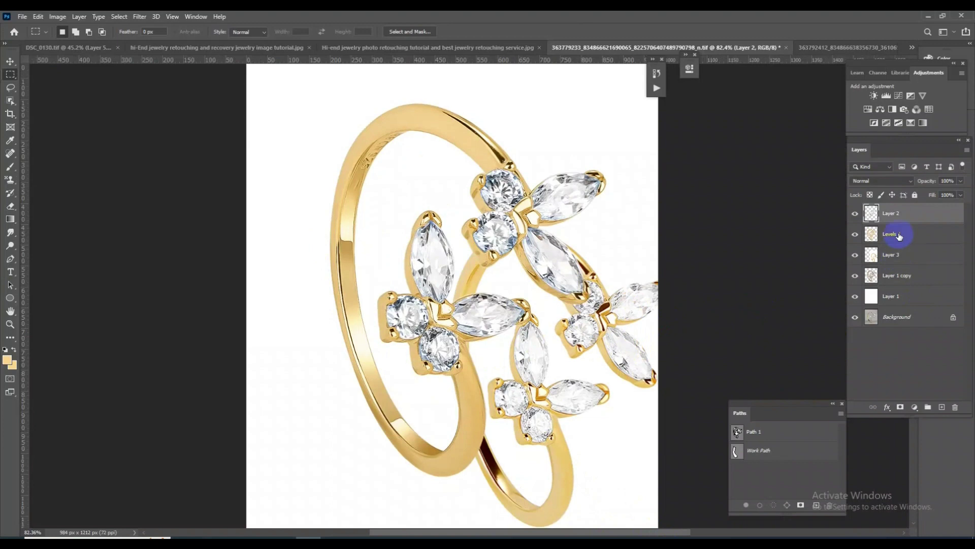
# - Load the ring selection from Levels 1 and apply Camera Raw: Blacks +34, Shadows +42, Contrast +16, Texture +7
pyautogui.click(898, 235)
pyautogui.keyDown('ctrl'); pyautogui.click(872, 234); pyautogui.keyUp('ctrl')
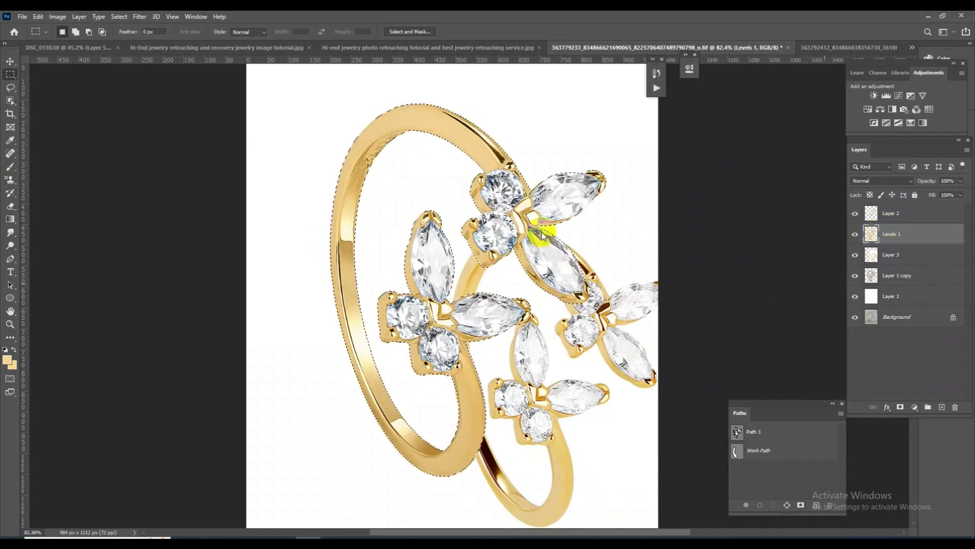
pyautogui.hotkey('ctrl', 'shift', 'a')
pyautogui.scroll(1, 477, 238)
pyautogui.scroll(2, 467, 246)
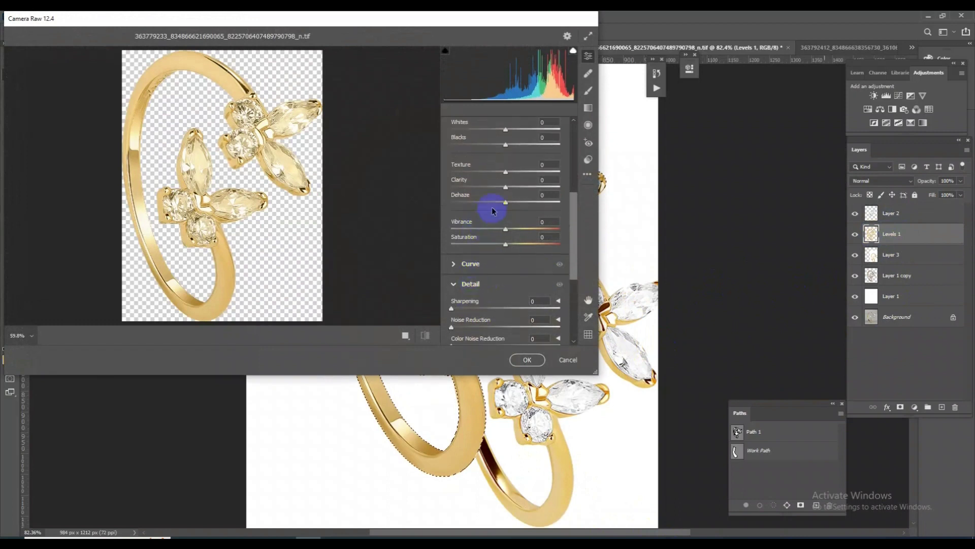
pyautogui.scroll(2, 495, 210)
pyautogui.scroll(2, 509, 197)
pyautogui.scroll(1, 507, 214)
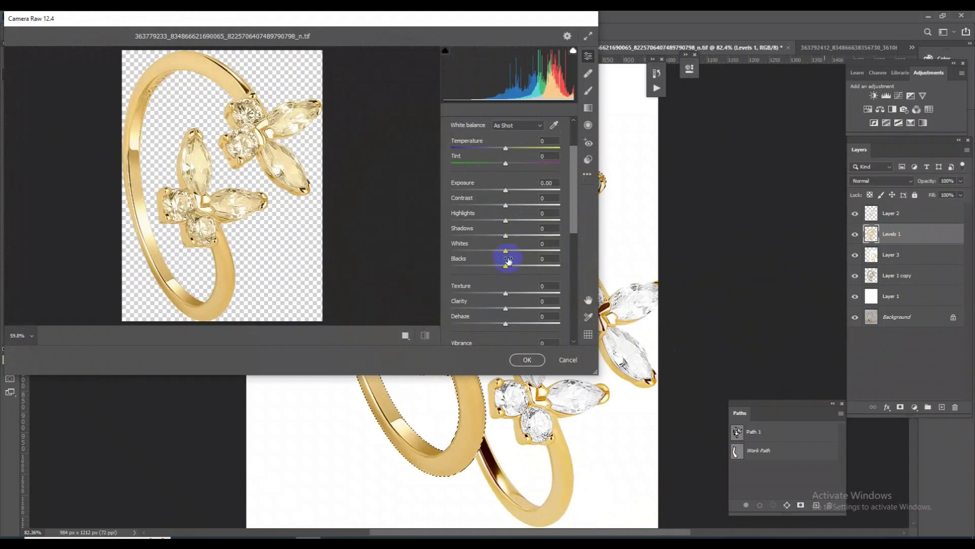
pyautogui.moveTo(507, 266)
pyautogui.mouseDown()
pyautogui.moveTo(527, 265)
pyautogui.moveTo(526, 243)
pyautogui.mouseUp()
pyautogui.moveTo(506, 205); pyautogui.dragTo(515, 205)
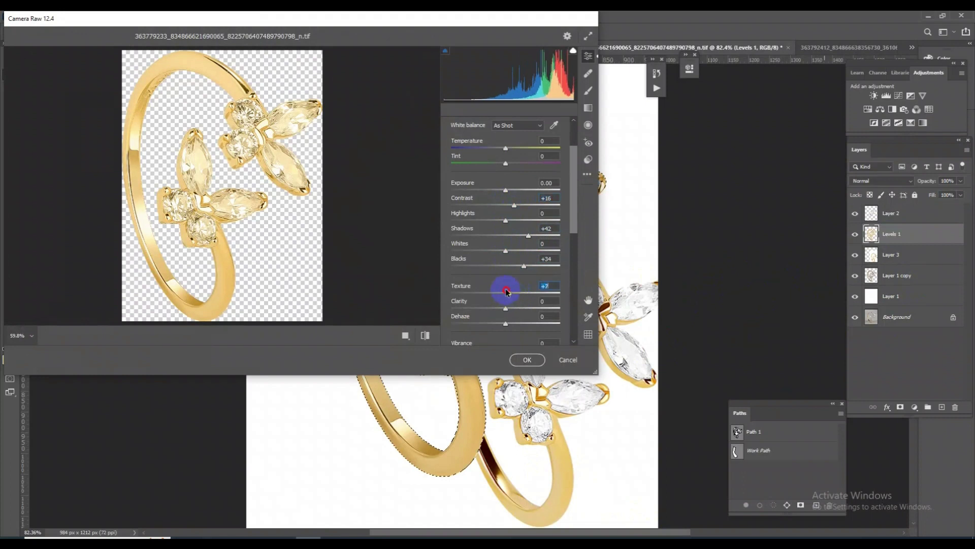
pyautogui.click(524, 359)
# - Zoom out and move the second ring copy toward the canvas's right edge
pyautogui.scroll(3, 593, 354)
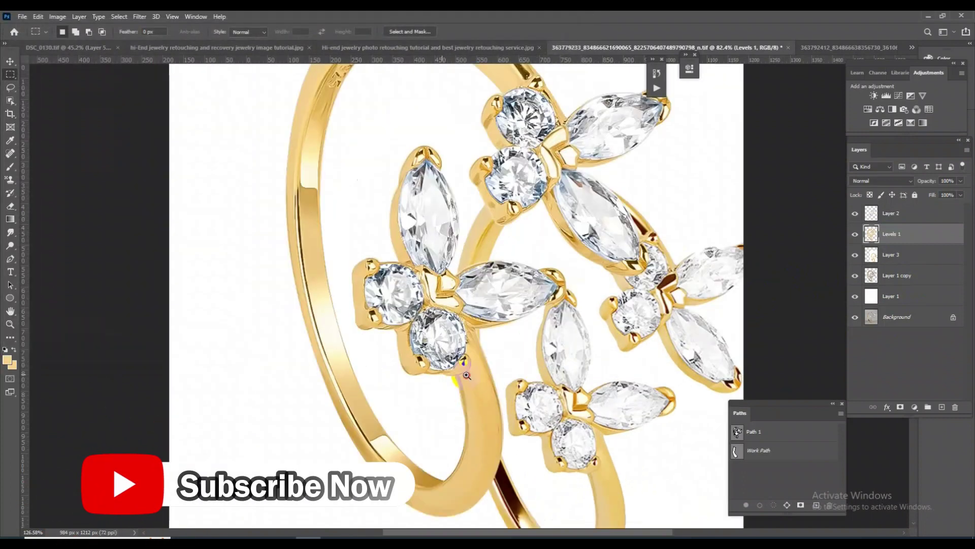
pyautogui.scroll(2, 593, 354)
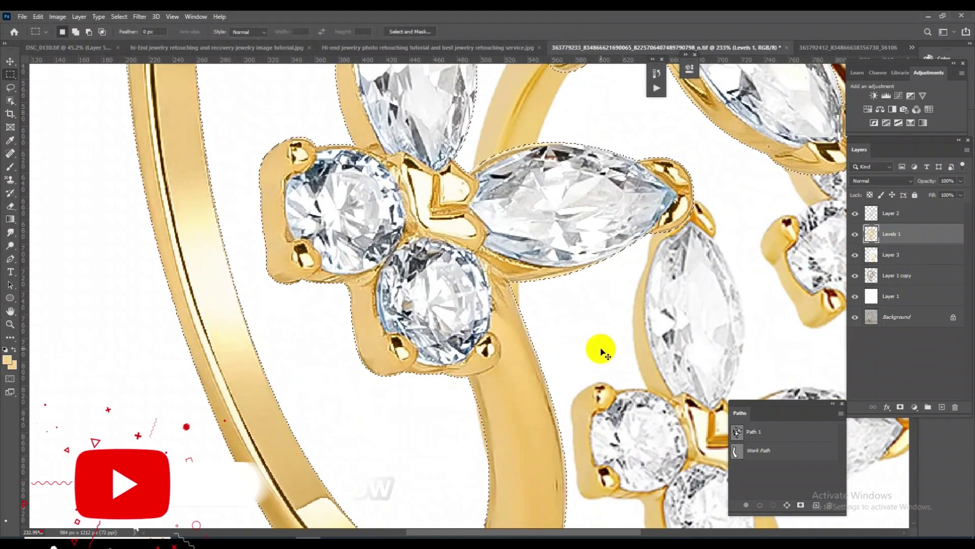
pyautogui.scroll(-2, 593, 348)
pyautogui.moveTo(653, 316)
pyautogui.mouseDown()
pyautogui.moveTo(414, 316)
pyautogui.moveTo(540, 335)
pyautogui.mouseUp()
pyautogui.moveTo(698, 278)
pyautogui.mouseDown()
pyautogui.moveTo(639, 296)
pyautogui.moveTo(612, 387)
pyautogui.mouseUp()
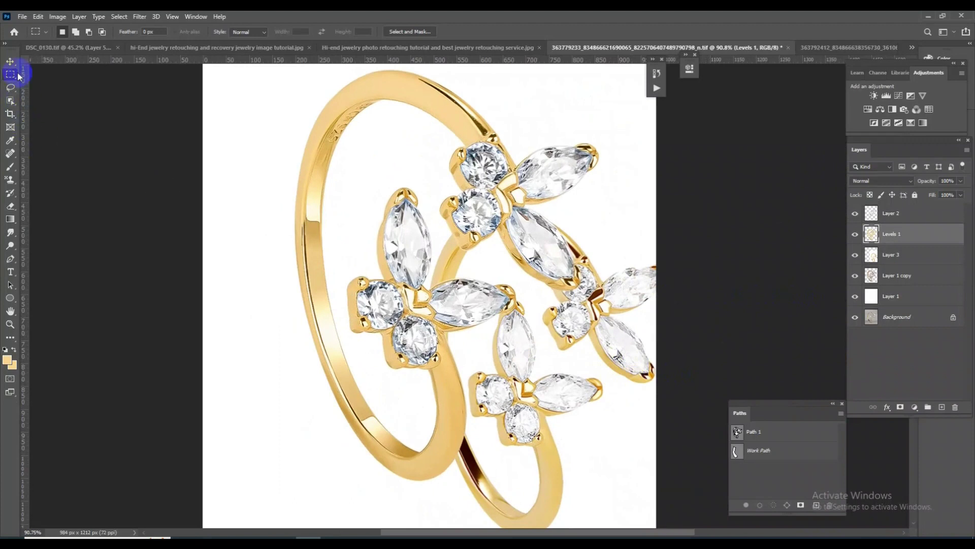
pyautogui.click(10, 62)
pyautogui.moveTo(558, 454)
pyautogui.mouseDown()
pyautogui.moveTo(628, 316)
pyautogui.moveTo(629, 447)
pyautogui.mouseUp()
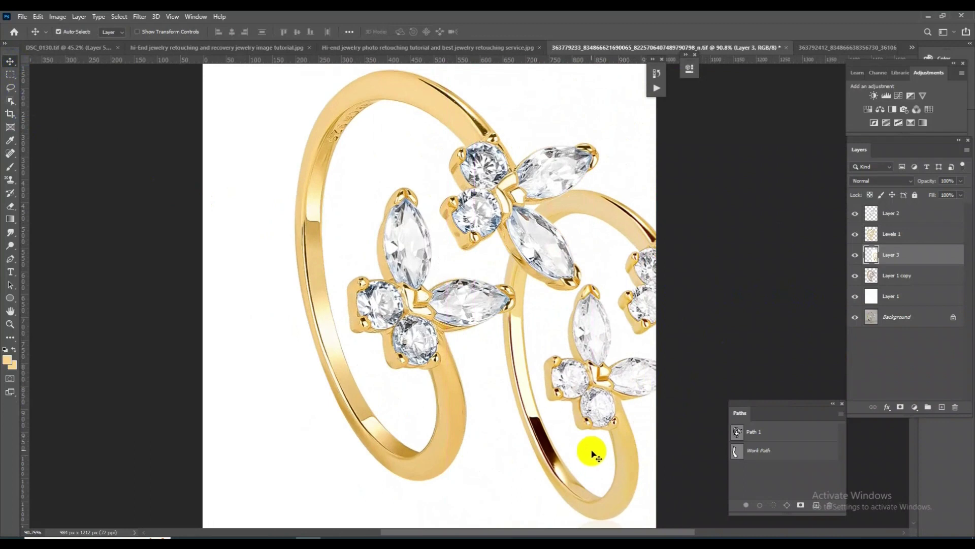
# - Try a Levels 2 adjustment with black input 8, delete it, and compare Levels 1 on and off
pyautogui.click(906, 237)
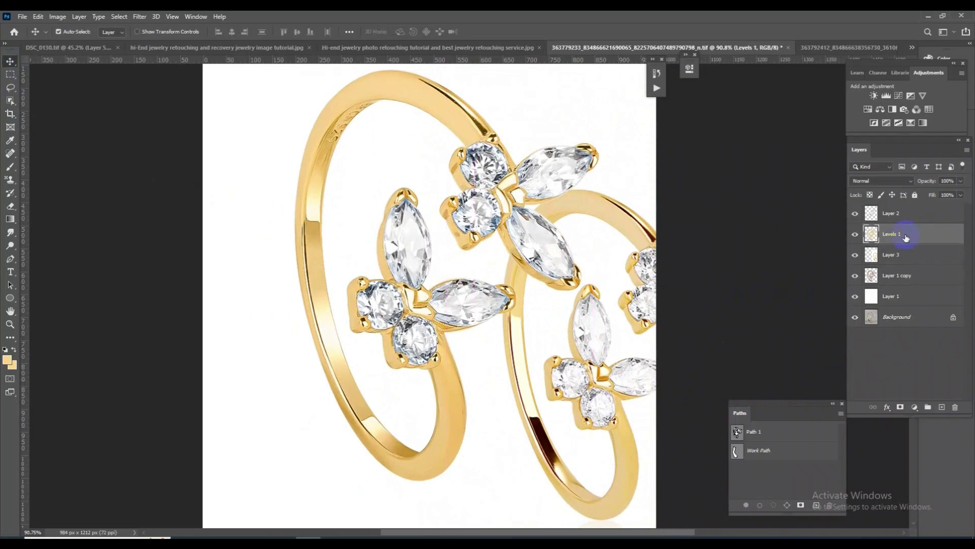
pyautogui.click(886, 96)
pyautogui.moveTo(563, 174); pyautogui.dragTo(571, 177)
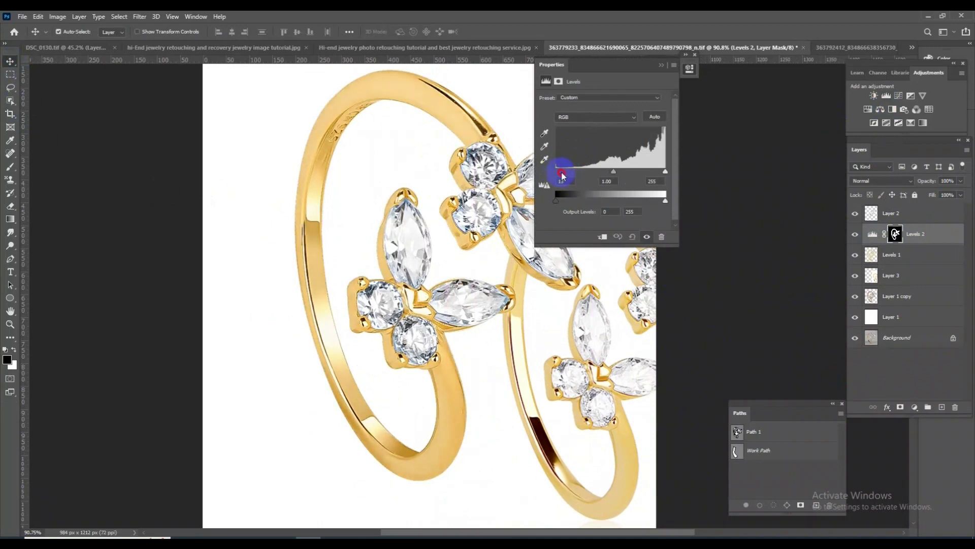
pyautogui.moveTo(560, 175); pyautogui.dragTo(559, 175)
pyautogui.click(661, 66)
pyautogui.press('Delete')
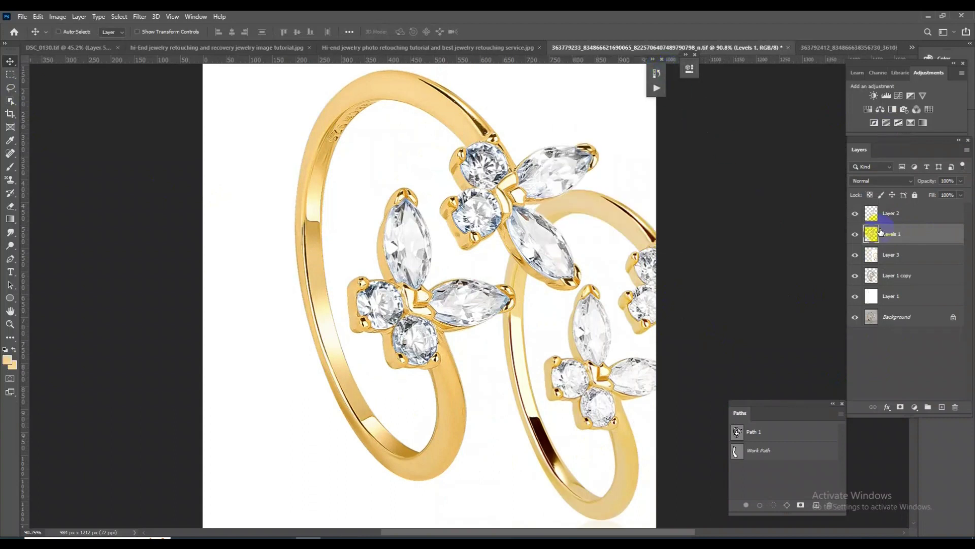
pyautogui.click(856, 235)
pyautogui.click(855, 235)
pyautogui.scroll(2, 551, 213)
pyautogui.scroll(3, 585, 182)
pyautogui.scroll(-3, 600, 208)
# - Turn on Auto-Select and toggle the second ring layer's visibility to compare
pyautogui.scroll(-4, 549, 193)
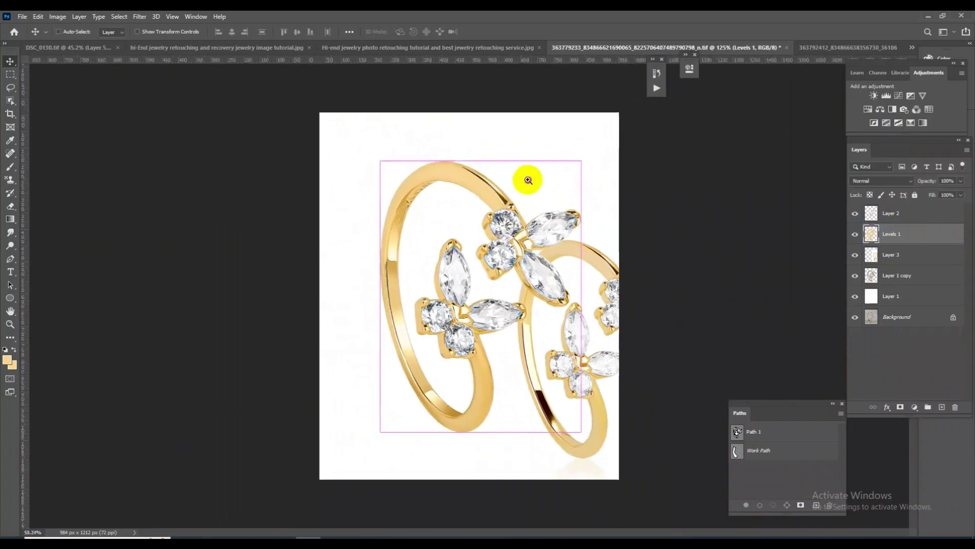
pyautogui.scroll(2, 545, 261)
pyautogui.scroll(1, 572, 383)
pyautogui.press('ctrl')
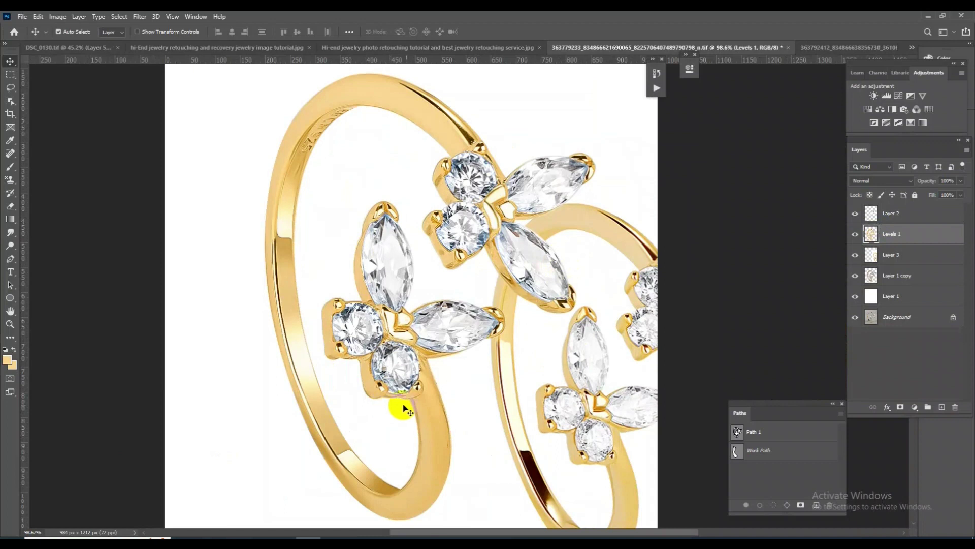
pyautogui.click(855, 255)
pyautogui.click(856, 255)
pyautogui.click(856, 255)
pyautogui.click(855, 255)
# - Free-transform Layer 3 and drag the ring left and up over the first ring
pyautogui.hotkey('ctrl', 't')
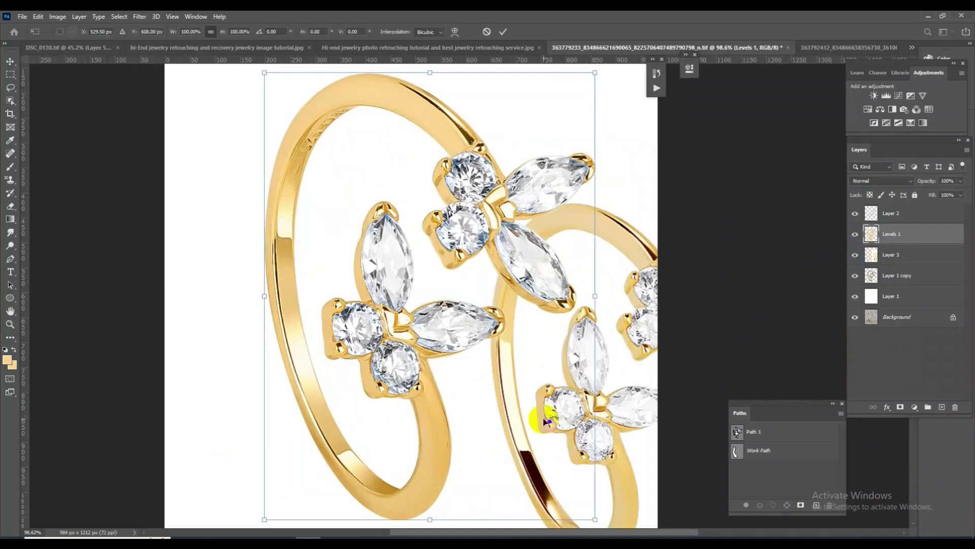
pyautogui.press('Return')
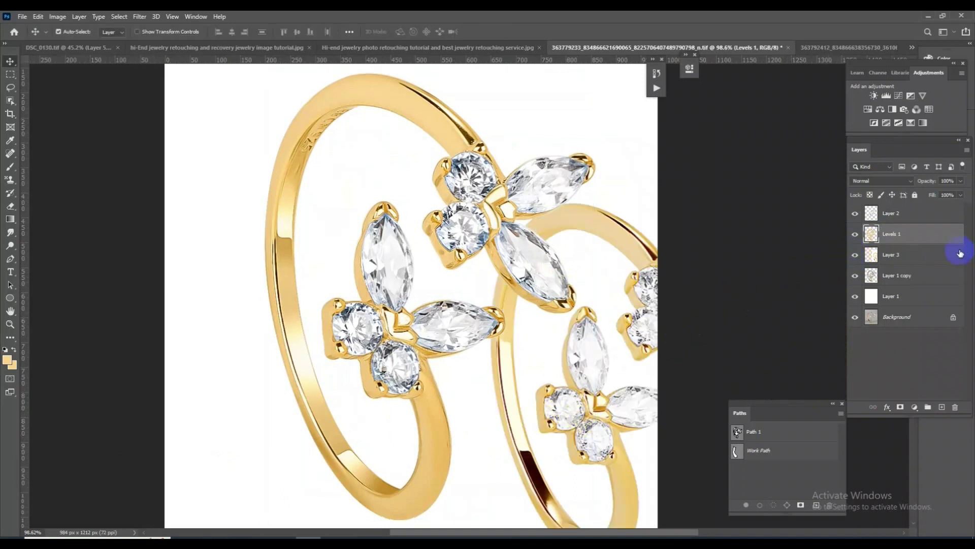
pyautogui.click(960, 253)
pyautogui.hotkey('ctrl', 't')
pyautogui.moveTo(592, 402)
pyautogui.mouseDown()
pyautogui.moveTo(350, 355)
pyautogui.moveTo(354, 274)
pyautogui.moveTo(588, 423)
pyautogui.moveTo(544, 460)
pyautogui.moveTo(313, 288)
pyautogui.moveTo(500, 316)
pyautogui.moveTo(581, 342)
pyautogui.moveTo(529, 372)
pyautogui.moveTo(534, 305)
pyautogui.moveTo(413, 272)
pyautogui.moveTo(431, 273)
pyautogui.moveTo(529, 341)
pyautogui.moveTo(499, 446)
pyautogui.moveTo(334, 370)
pyautogui.moveTo(527, 324)
pyautogui.moveTo(577, 403)
pyautogui.moveTo(566, 413)
pyautogui.moveTo(537, 397)
pyautogui.mouseUp()
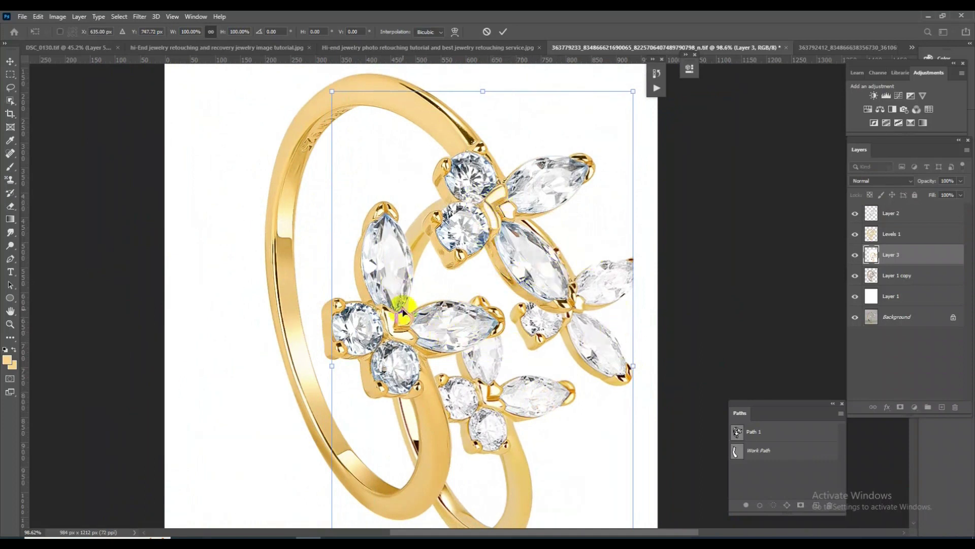
# - Commit the transform and delete the Layer 3 ring copy
pyautogui.doubleClick(608, 298)
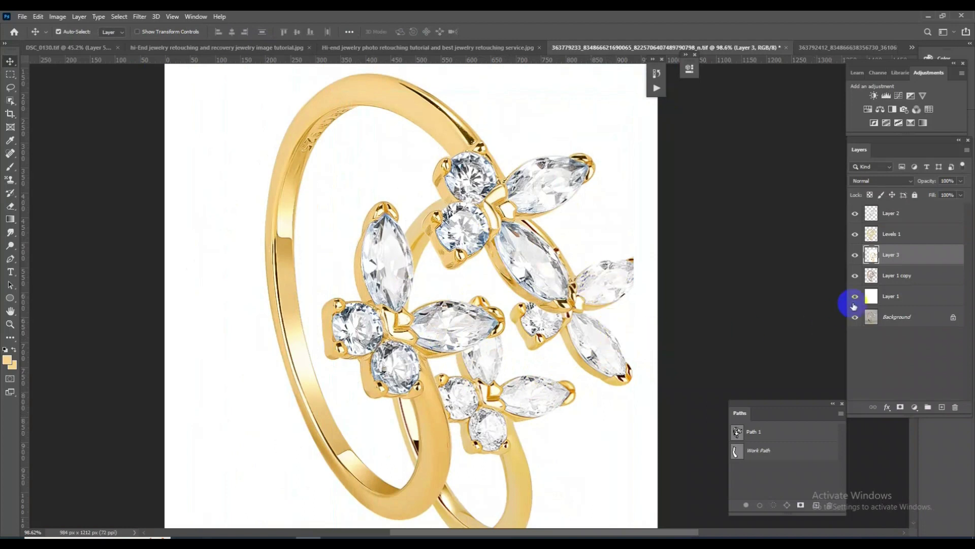
pyautogui.press('Delete')
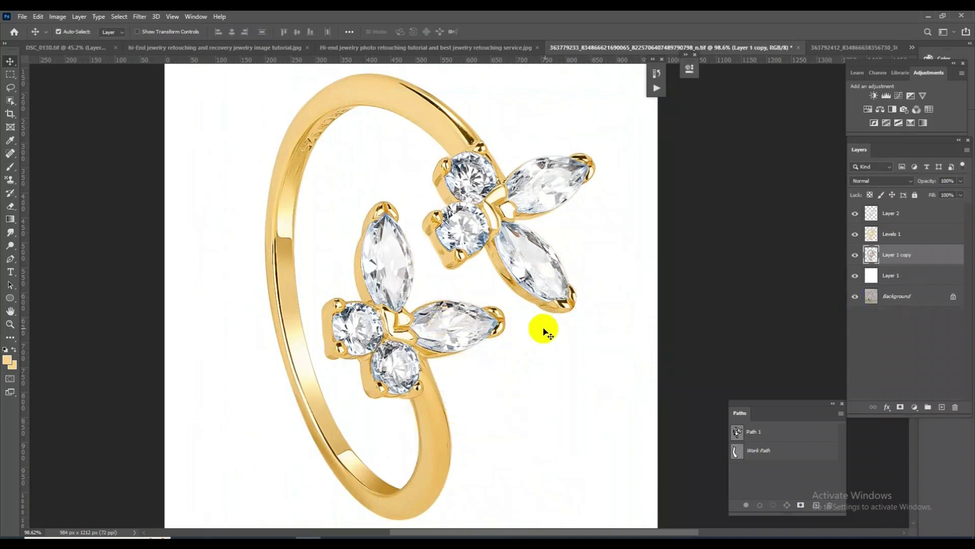
pyautogui.scroll(-3, 540, 327)
pyautogui.scroll(4, 557, 372)
# - Save the butterfly ring document, close the tutorial image, and start closing DSC_0130.tif
pyautogui.hotkey('ctrl', 's')
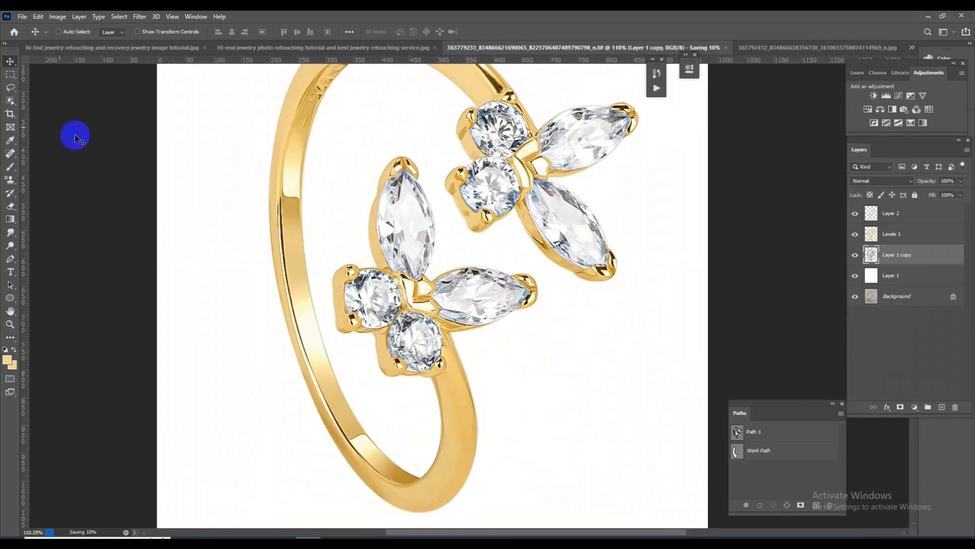
pyautogui.press('ctrl')
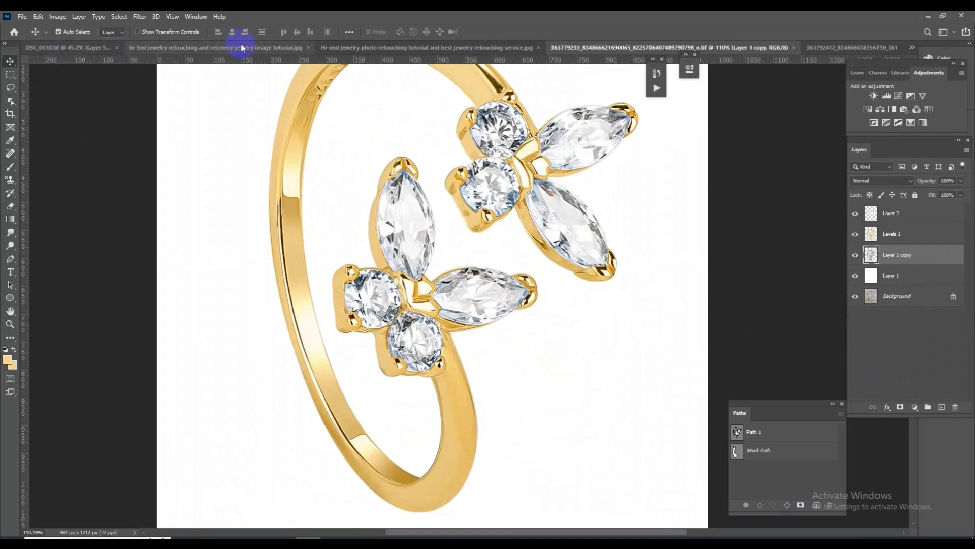
pyautogui.click(309, 47)
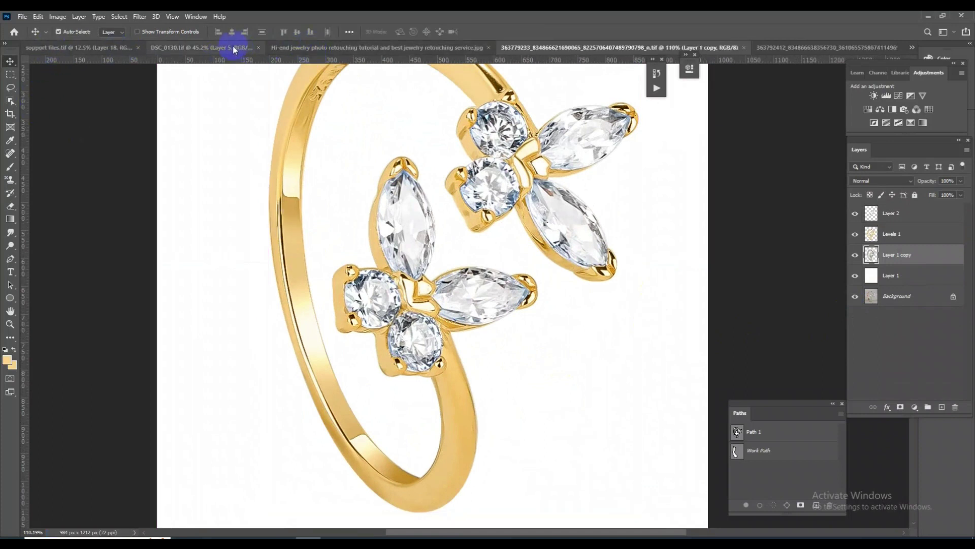
pyautogui.click(258, 47)
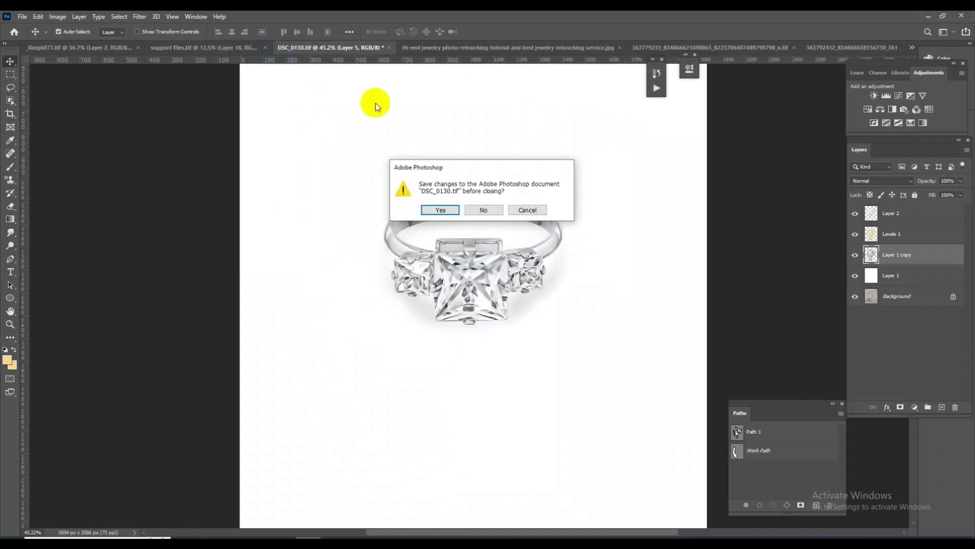
# - Close DSC_0130.tif unsaved and copy the shadow layer into the ring document below Layer 1 copy
pyautogui.click(500, 212)
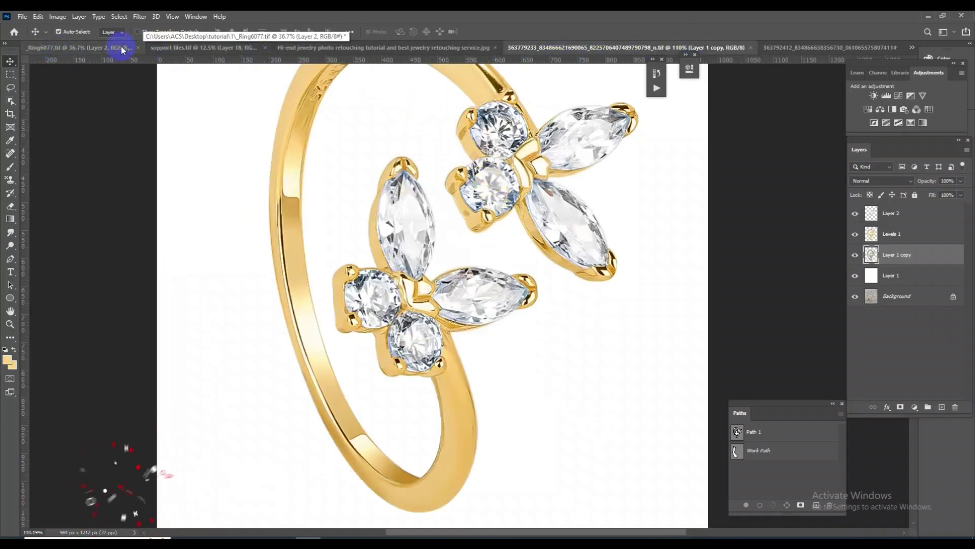
pyautogui.moveTo(188, 47); pyautogui.dragTo(11, 155)
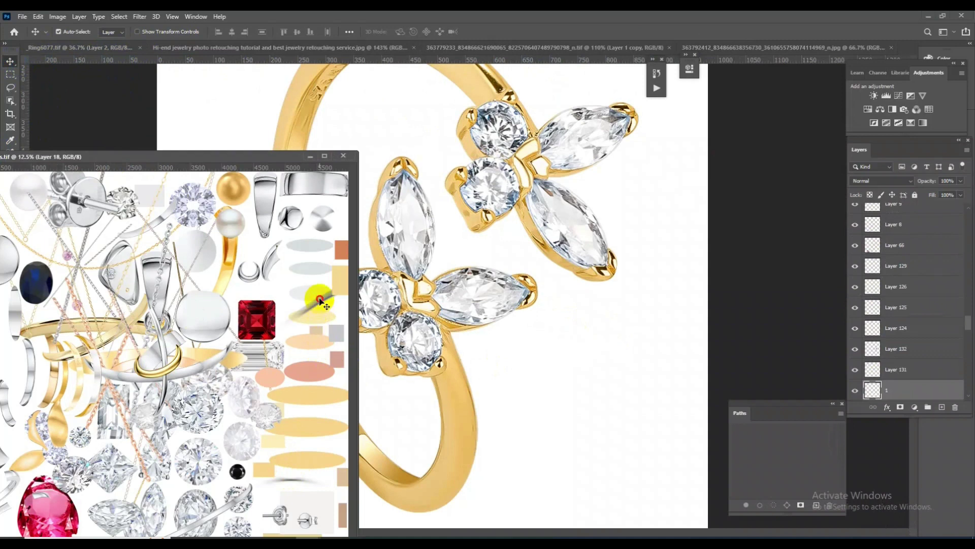
pyautogui.moveTo(930, 395); pyautogui.dragTo(557, 414)
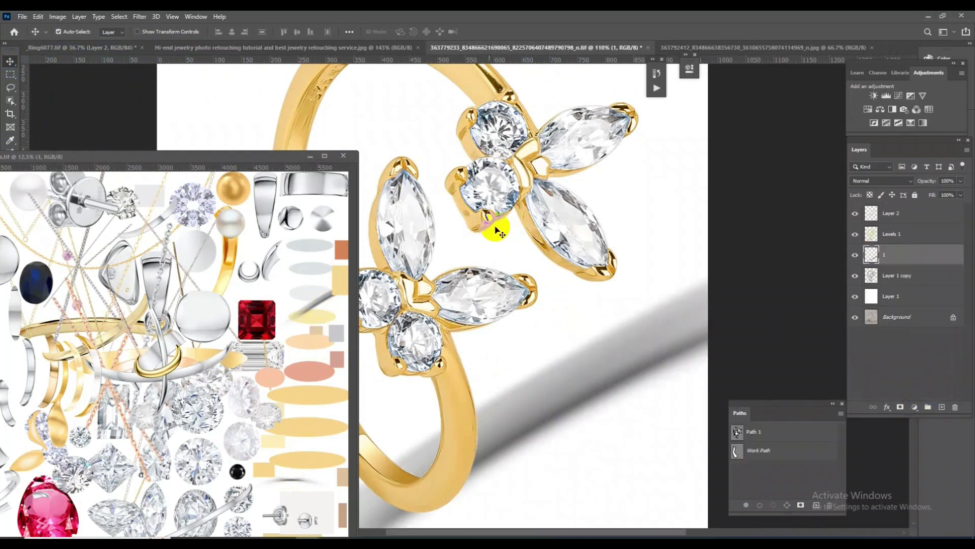
pyautogui.moveTo(269, 160); pyautogui.dragTo(866, 51)
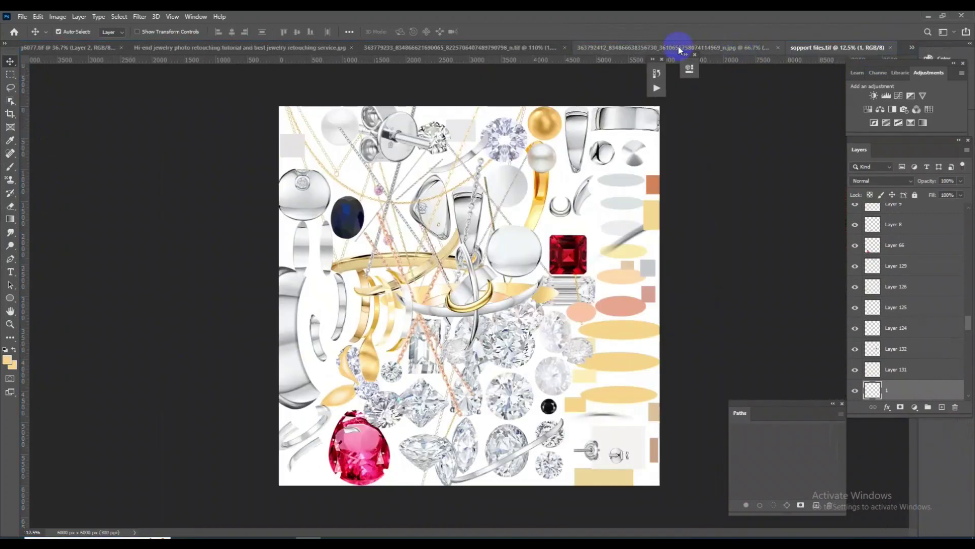
pyautogui.click(679, 49)
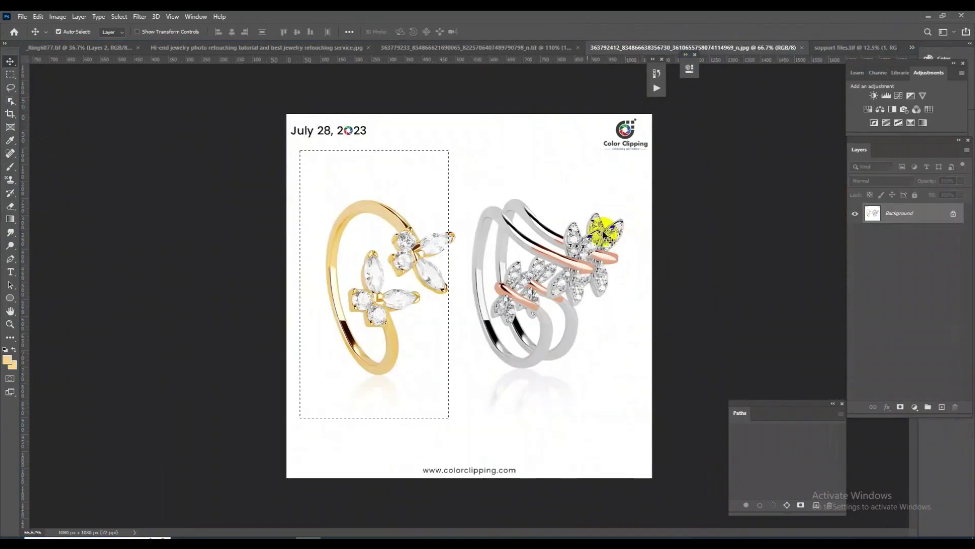
pyautogui.click(546, 49)
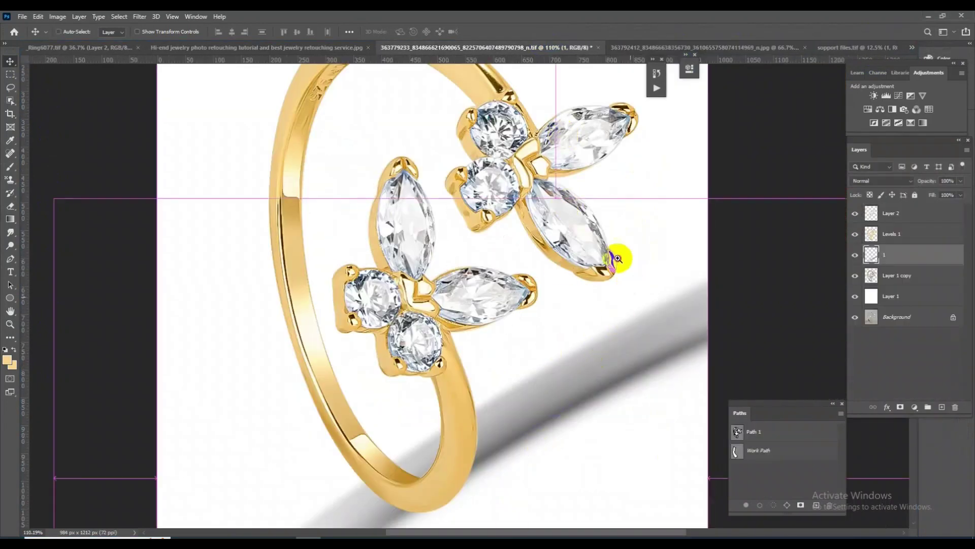
pyautogui.scroll(-2, 621, 257)
pyautogui.scroll(-5, 525, 261)
pyautogui.hotkey('ctrl', '0')
pyautogui.moveTo(947, 263)
pyautogui.mouseDown()
pyautogui.moveTo(946, 277)
pyautogui.moveTo(946, 268)
pyautogui.mouseUp()
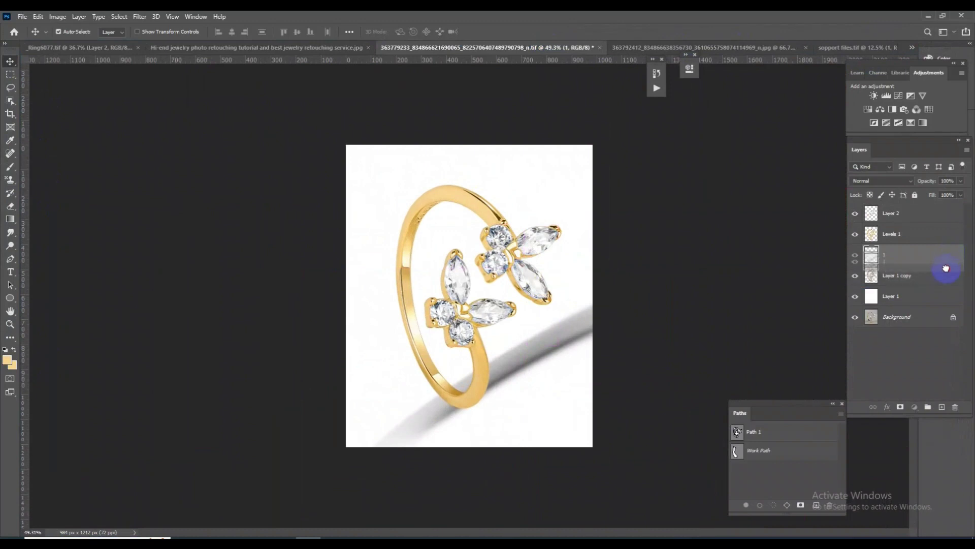
# - Scale the shadow to about a quarter, rotate it ~82°, and place it under the ring band
pyautogui.hotkey('ctrl', 't')
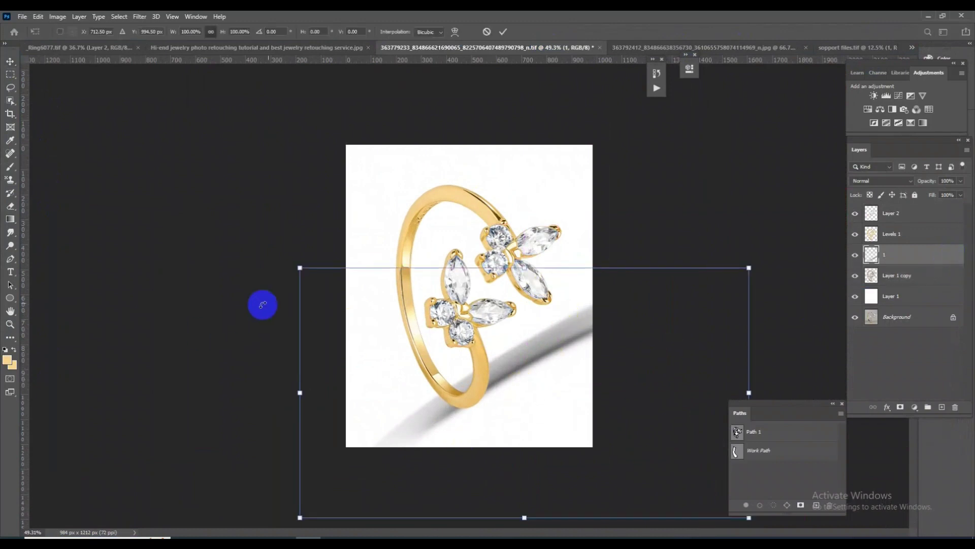
pyautogui.moveTo(298, 270); pyautogui.dragTo(460, 363)
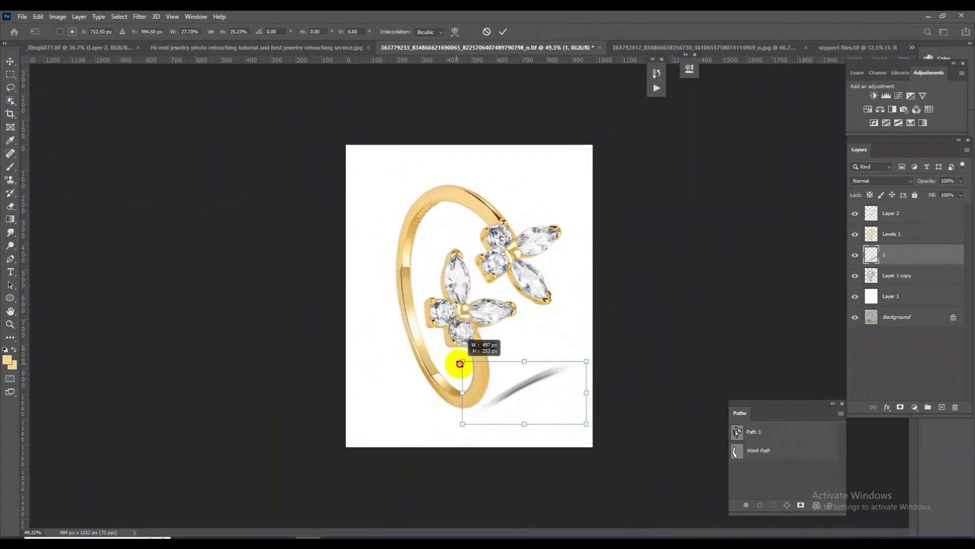
pyautogui.moveTo(558, 342); pyautogui.dragTo(603, 430)
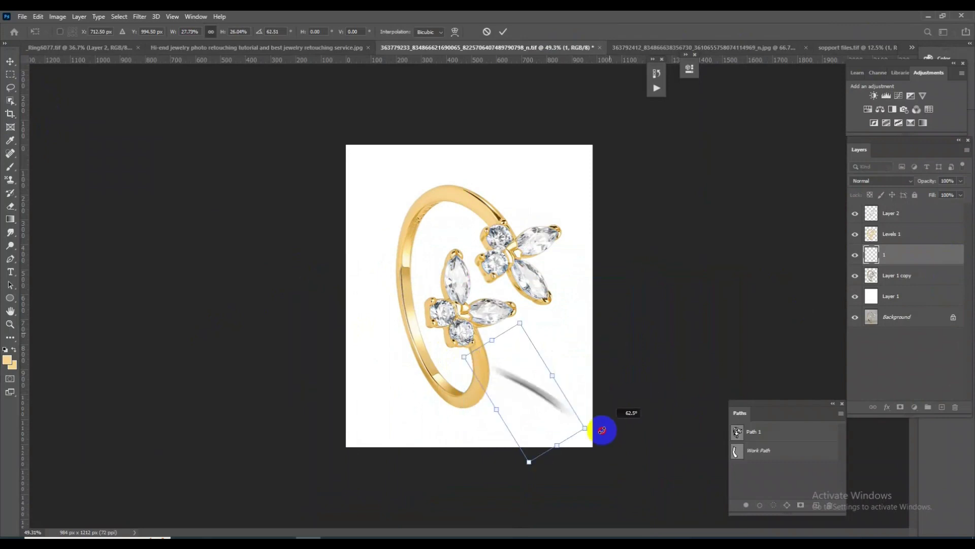
pyautogui.moveTo(537, 431)
pyautogui.mouseDown()
pyautogui.moveTo(444, 437)
pyautogui.moveTo(438, 425)
pyautogui.moveTo(505, 414)
pyautogui.mouseUp()
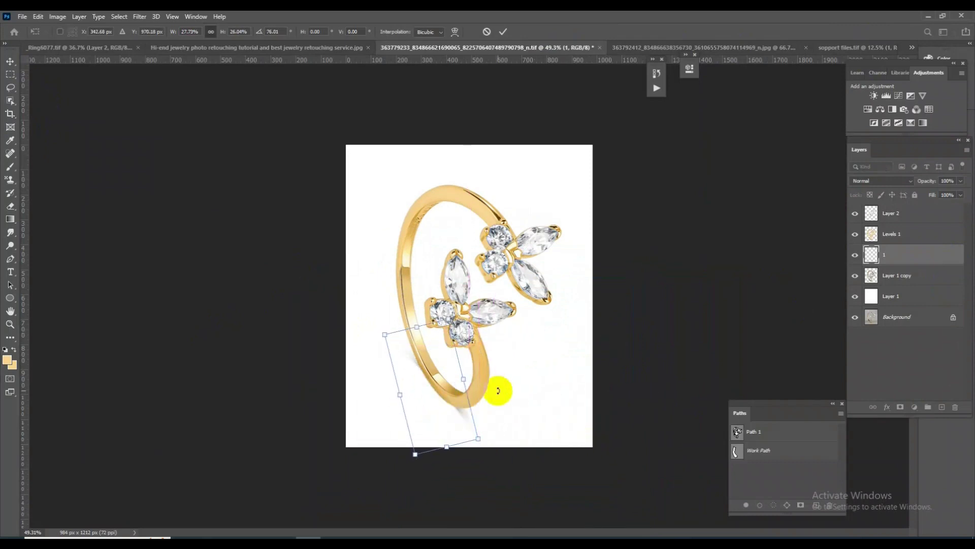
pyautogui.click(454, 405)
pyautogui.moveTo(429, 418); pyautogui.dragTo(392, 431)
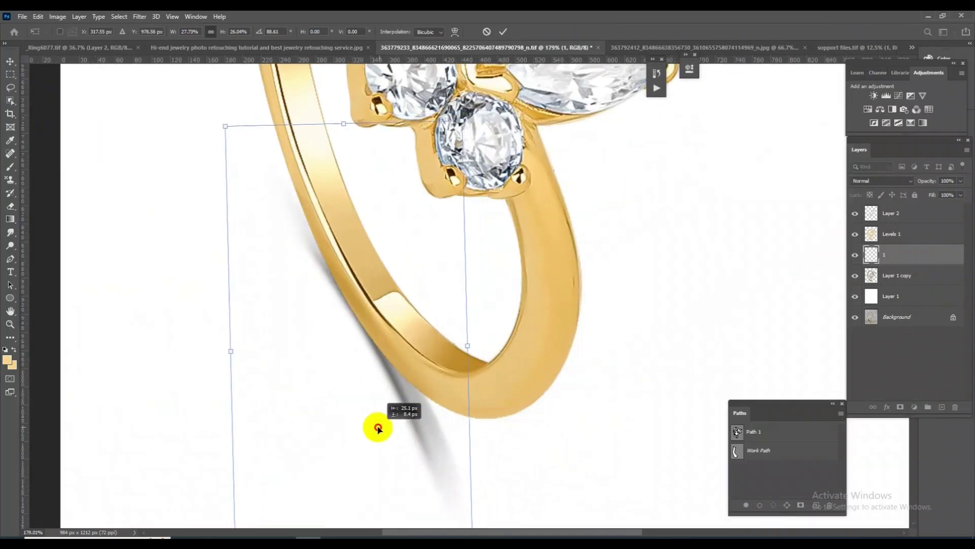
pyautogui.moveTo(567, 426)
pyautogui.mouseDown()
pyautogui.moveTo(578, 397)
pyautogui.moveTo(536, 290)
pyautogui.mouseUp()
pyautogui.press('Return')
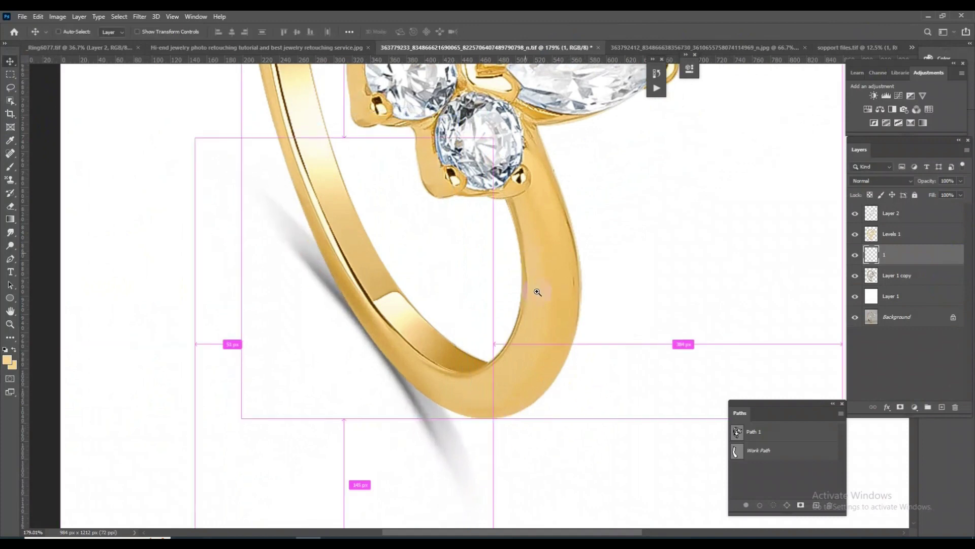
# - Widen the shadow slightly without rotation and commit it
pyautogui.hotkey('ctrl', '0')
pyautogui.scroll(3, 503, 418)
pyautogui.scroll(1, 501, 418)
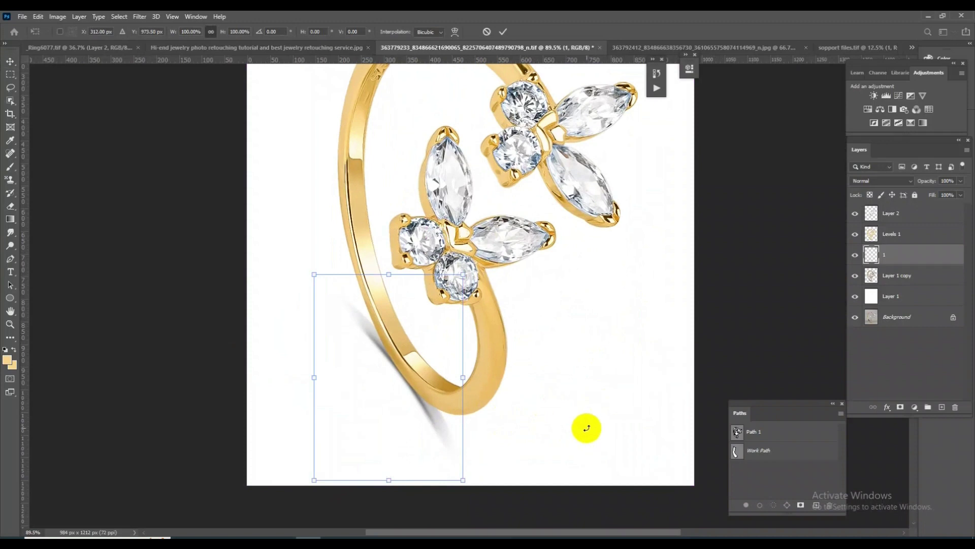
pyautogui.hotkey('ctrl', 't')
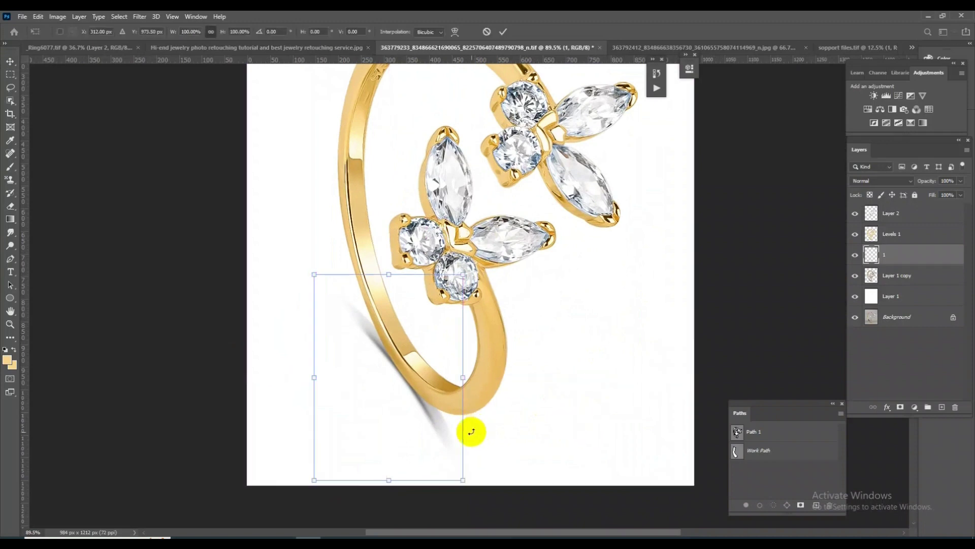
pyautogui.moveTo(476, 422); pyautogui.dragTo(482, 422)
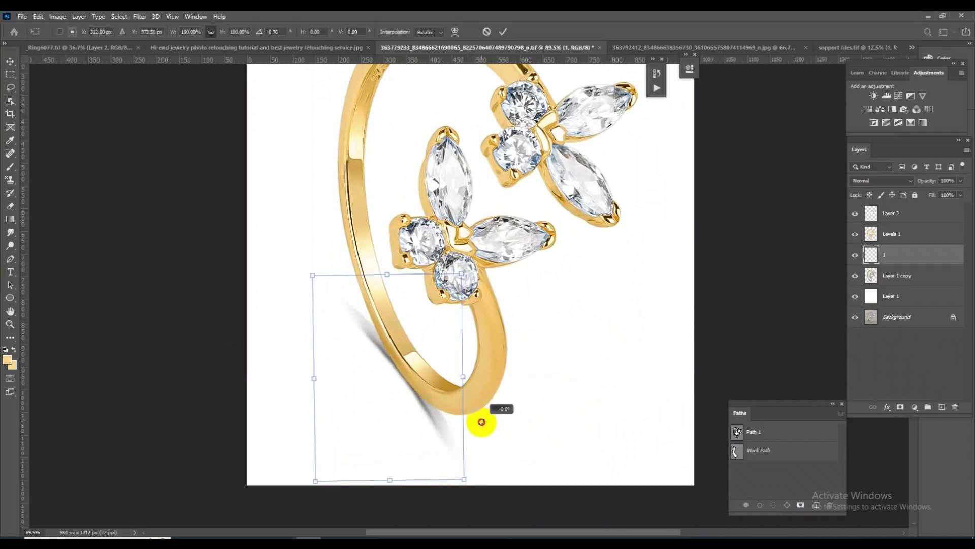
pyautogui.press('Escape')
pyautogui.hotkey('ctrl', 't')
pyautogui.moveTo(466, 277)
pyautogui.mouseDown()
pyautogui.moveTo(475, 274)
pyautogui.moveTo(466, 282)
pyautogui.mouseUp()
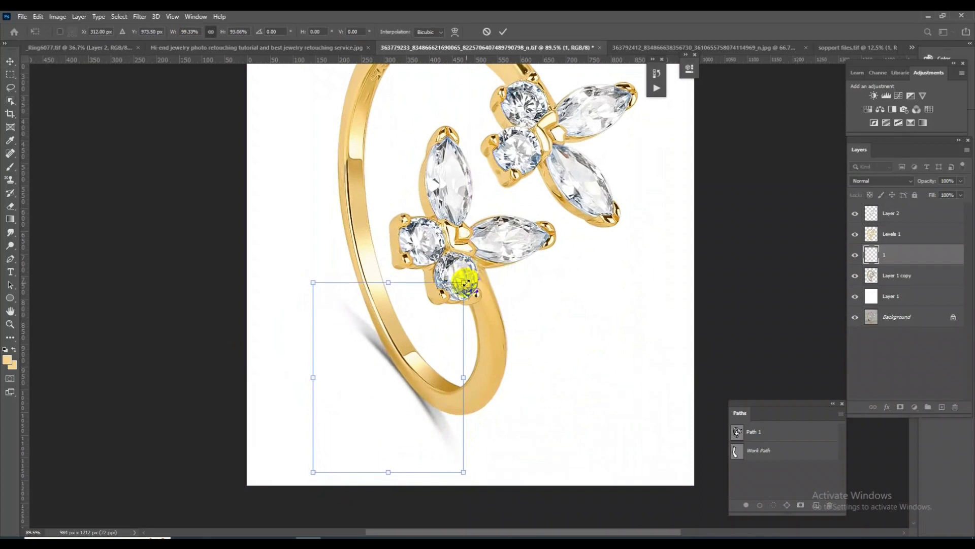
pyautogui.press('Return')
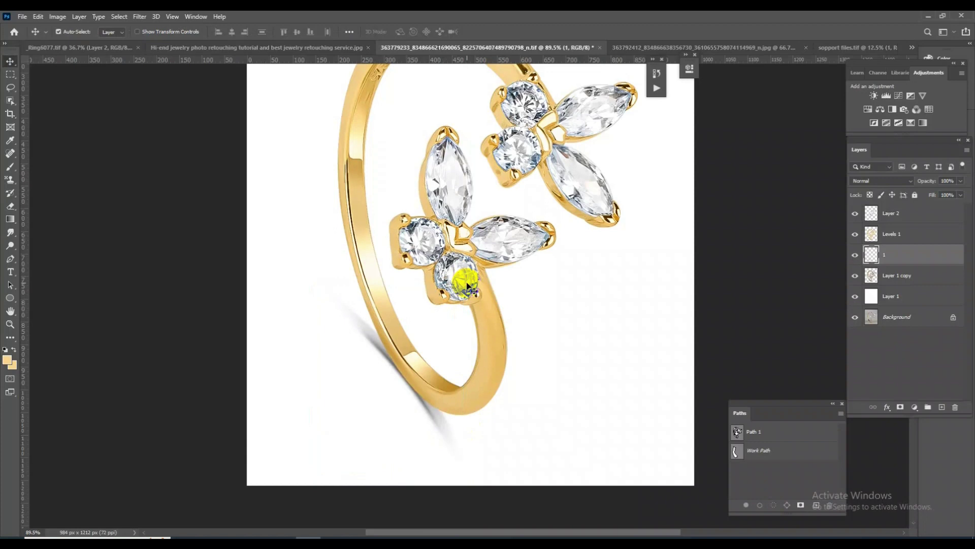
# - Select Layer 2 through Layer 1 copy plus Layer 1 and group them into Group 1
pyautogui.scroll(-3, 558, 326)
pyautogui.scroll(2, 508, 370)
pyautogui.scroll(2, 492, 393)
pyautogui.scroll(1, 493, 393)
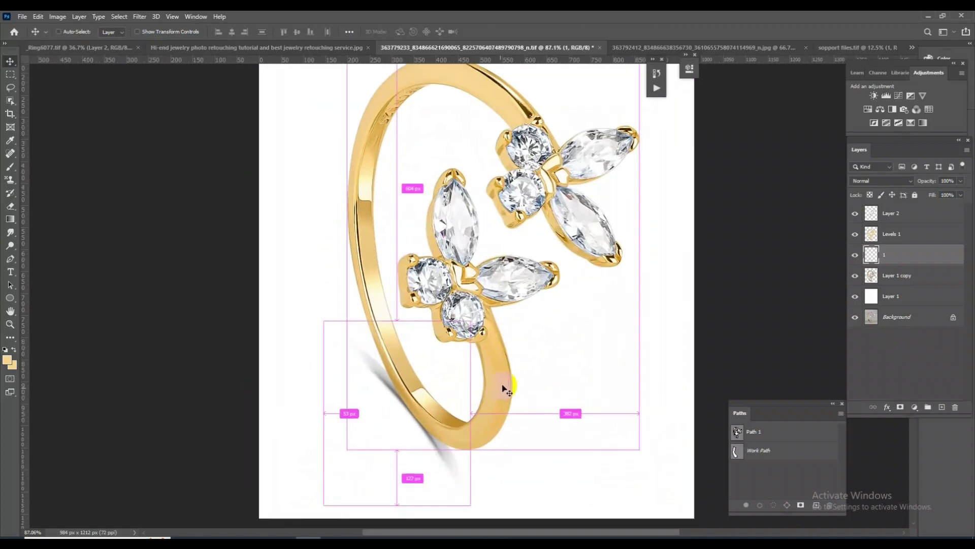
pyautogui.scroll(2, 432, 352)
pyautogui.scroll(2, 474, 390)
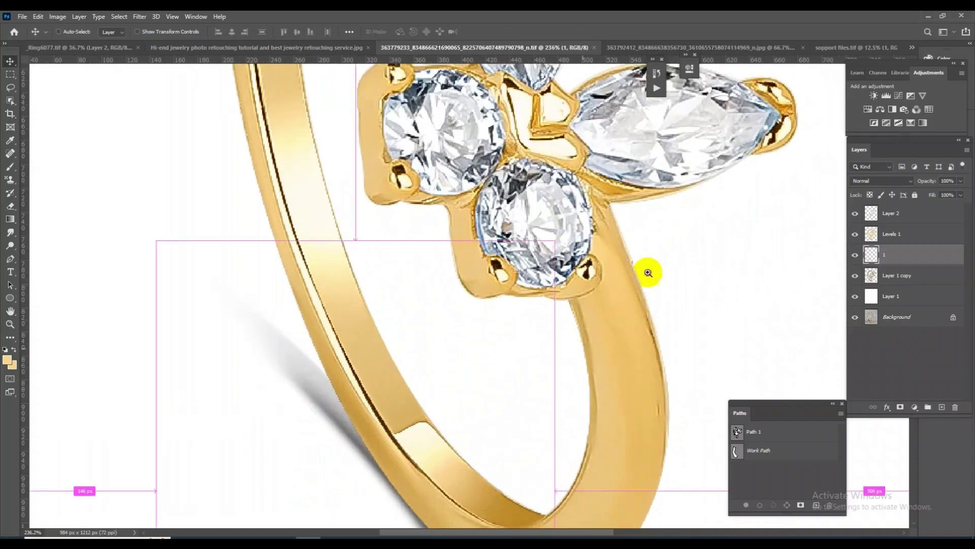
pyautogui.scroll(-5, 544, 371)
pyautogui.scroll(2, 499, 433)
pyautogui.scroll(-2, 499, 433)
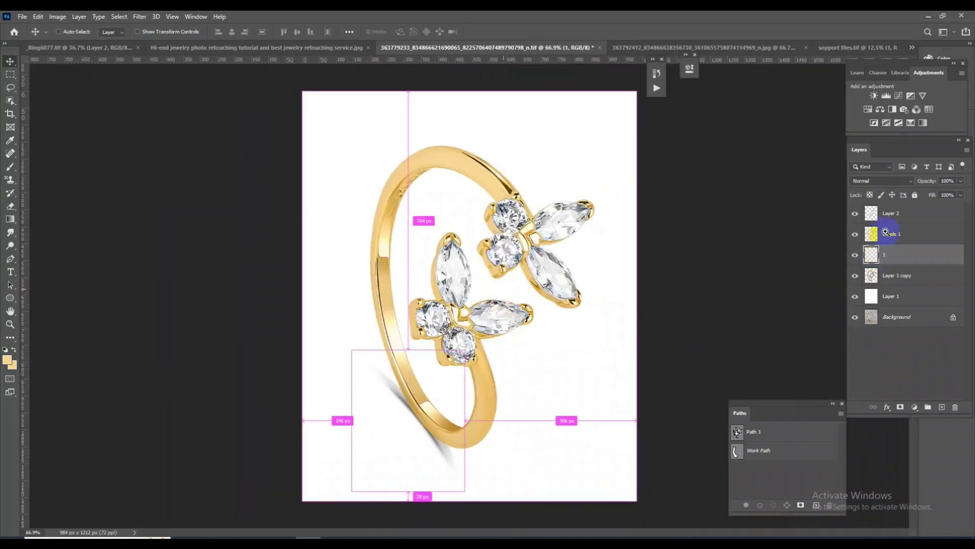
pyautogui.click(899, 220)
pyautogui.keyDown('shift'); pyautogui.click(903, 281); pyautogui.keyUp('shift')
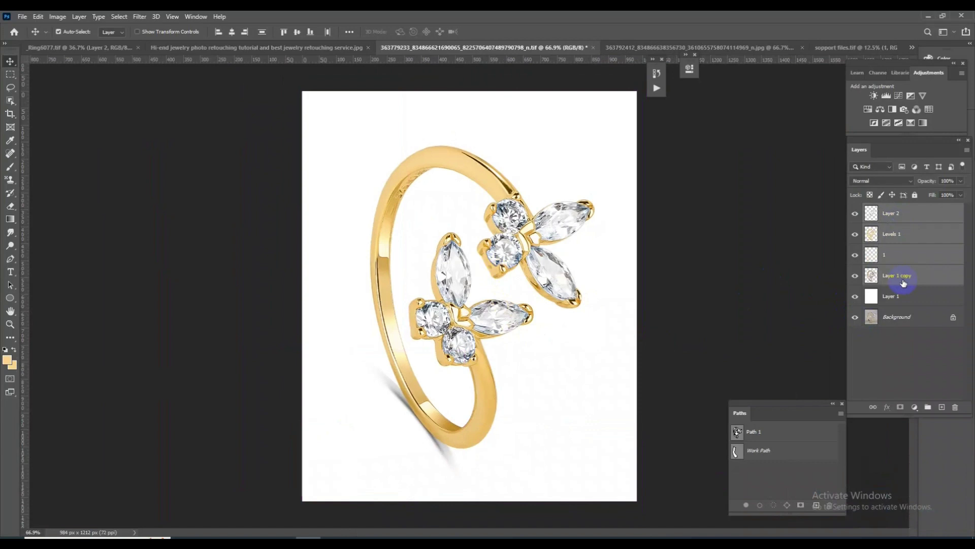
pyautogui.keyDown('shift'); pyautogui.click(910, 297); pyautogui.keyUp('shift')
pyautogui.hotkey('ctrl', 'g')
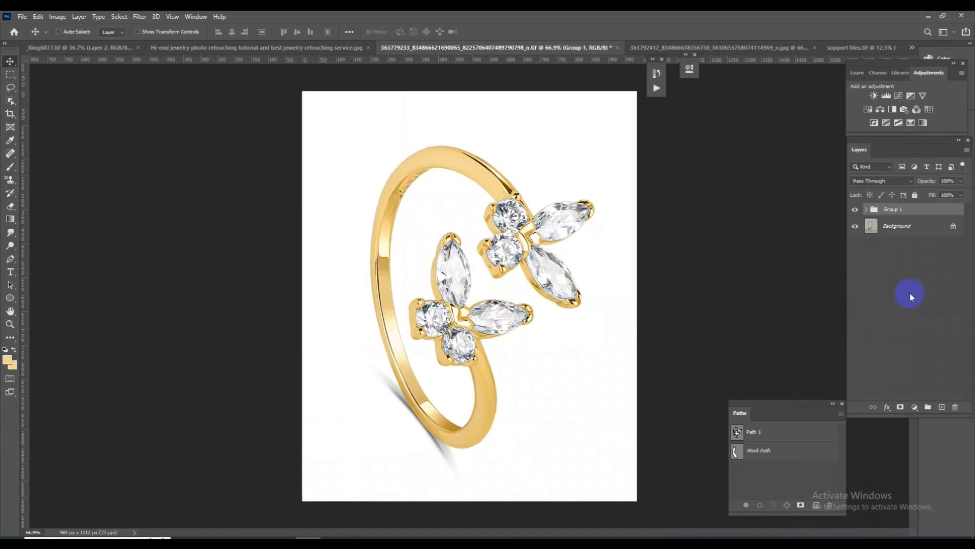
pyautogui.click(10, 114)
# - Extend the canvas rightward and slide Group 1 into the right half, exposing the original ring at left
pyautogui.moveTo(637, 287)
pyautogui.mouseDown()
pyautogui.moveTo(813, 277)
pyautogui.moveTo(774, 287)
pyautogui.mouseUp()
pyautogui.press('Return')
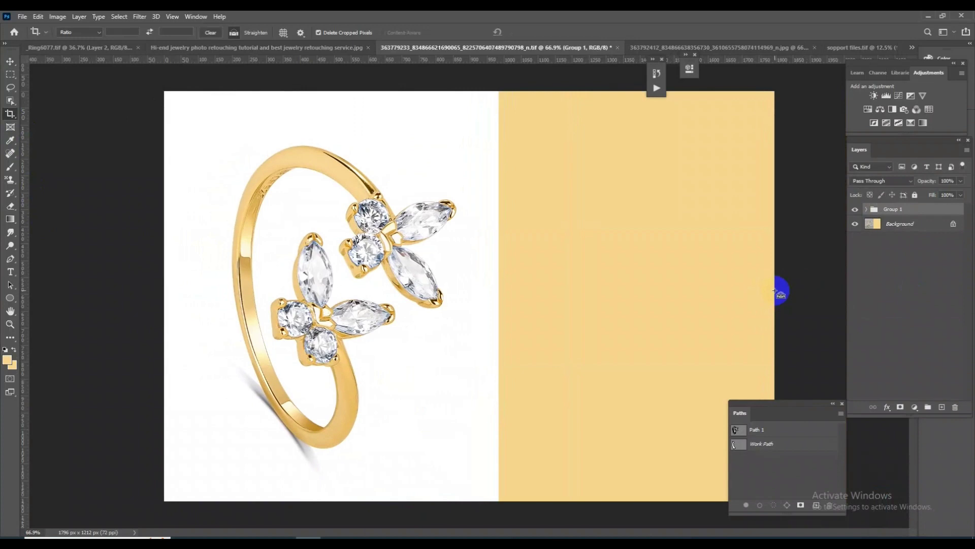
pyautogui.hotkey('ctrl', 't')
pyautogui.moveTo(429, 370)
pyautogui.mouseDown()
pyautogui.moveTo(737, 372)
pyautogui.moveTo(720, 371)
pyautogui.mouseUp()
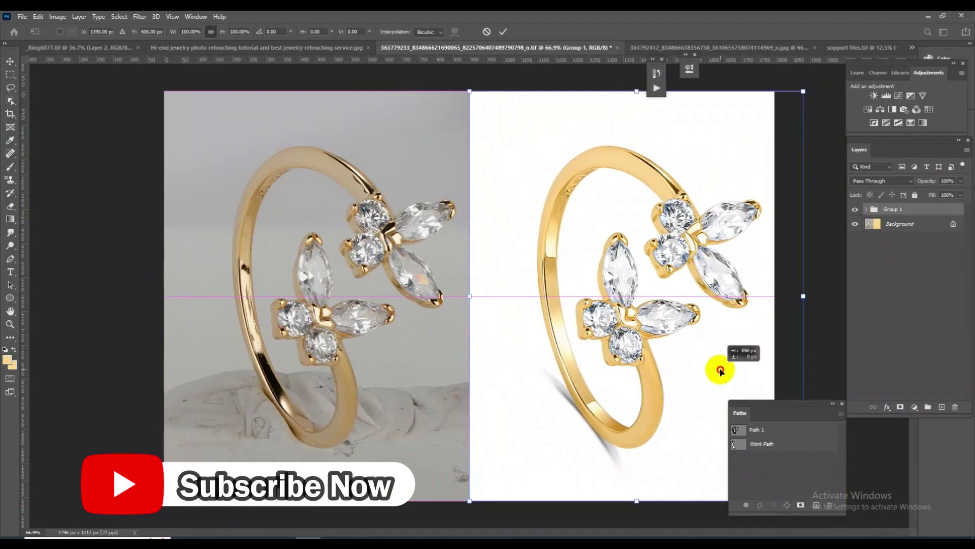
pyautogui.moveTo(720, 371); pyautogui.dragTo(720, 371)
# - Commit Group 1's move and trim the left edge to a 1711 px-wide canvas
pyautogui.press('Return')
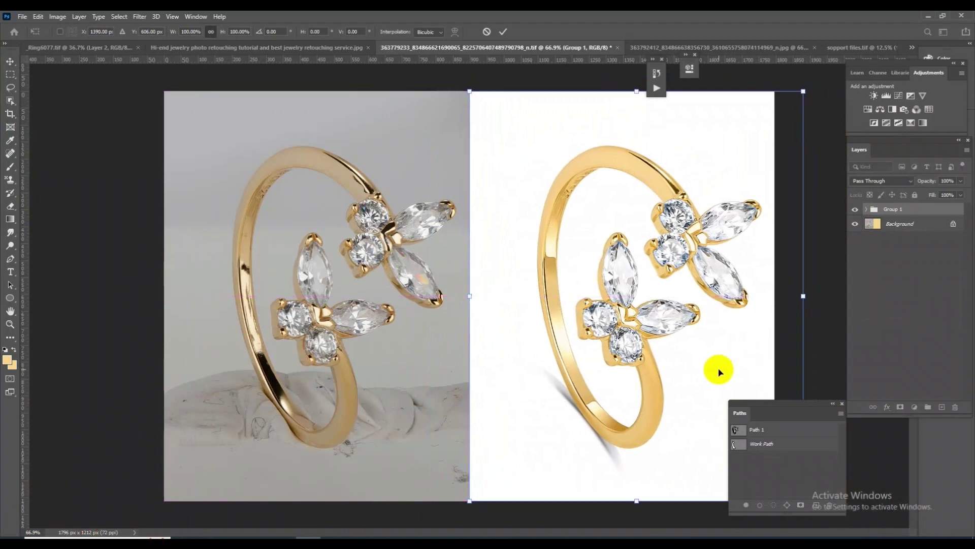
pyautogui.press('c')
pyautogui.scroll(-5, 541, 276)
pyautogui.scroll(4, 593, 311)
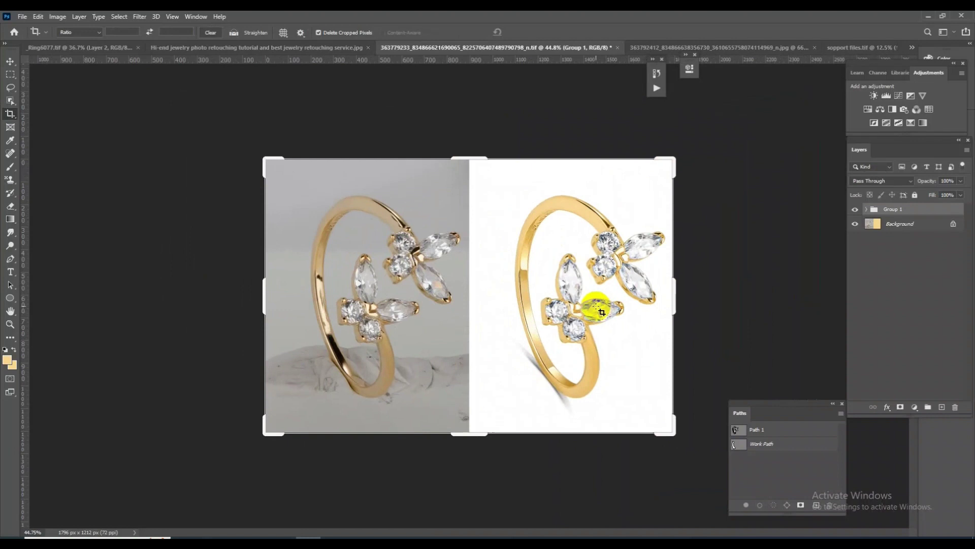
pyautogui.press('Return')
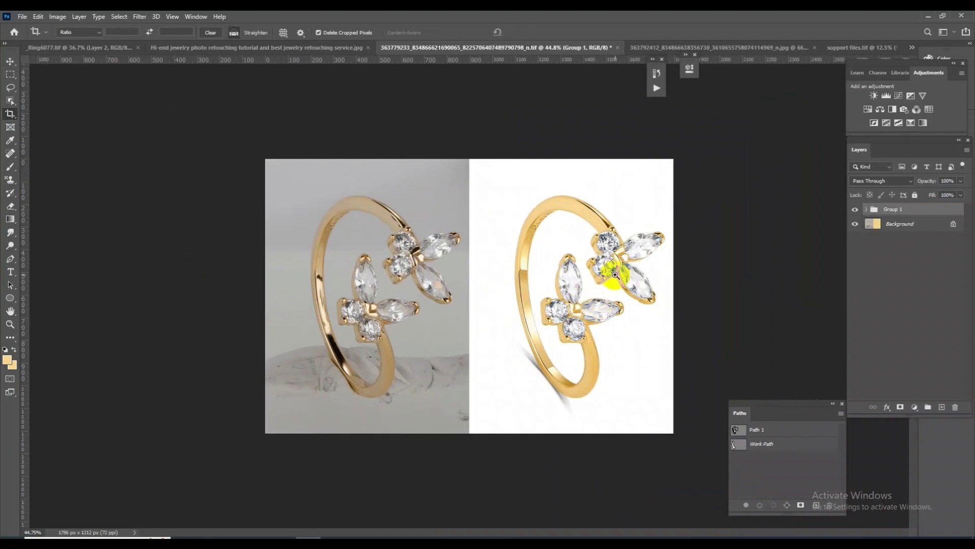
pyautogui.click(9, 116)
pyautogui.click(295, 290)
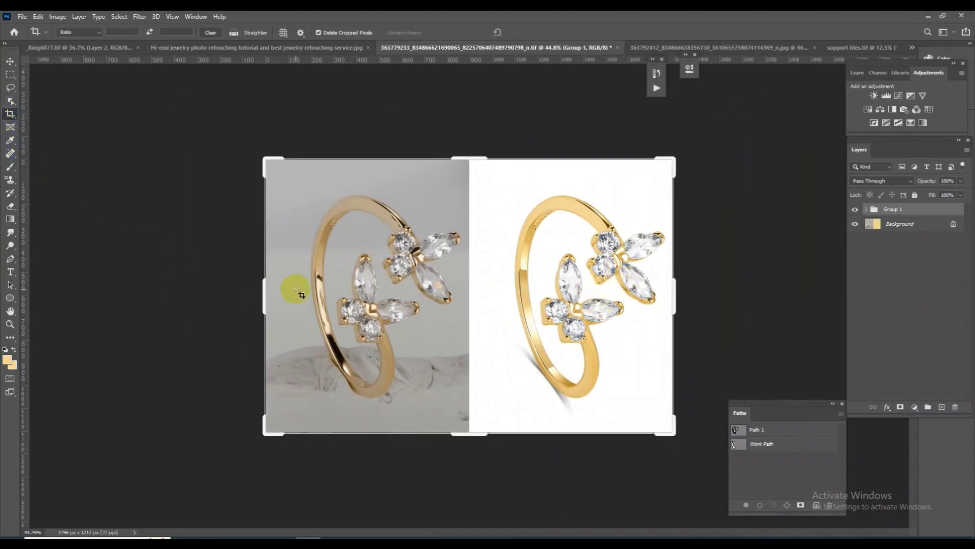
pyautogui.moveTo(263, 283); pyautogui.dragTo(269, 286)
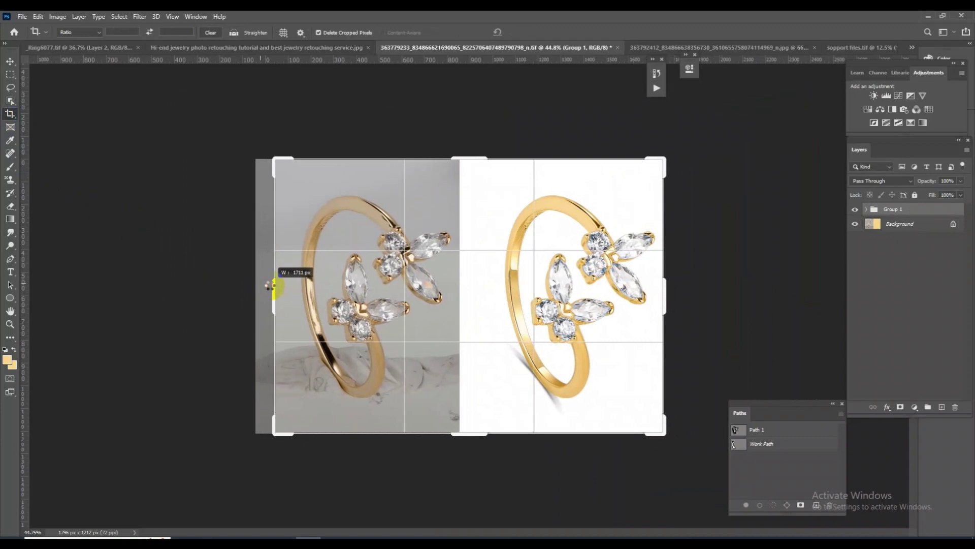
pyautogui.press('Return')
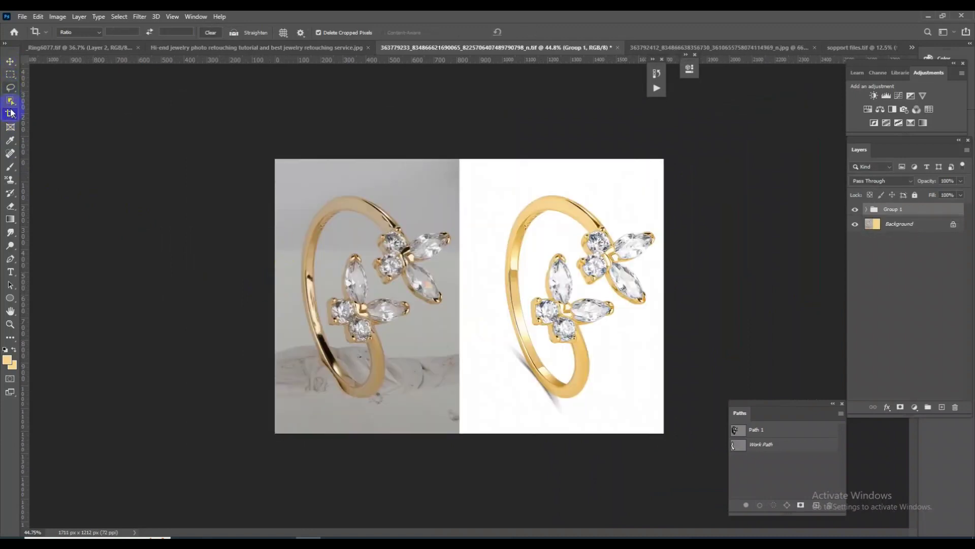
# - Trim the top and bottom edges to a 1711 × 1078 px before/after frame
pyautogui.click(10, 113)
pyautogui.moveTo(473, 155); pyautogui.dragTo(474, 162)
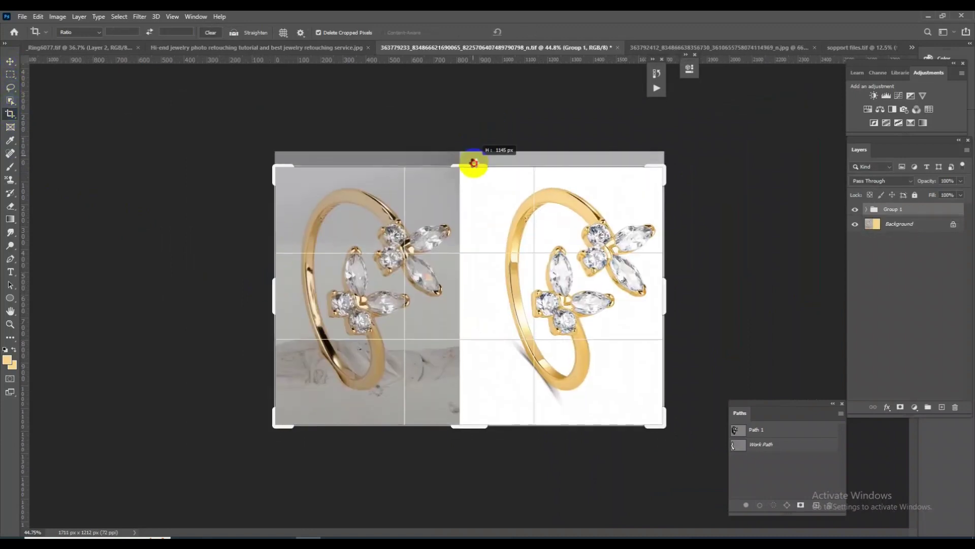
pyautogui.moveTo(468, 427); pyautogui.dragTo(475, 419)
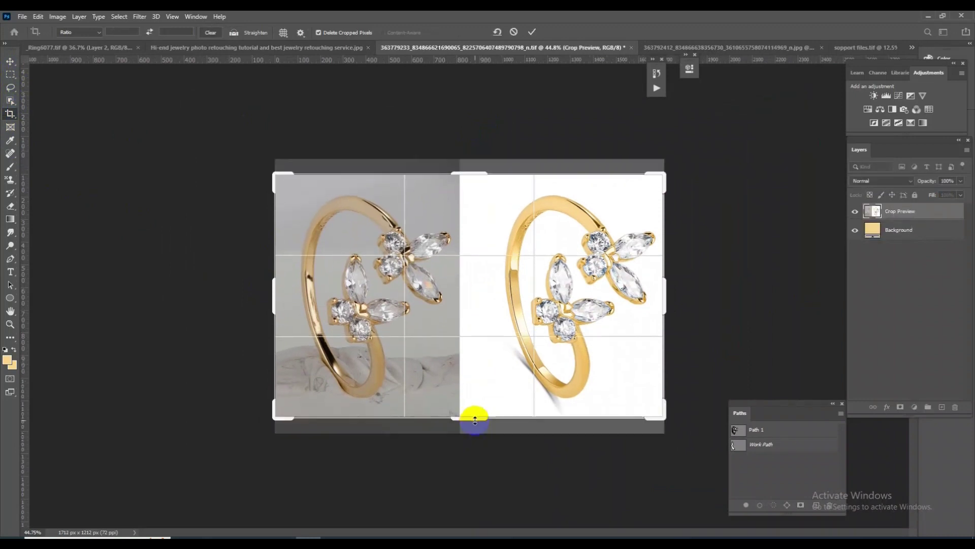
pyautogui.press('Return')
pyautogui.moveTo(508, 366)
pyautogui.mouseDown()
pyautogui.moveTo(549, 373)
pyautogui.moveTo(694, 319)
pyautogui.moveTo(596, 289)
pyautogui.moveTo(593, 314)
pyautogui.moveTo(436, 273)
pyautogui.mouseUp()
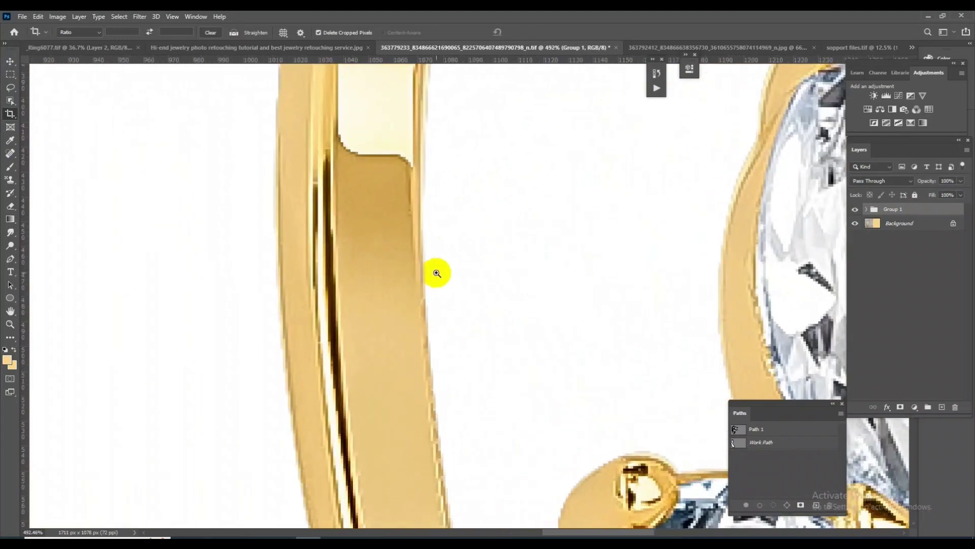
pyautogui.moveTo(437, 273)
pyautogui.mouseDown()
pyautogui.moveTo(625, 339)
pyautogui.moveTo(578, 283)
pyautogui.moveTo(642, 343)
pyautogui.mouseUp()
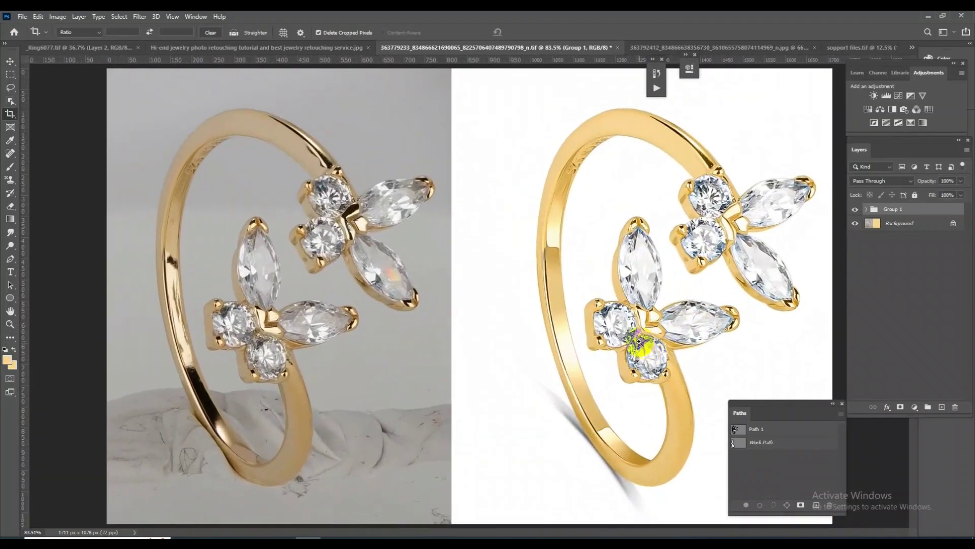
pyautogui.moveTo(629, 338)
pyautogui.mouseDown()
pyautogui.moveTo(561, 283)
pyautogui.moveTo(637, 325)
pyautogui.moveTo(717, 254)
pyautogui.moveTo(688, 246)
pyautogui.moveTo(695, 294)
pyautogui.moveTo(679, 294)
pyautogui.moveTo(683, 316)
pyautogui.moveTo(671, 321)
pyautogui.mouseUp()
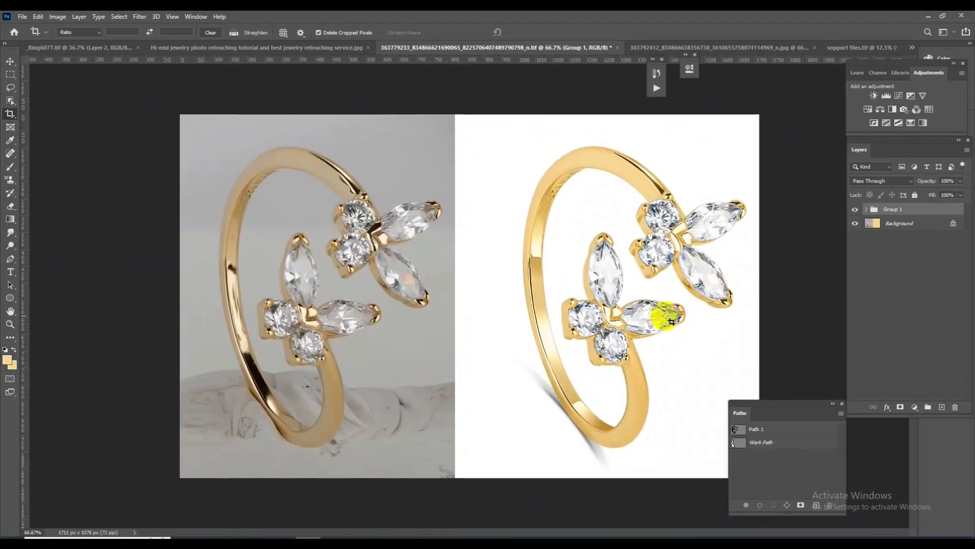